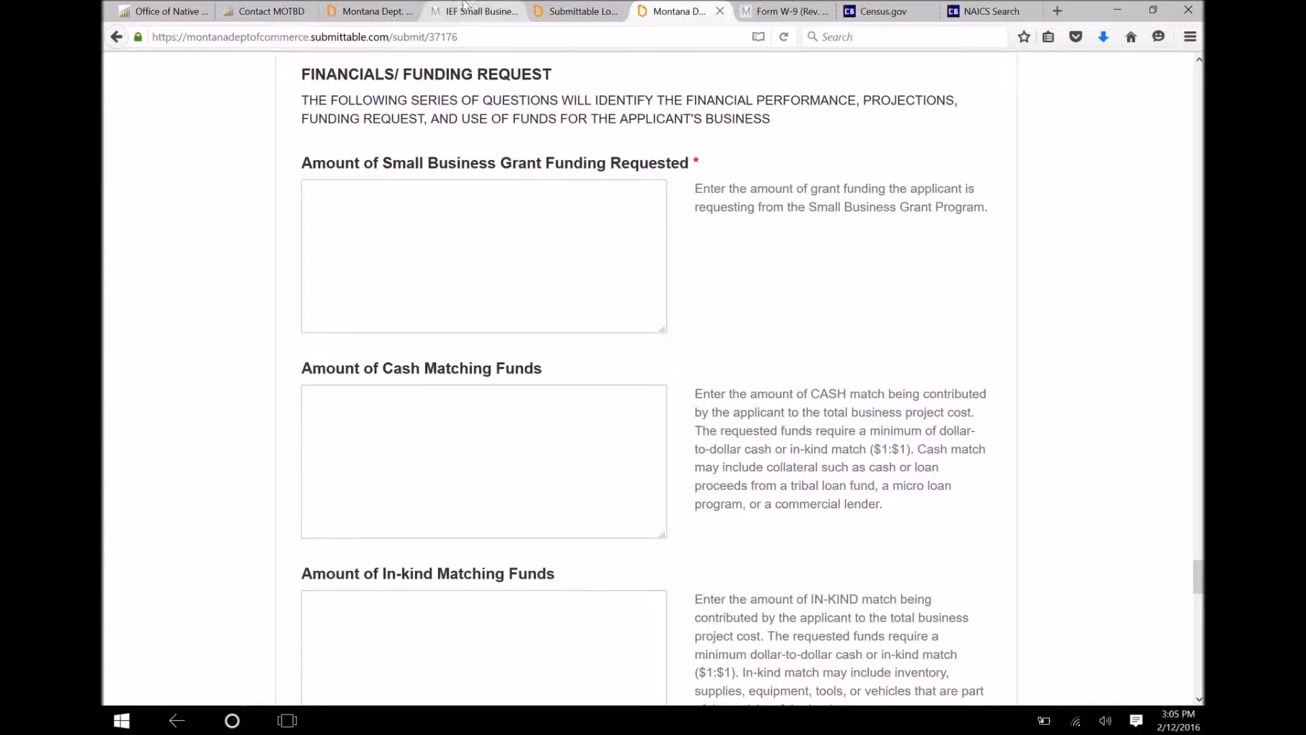
Locate the Financial Workbook and W-9 Form links under the forms to upload in the grant application guidelines
click(367, 12)
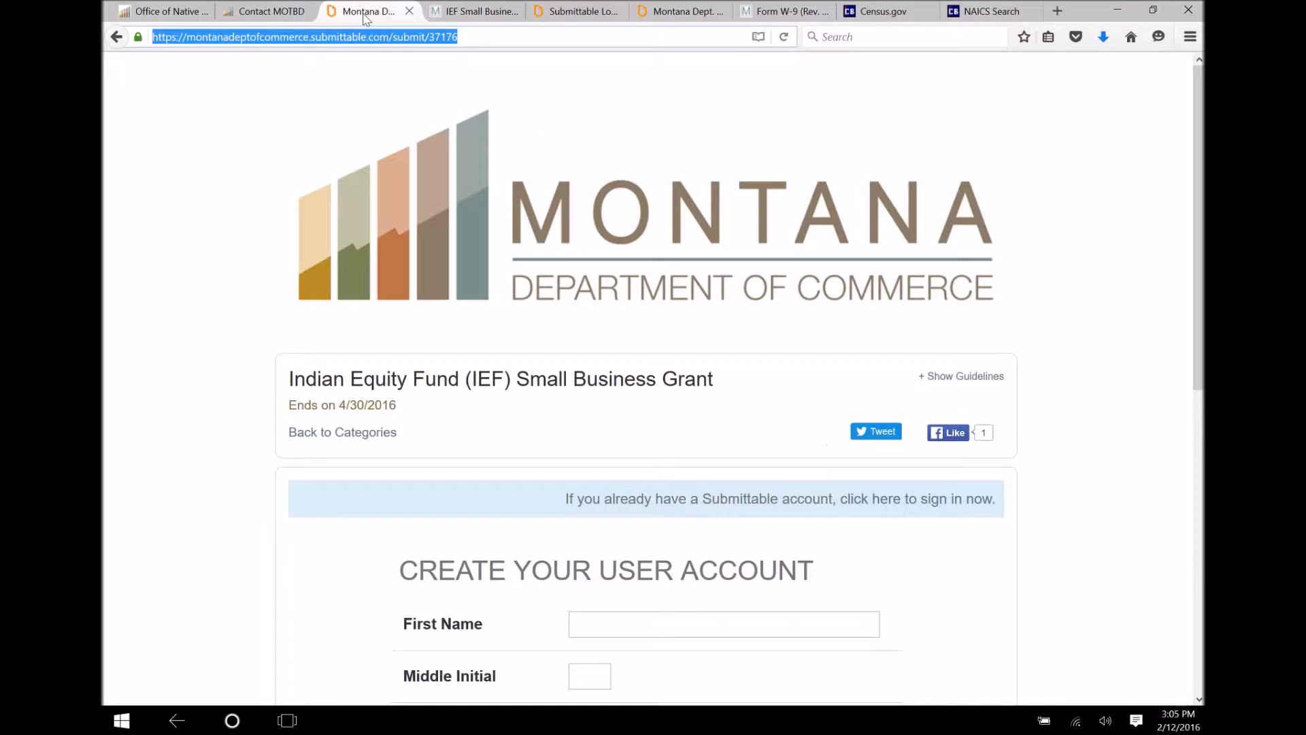
click(553, 6)
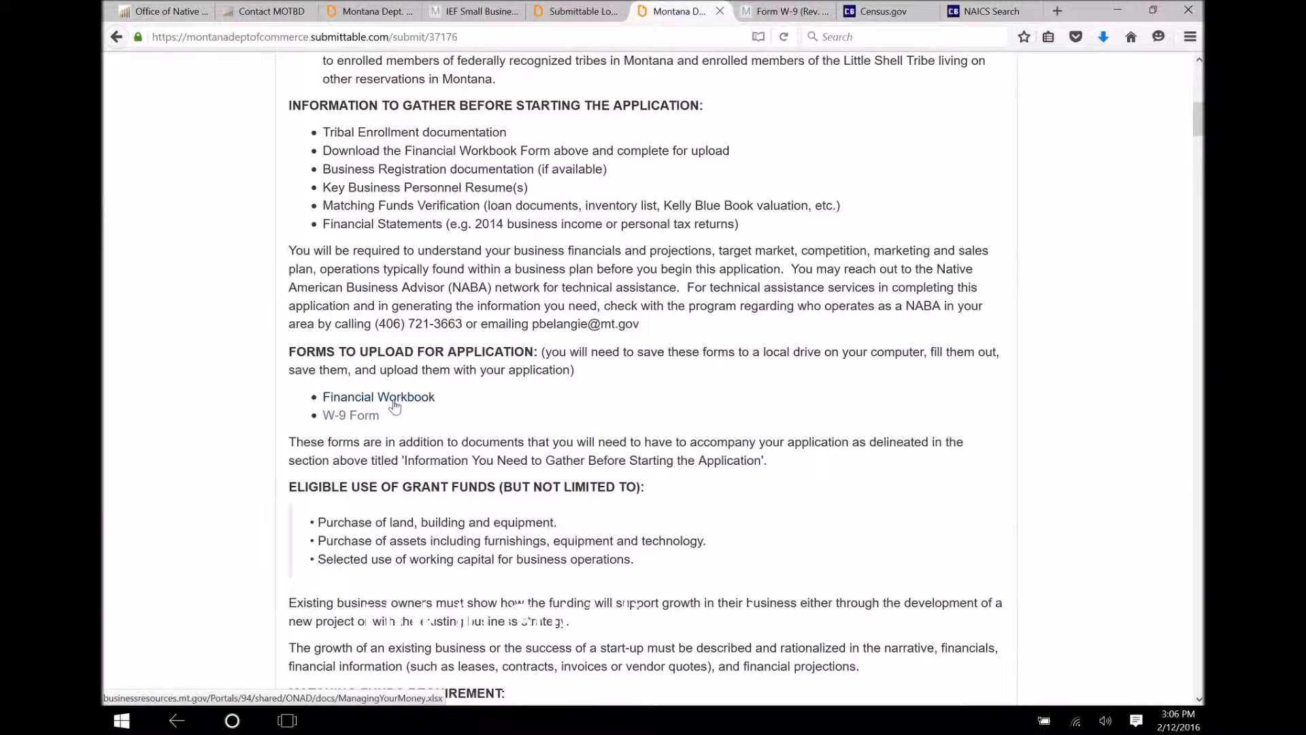
click(395, 405)
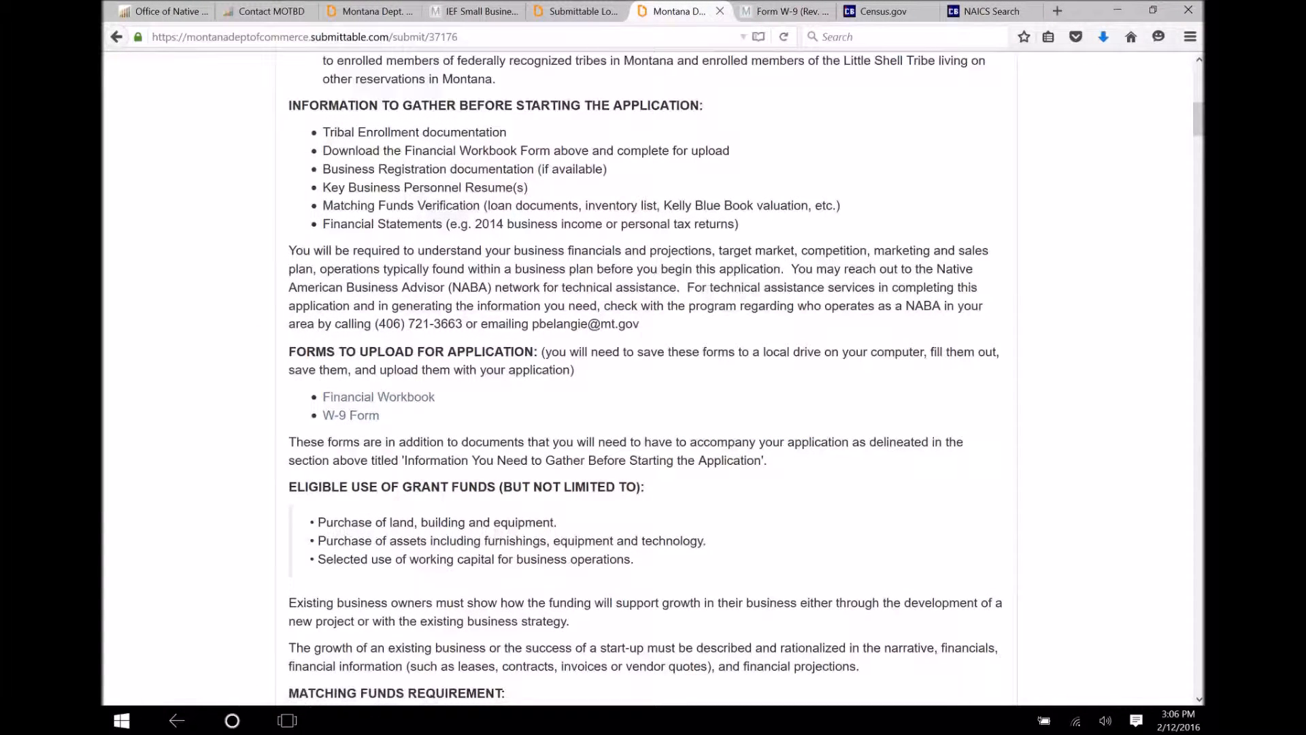
click(365, 416)
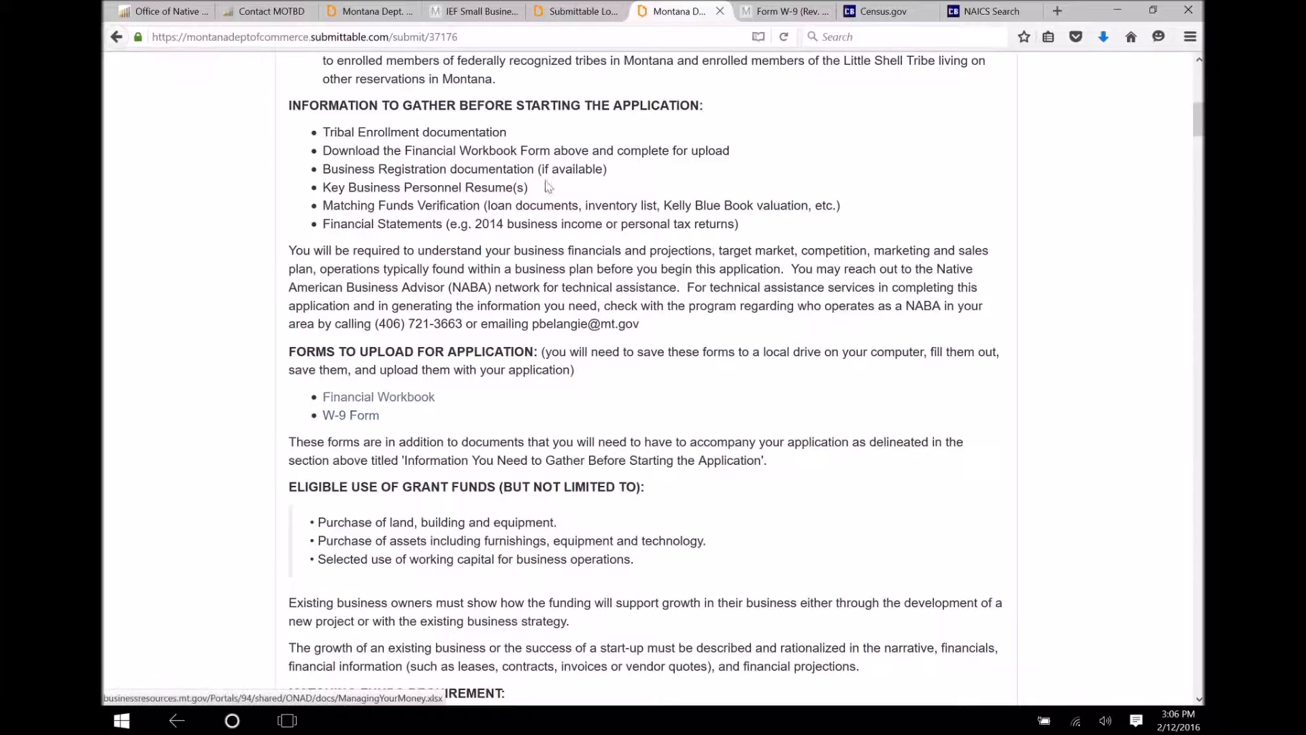
Go to the Financials/Funding Request section and place the cursor in the requested Small Business Grant funding amount
scroll(519, 330, down, 20)
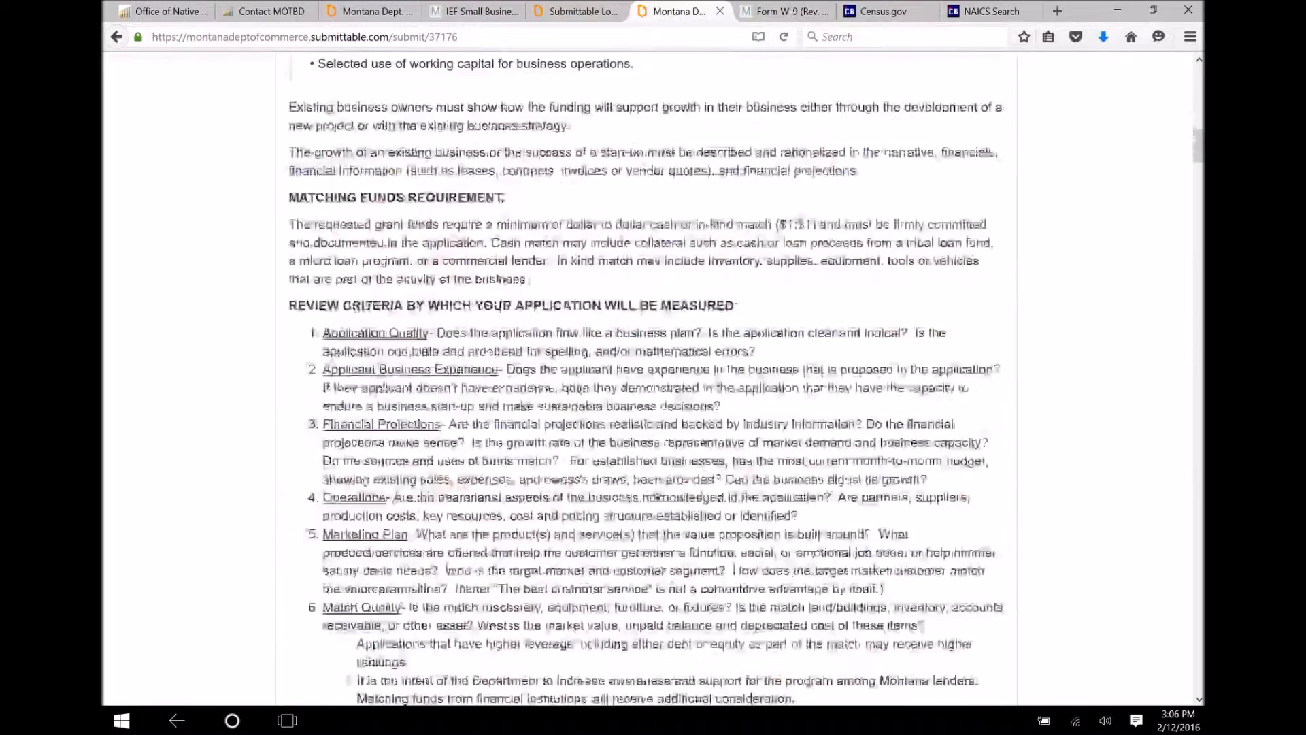
scroll(519, 330, down, 15)
scroll(519, 330, up, 20)
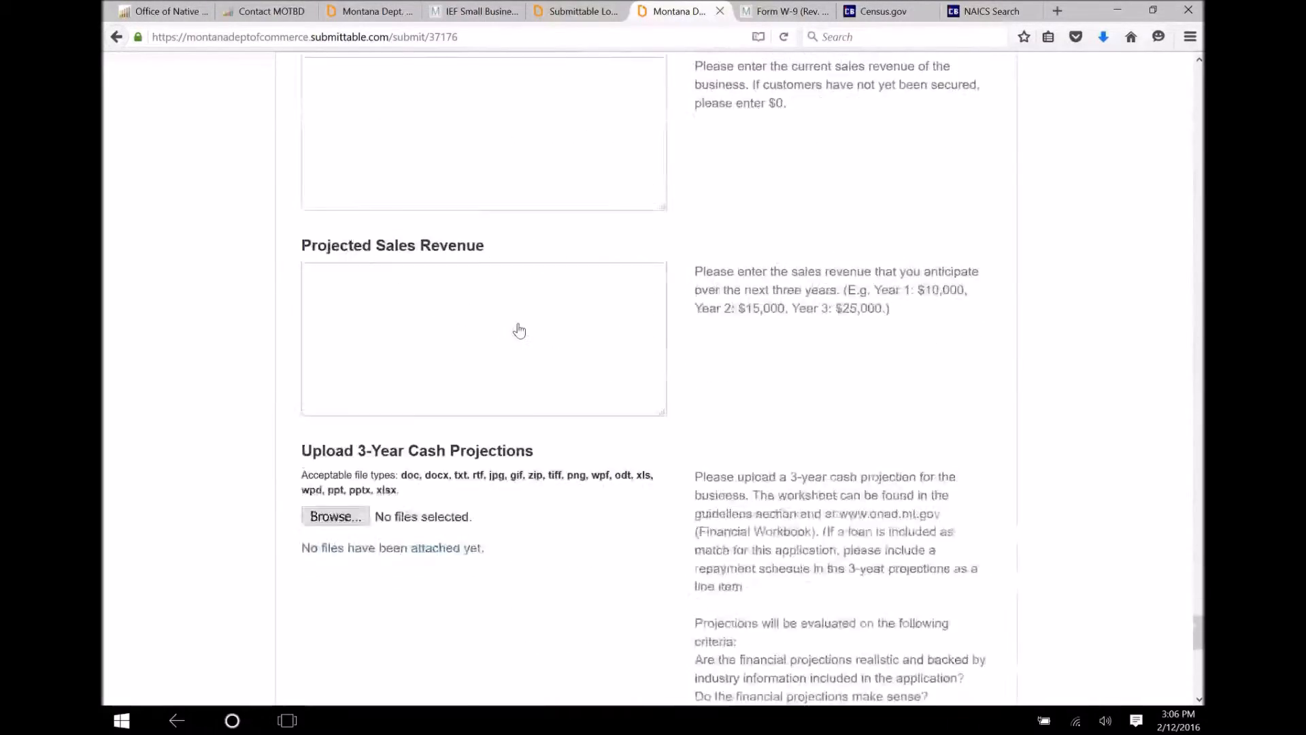
scroll(519, 330, up, 5)
scroll(519, 330, down, 5)
click(484, 263)
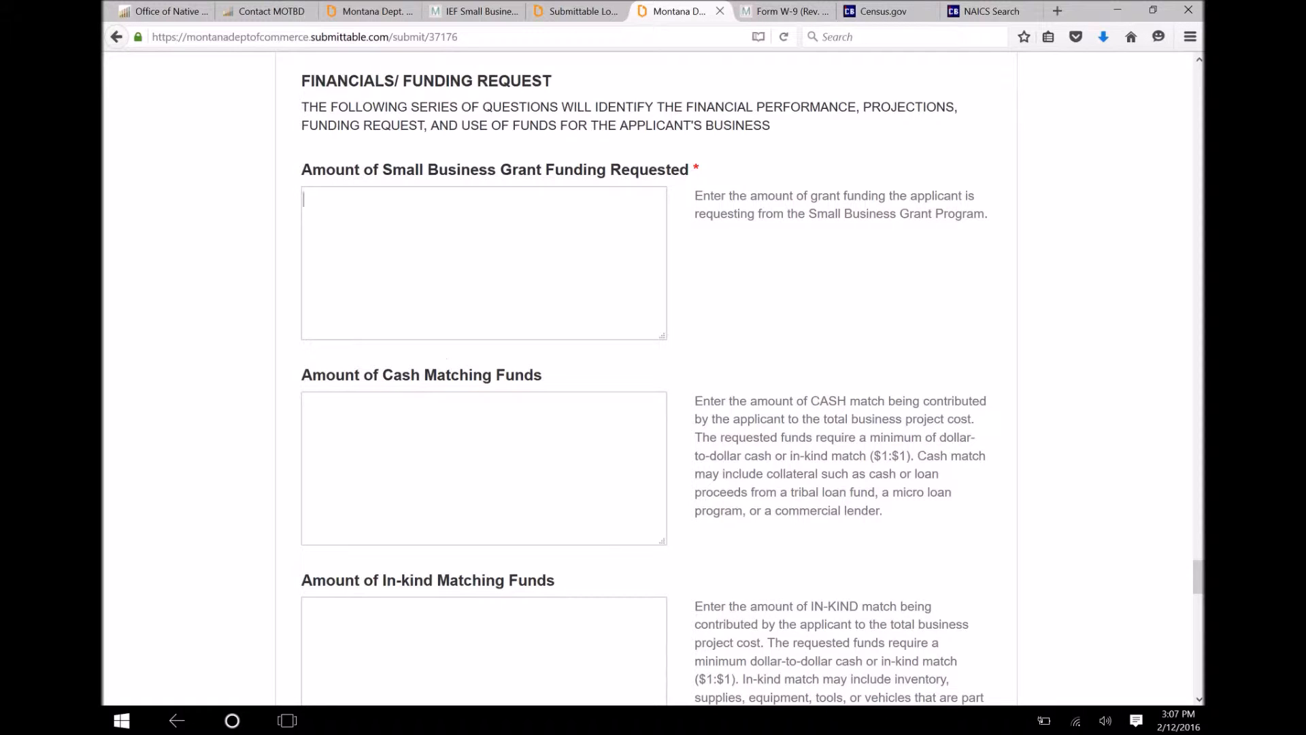
Review the matching funds, verification upload, sales revenue and 3-year cash projections questions of the application form
scroll(431, 390, down, 3)
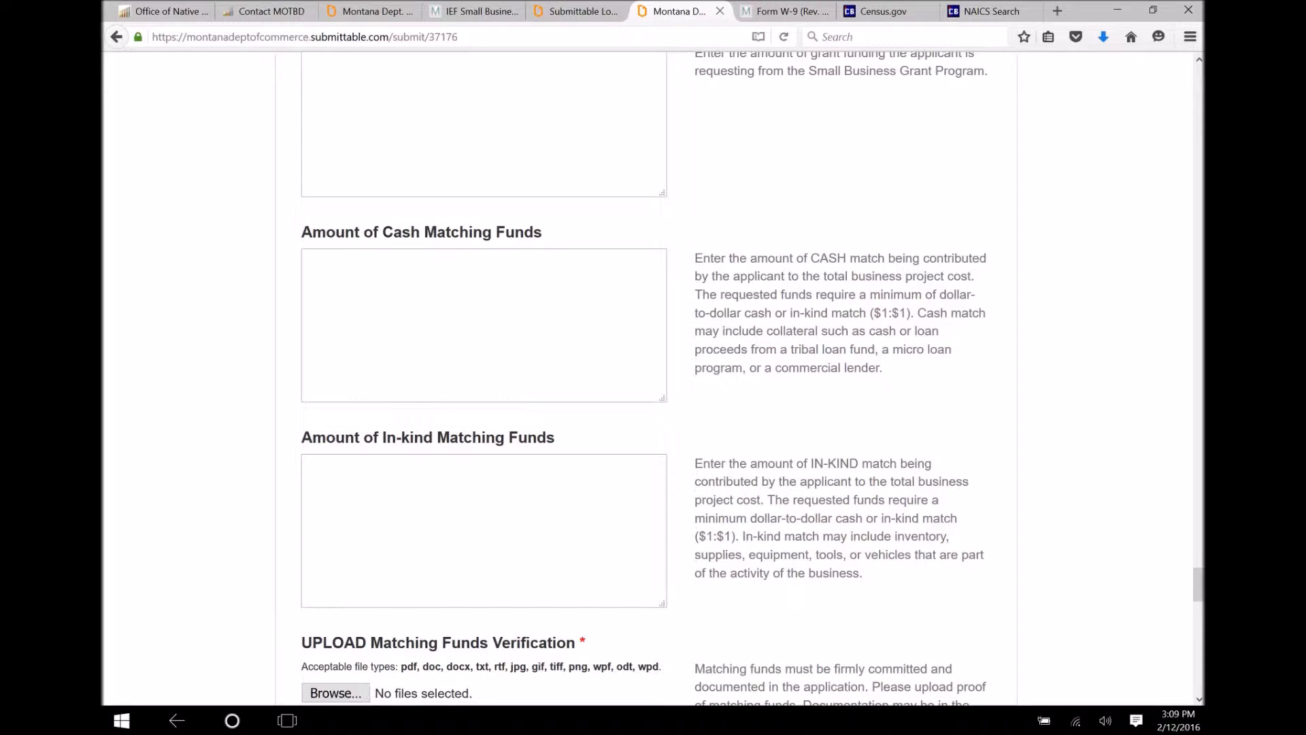
scroll(348, 480, down, 3)
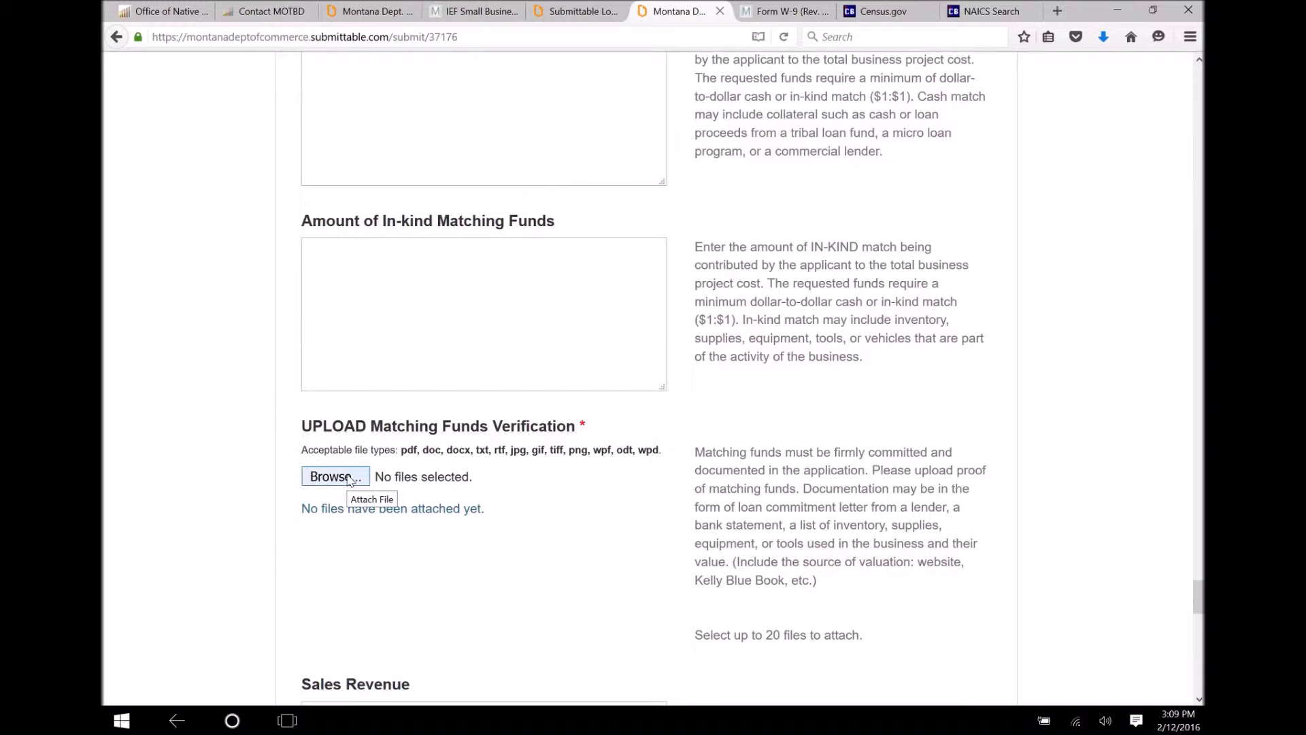
scroll(466, 617, down, 2)
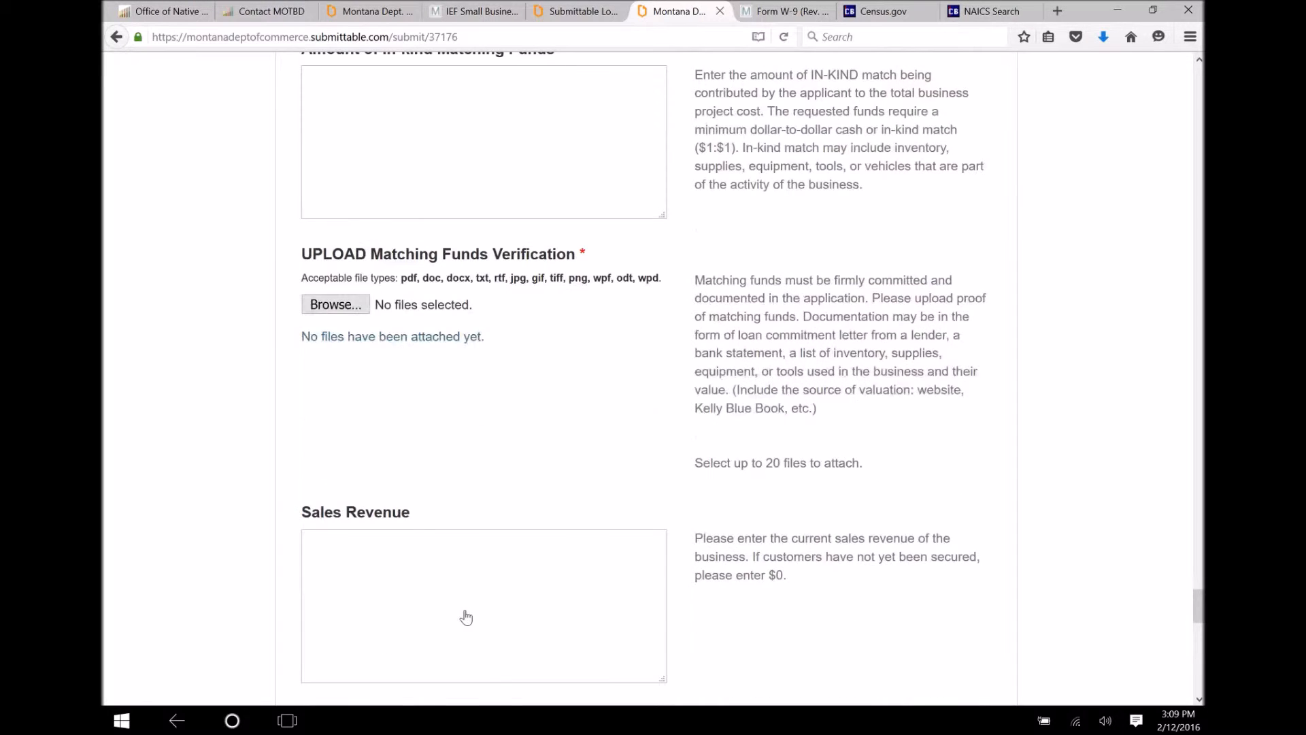
scroll(466, 616, down, 3)
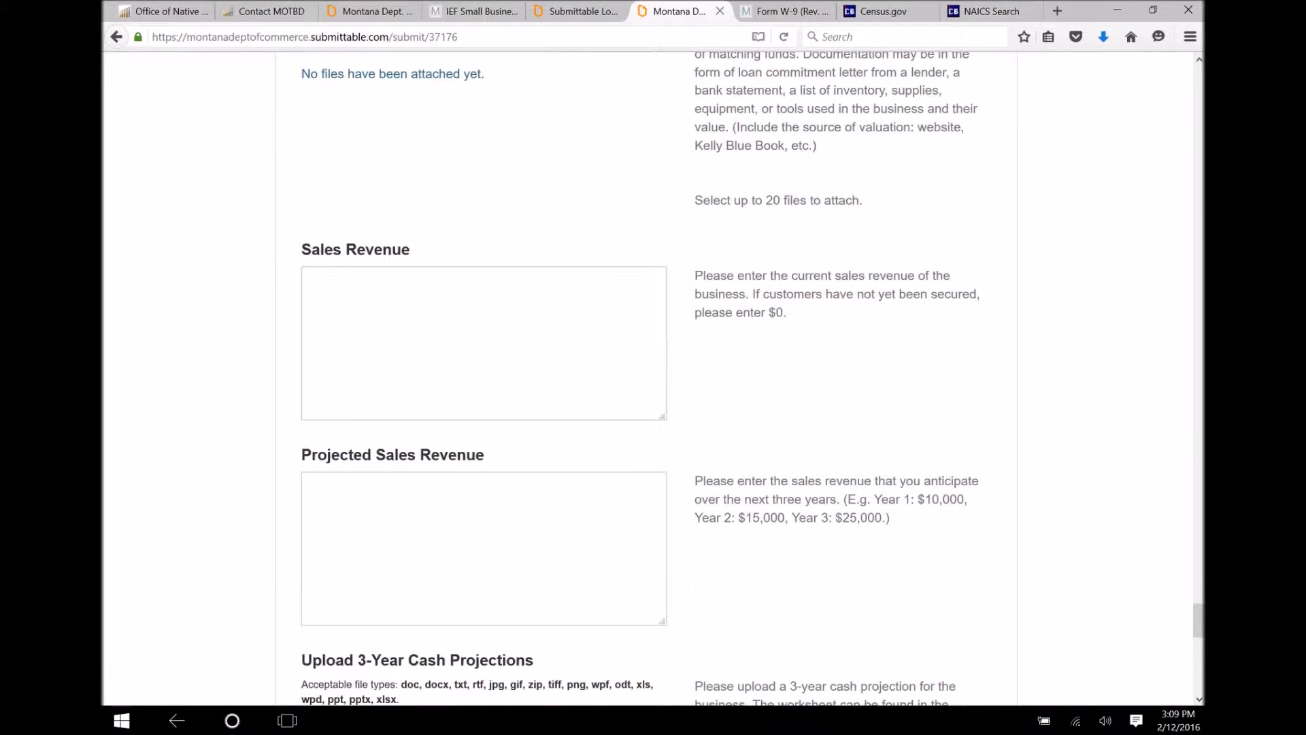
scroll(466, 617, down, 2)
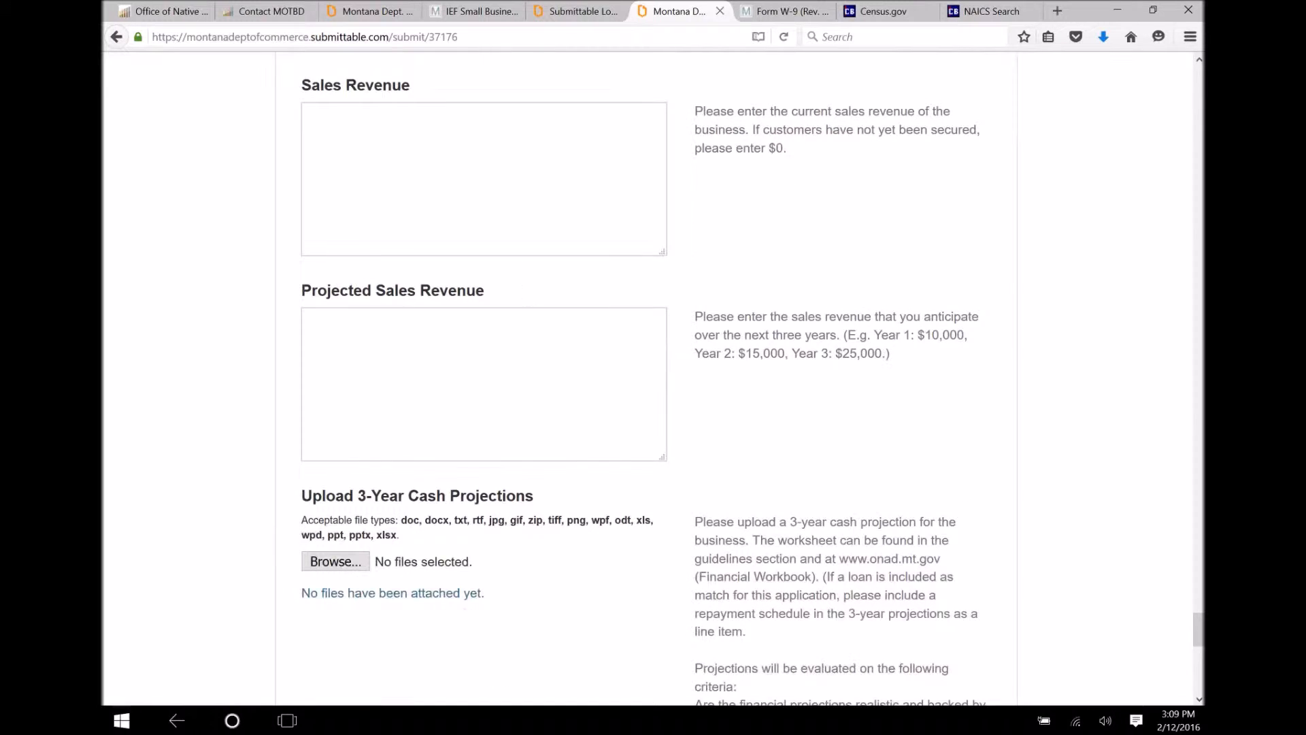
Switch to the Copy of ManagingYourMoney-1 workbook in Excel and open its Sources & Uses sheet
click(291, 724)
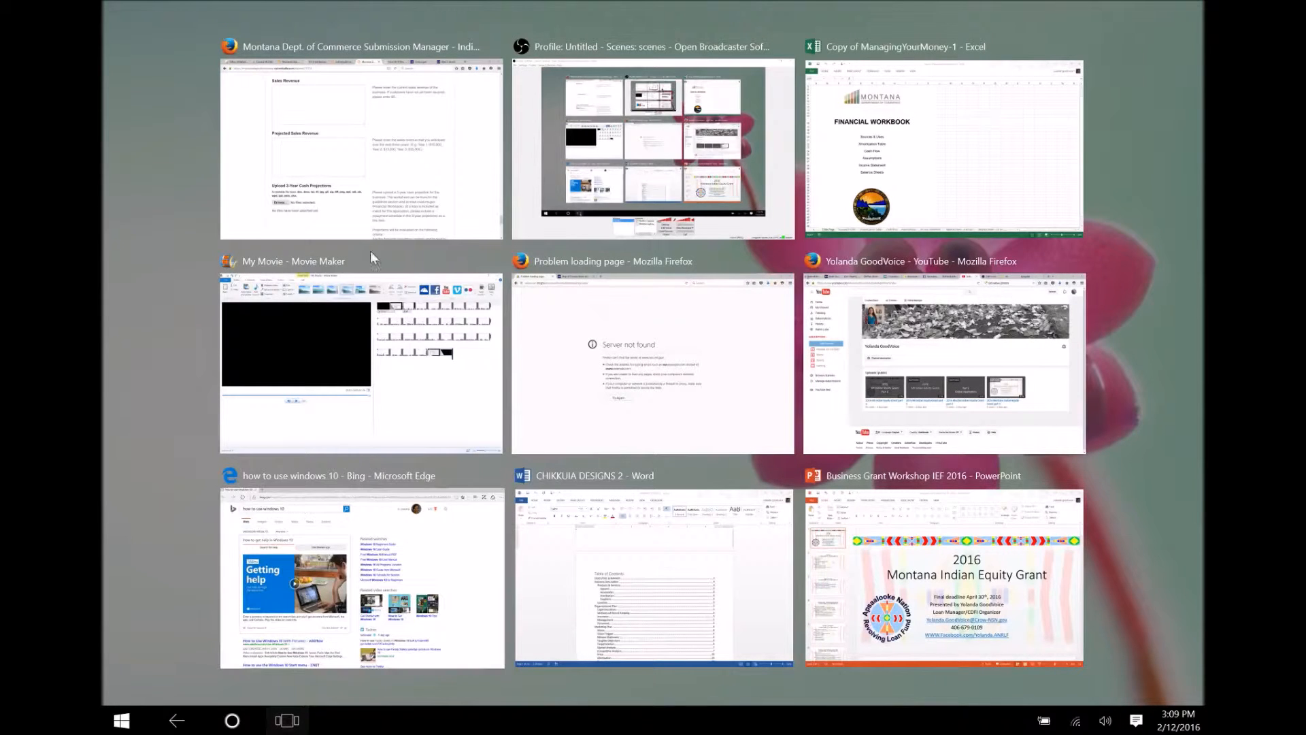
click(858, 181)
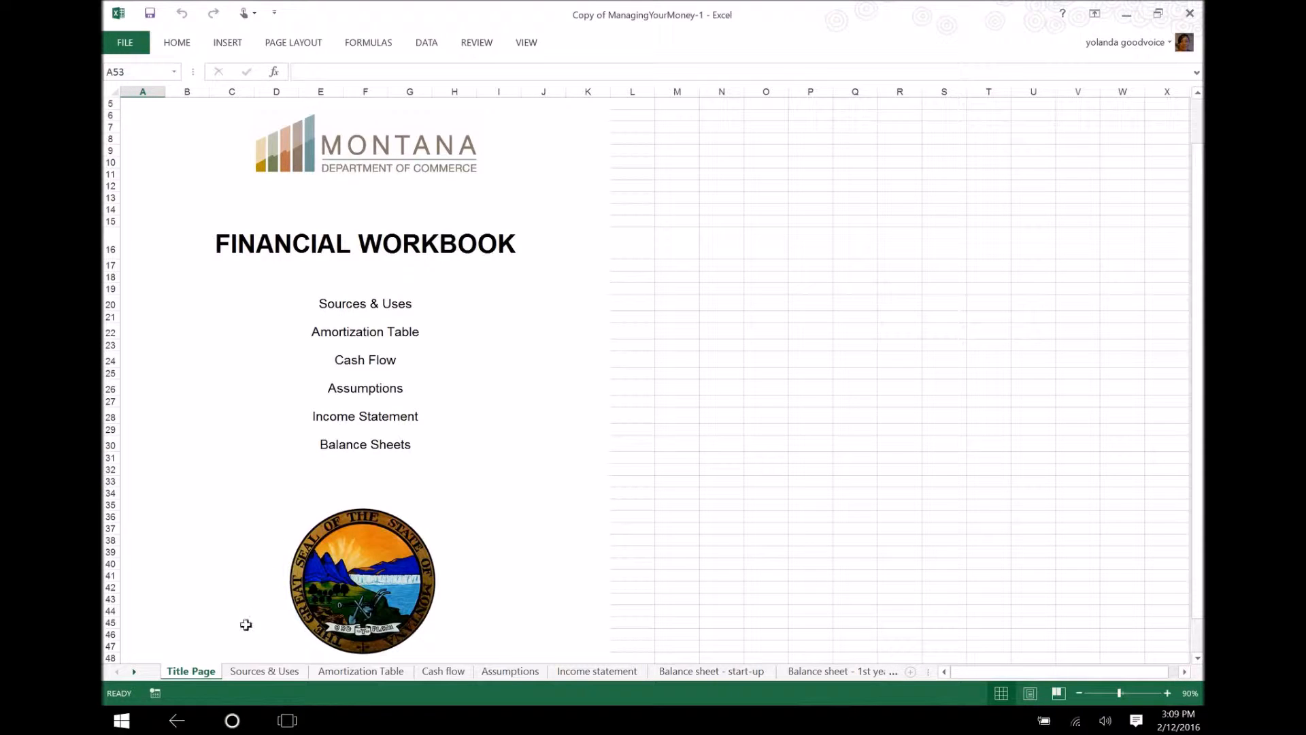
click(263, 675)
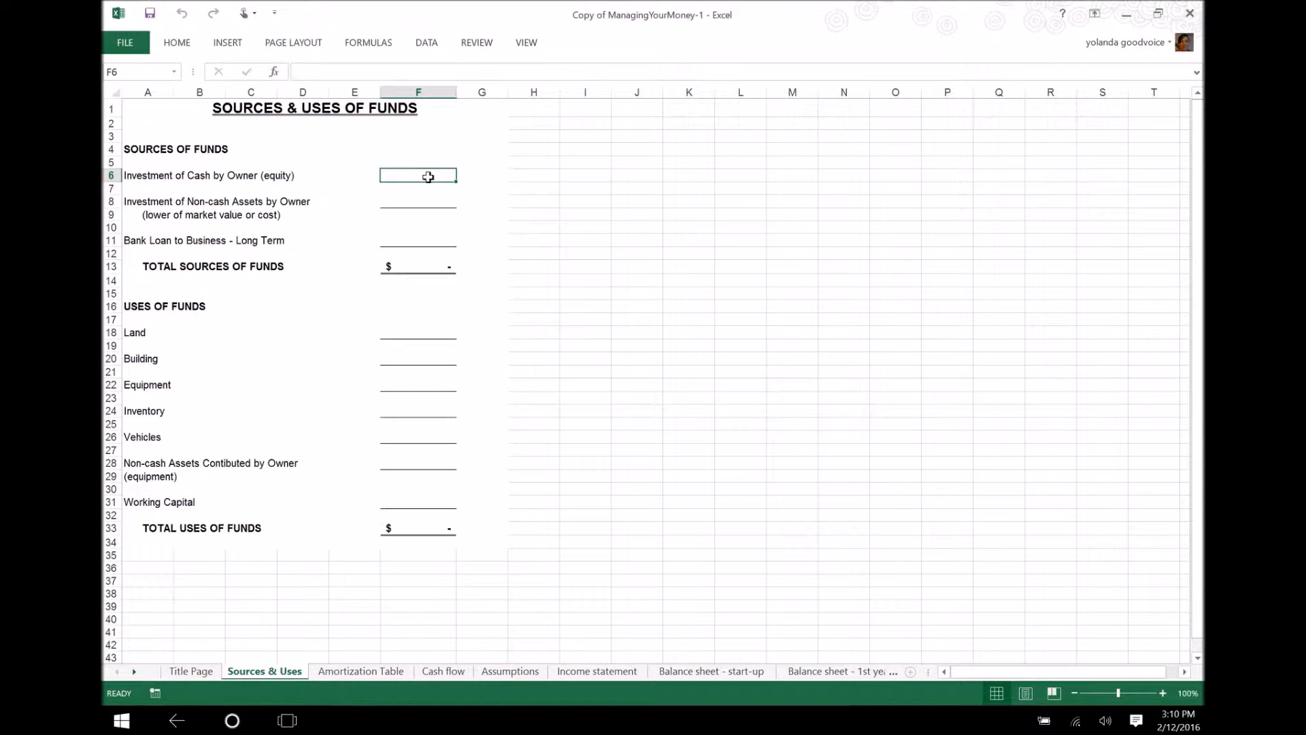
Examine the source-of-funds entries, the Working Capital line and the formulas for total sources and total uses of funds
click(422, 205)
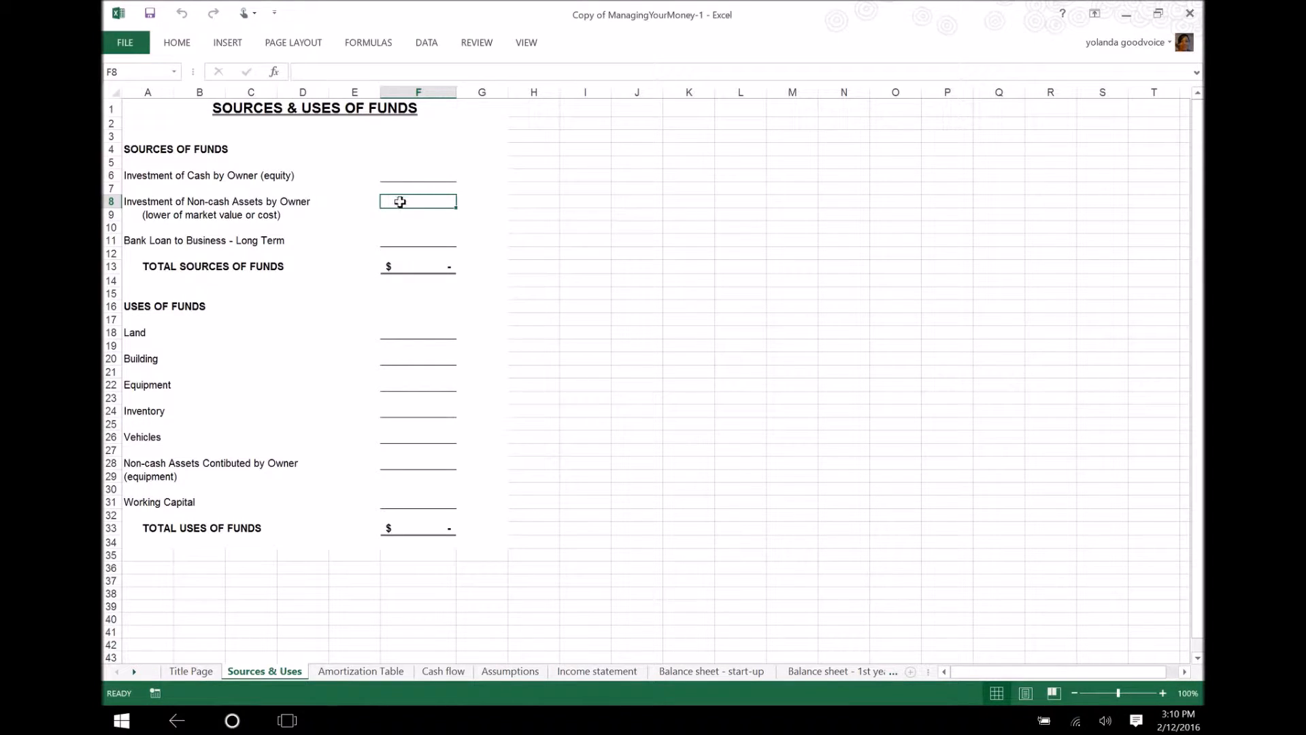
click(393, 242)
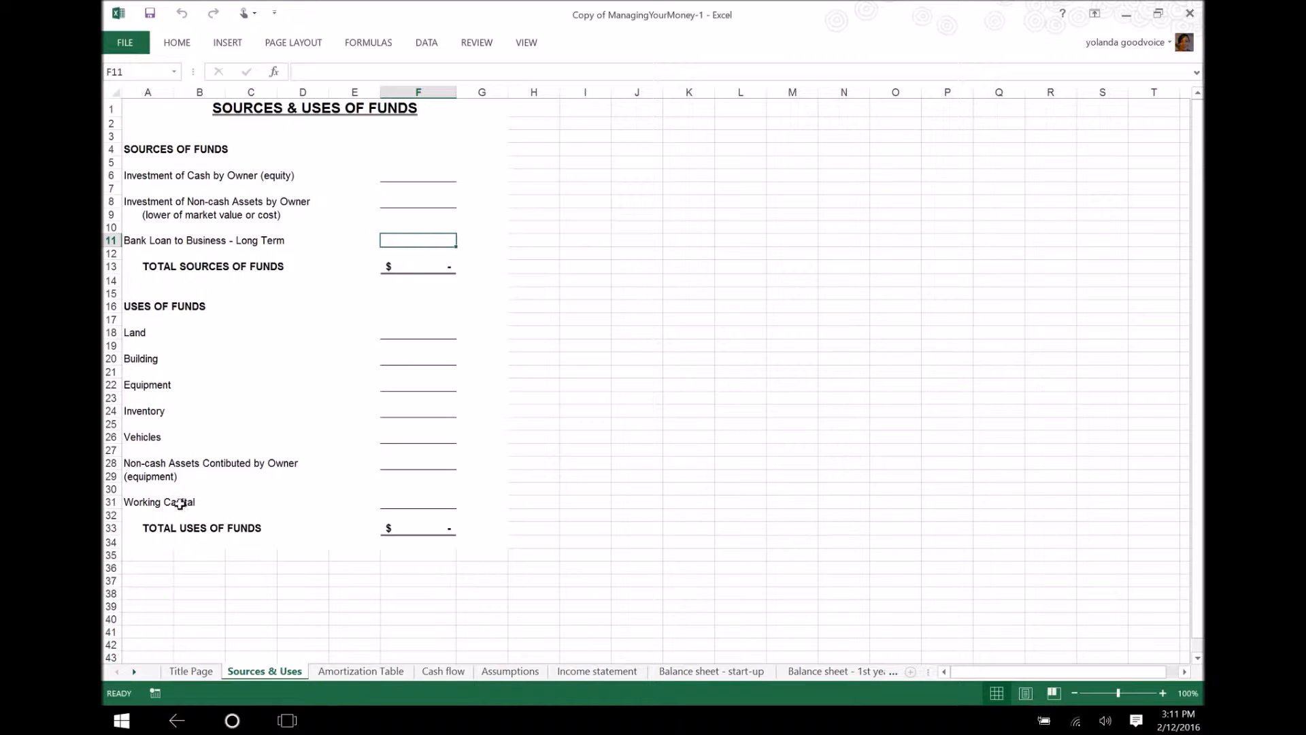
click(178, 503)
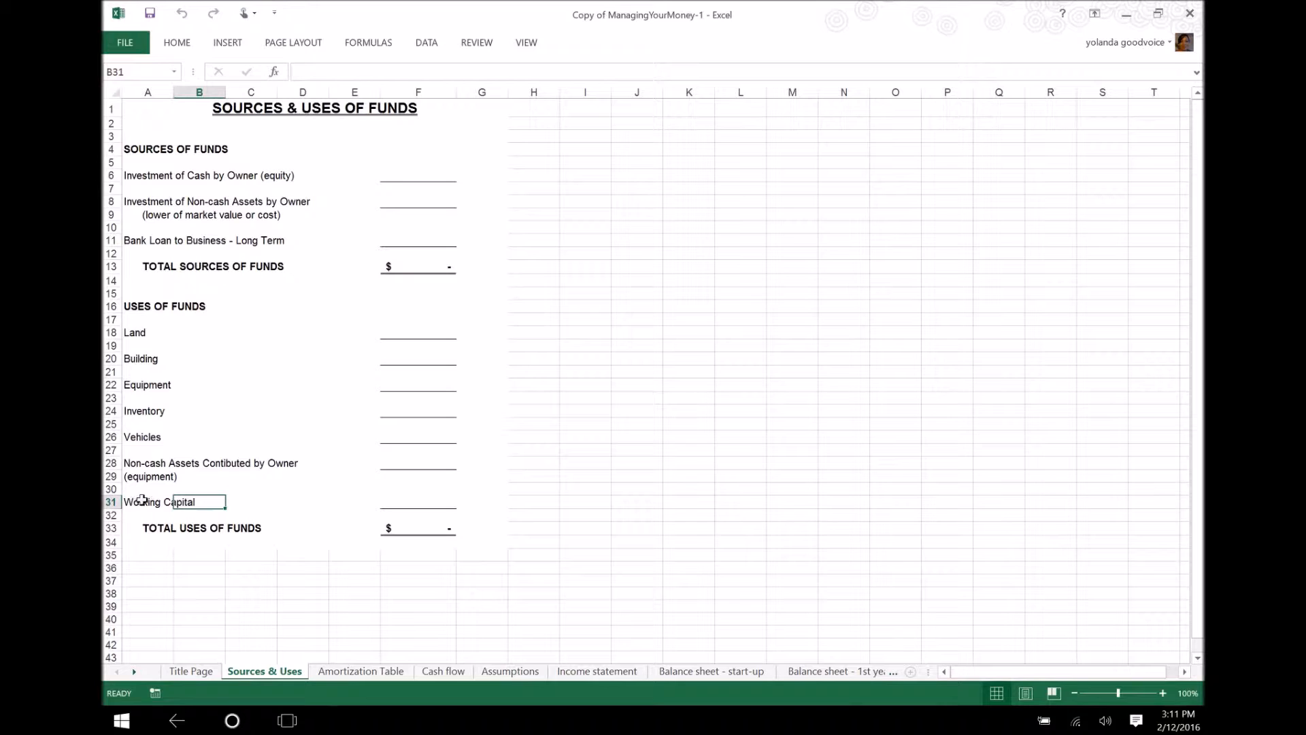
click(140, 501)
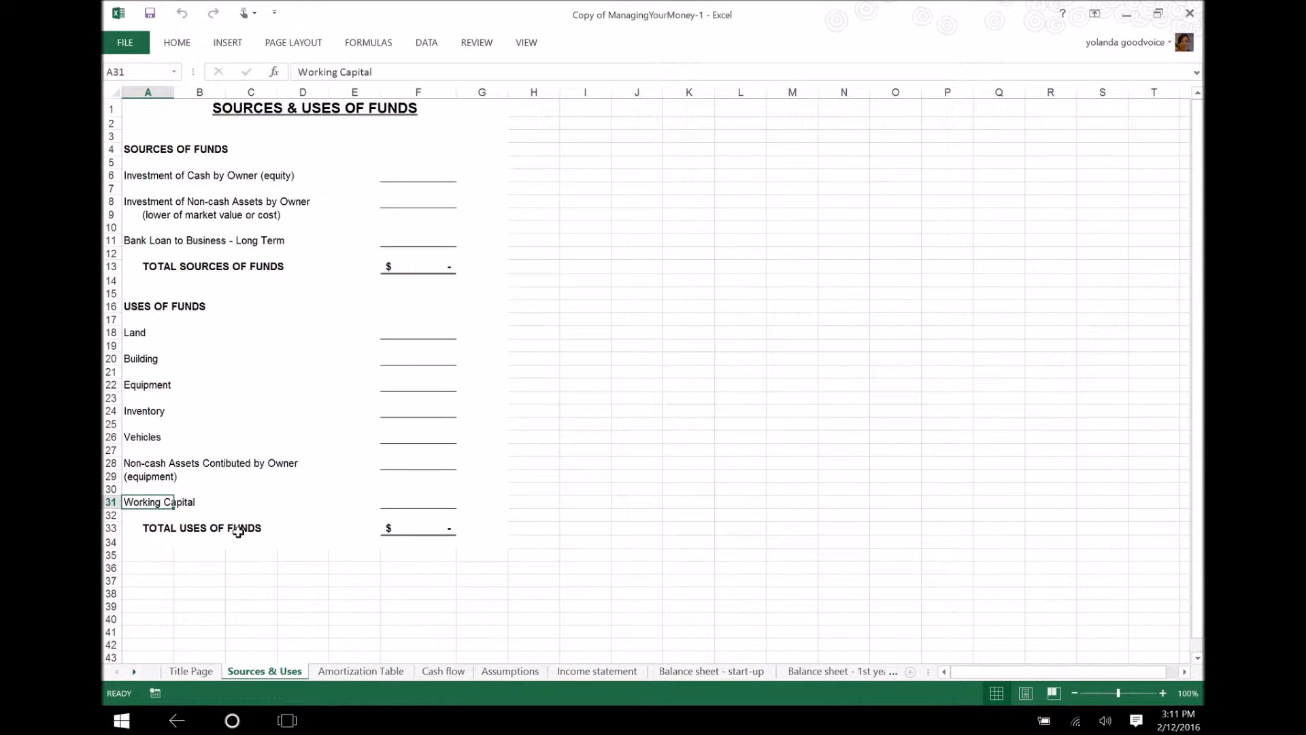
click(401, 528)
drag(468, 344, 408, 265)
click(408, 266)
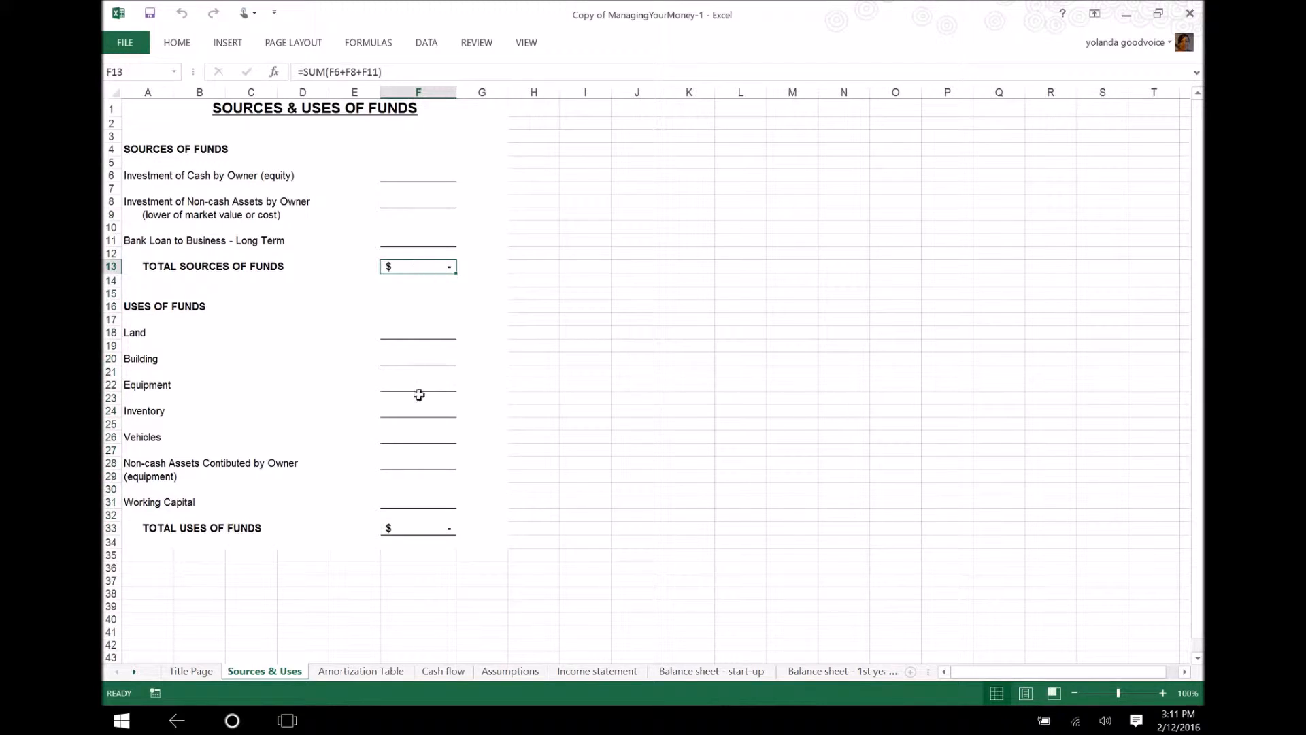
click(407, 528)
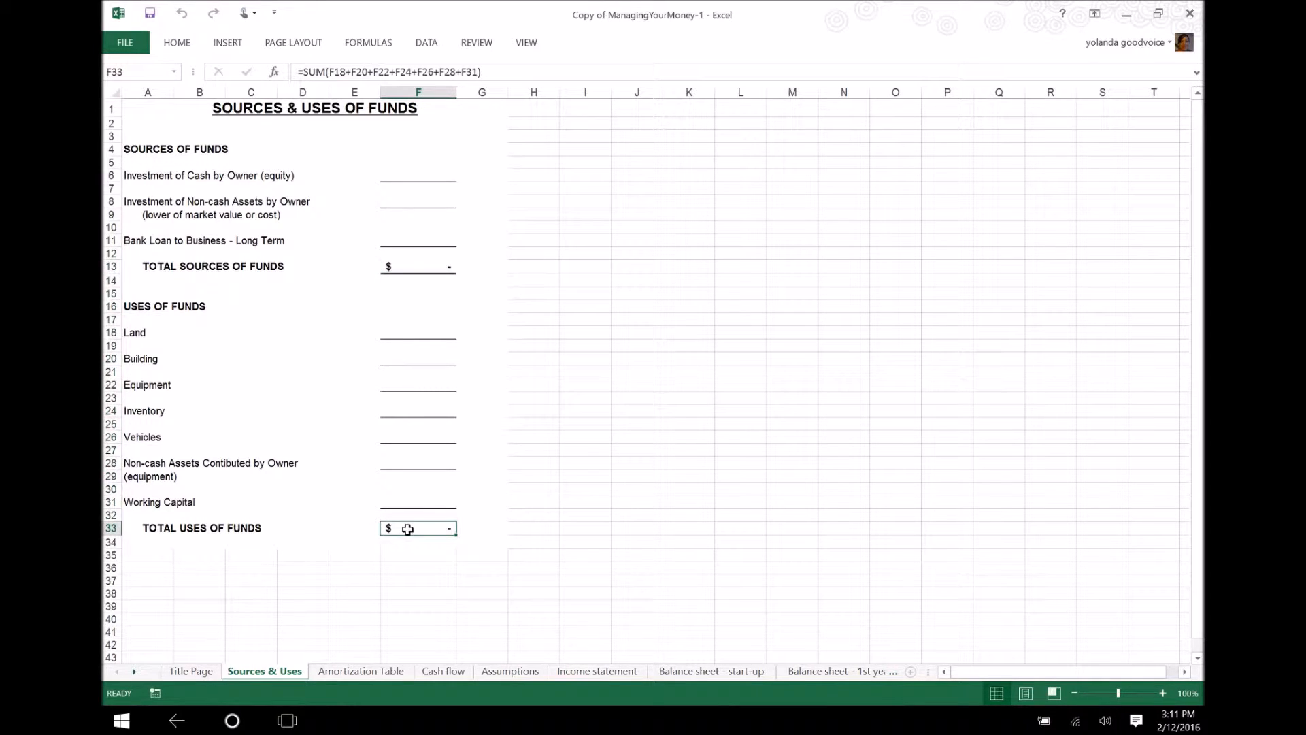
On the Amortization Table sheet, enter a loan amount of 5000, an annual interest rate of 6.9% and a 5-year term
click(358, 671)
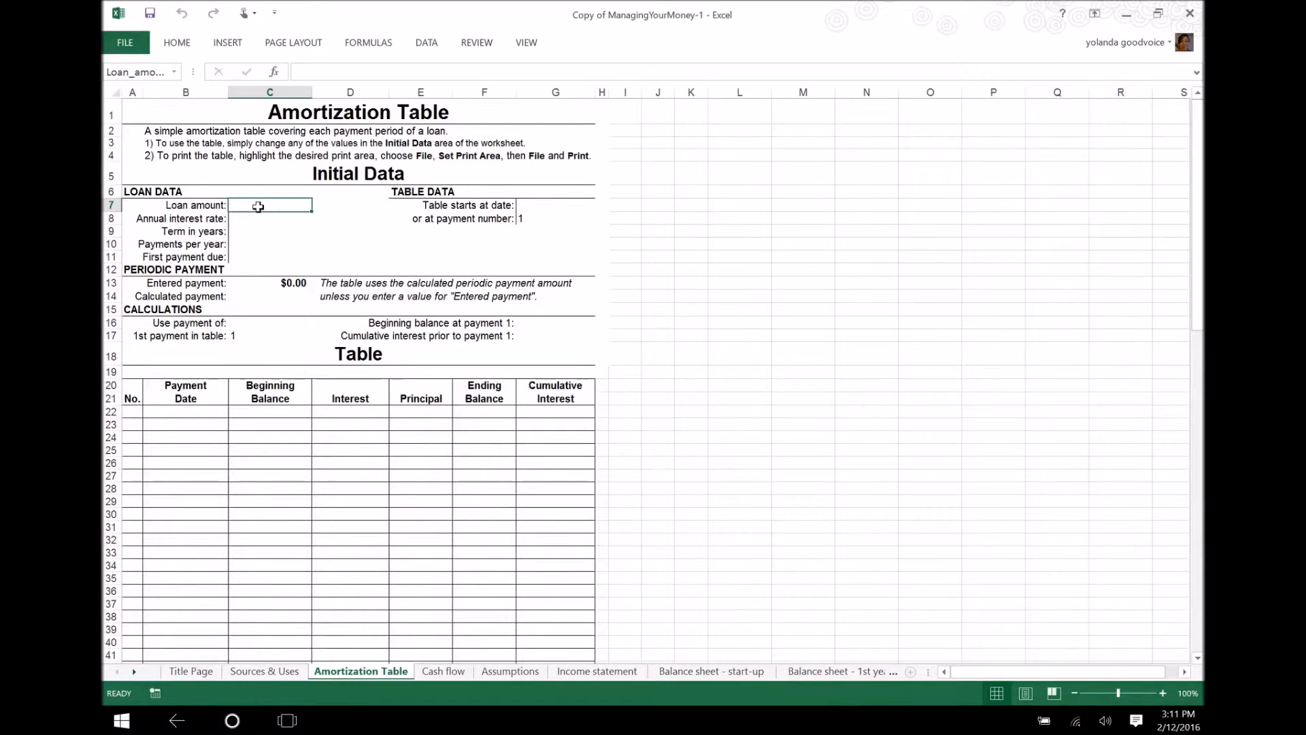
text(5000)
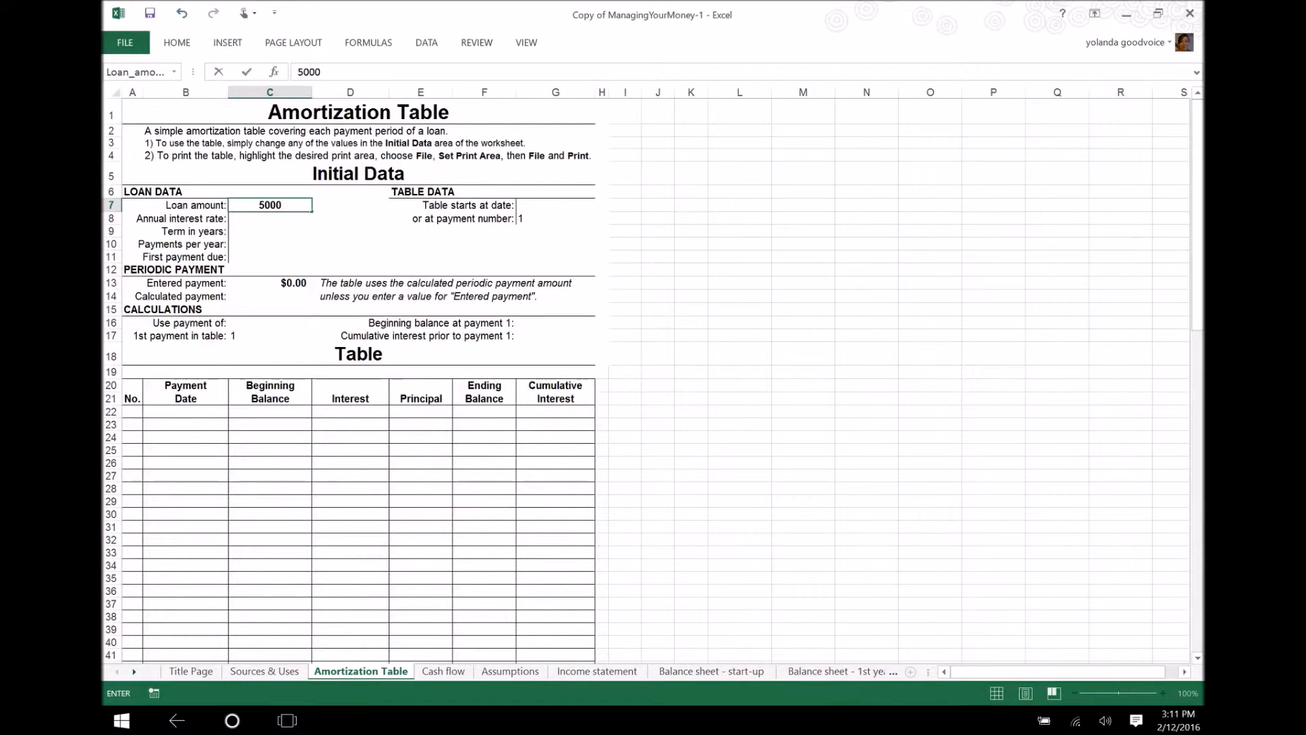
key(Return)
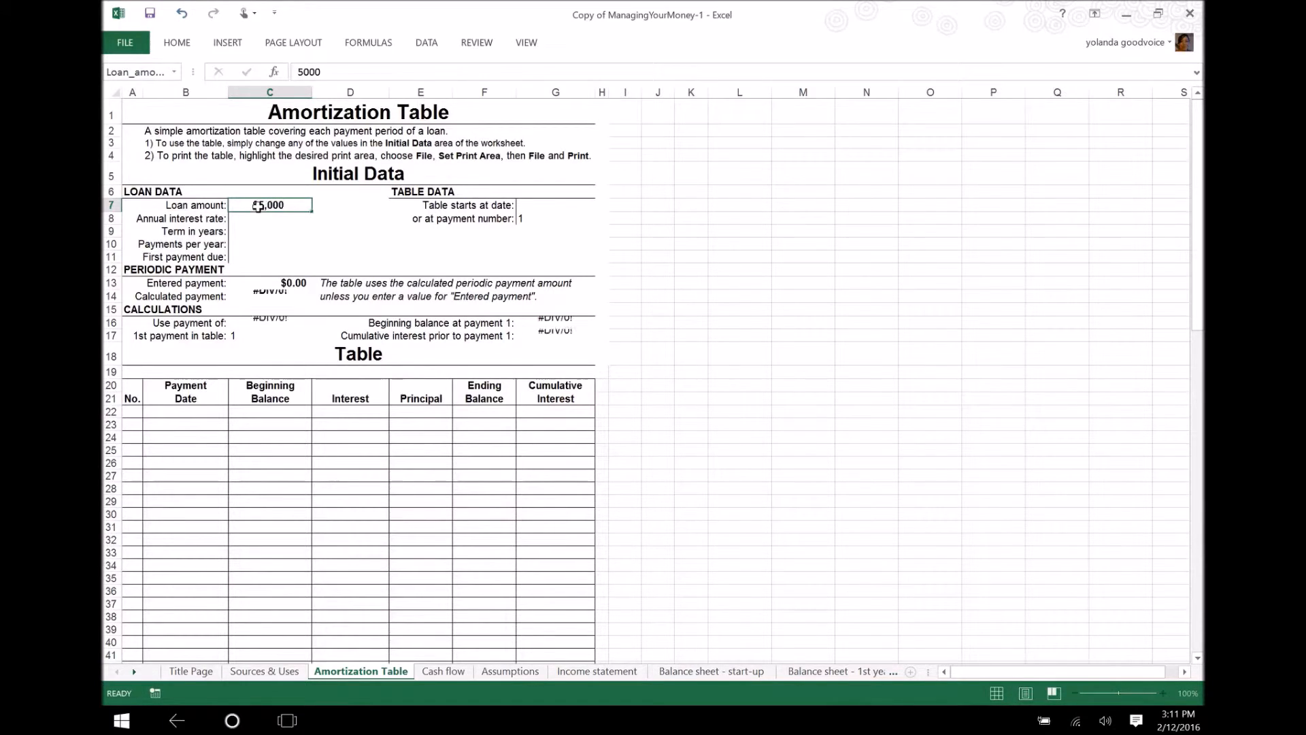
text(6.9)
key(Return)
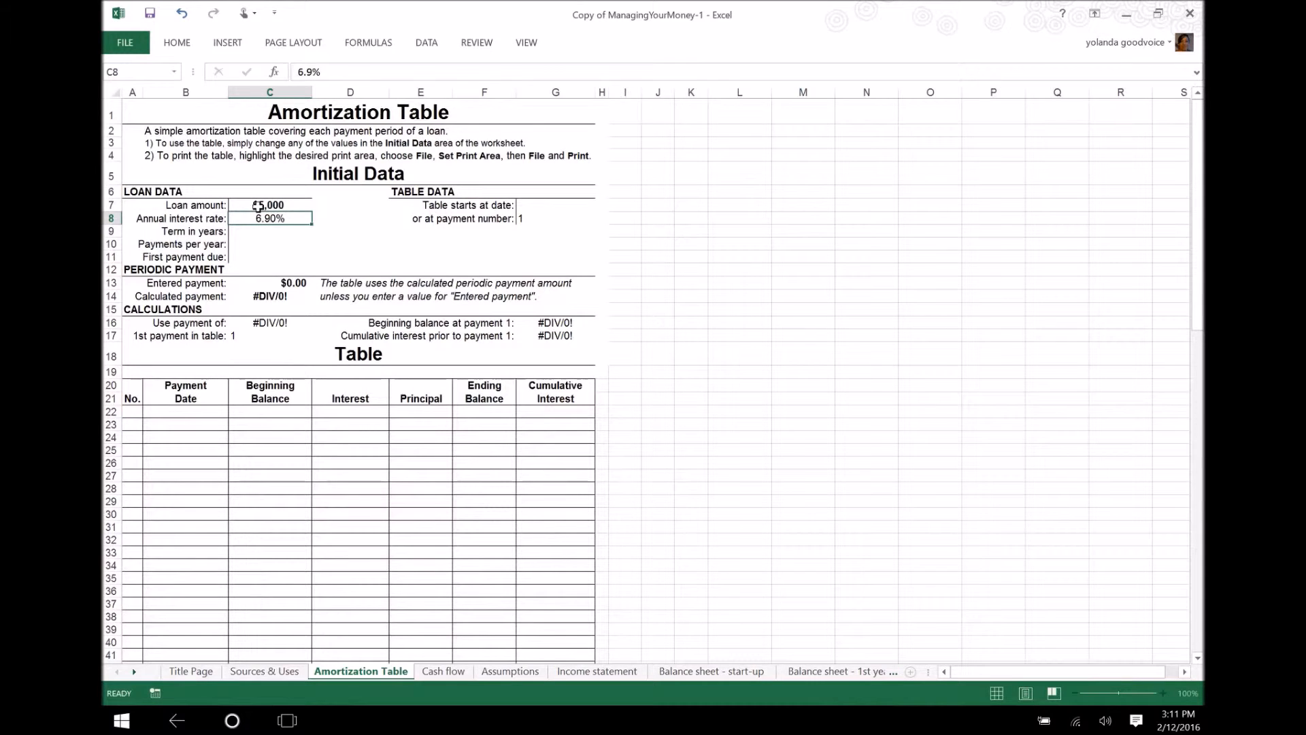
text(5)
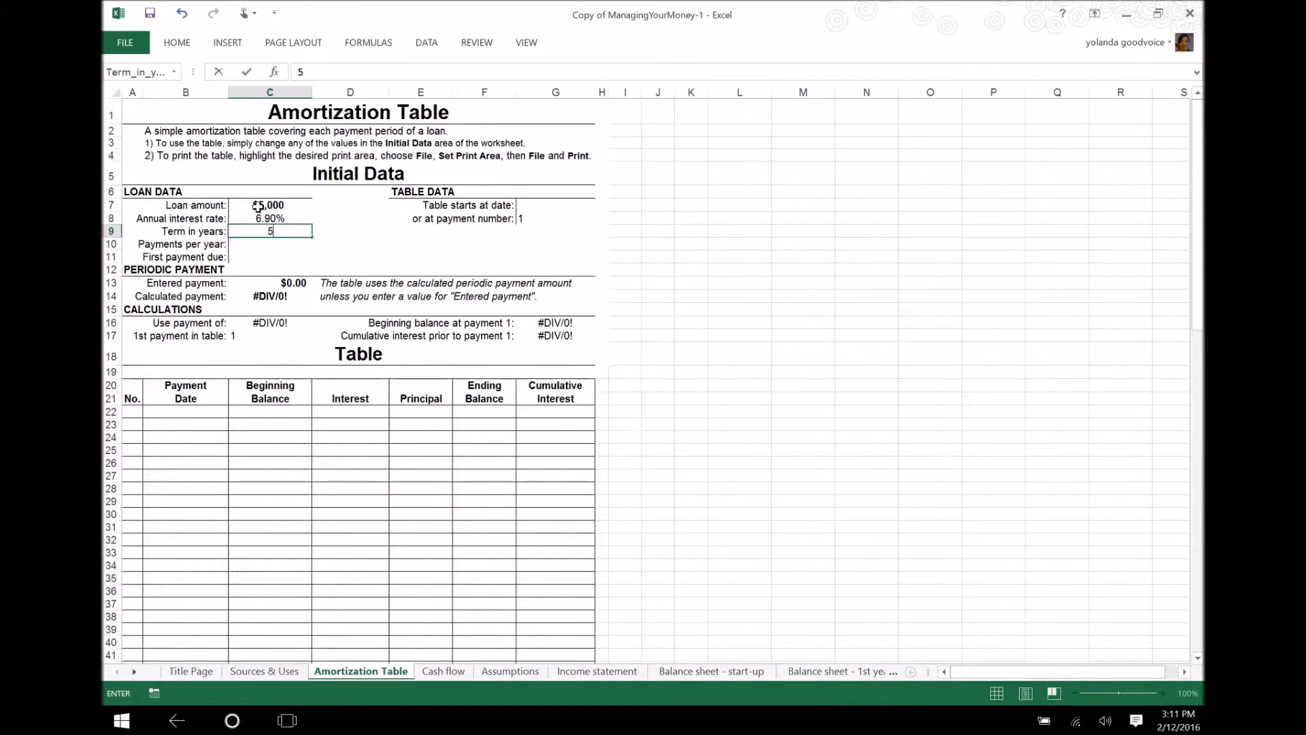
key(Return)
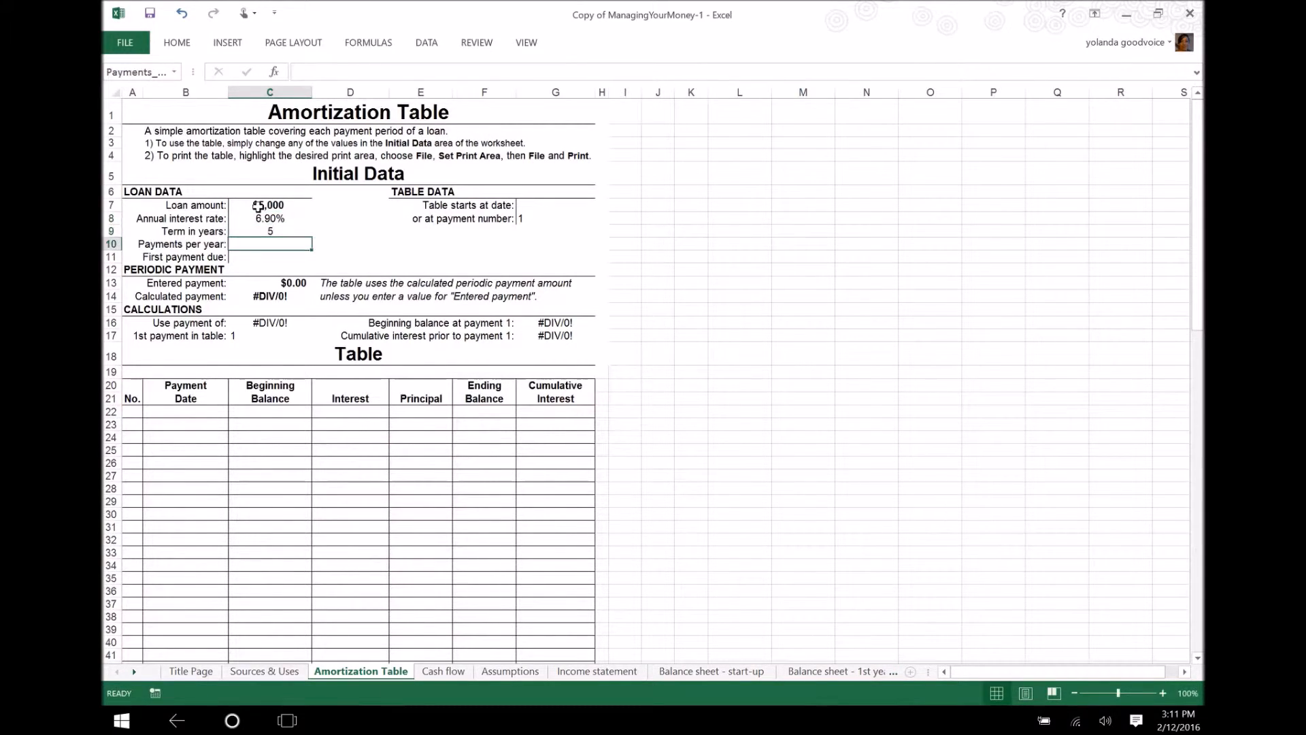
Set the loan's payments per year to 12 in the amortization table's loan data
click(284, 231)
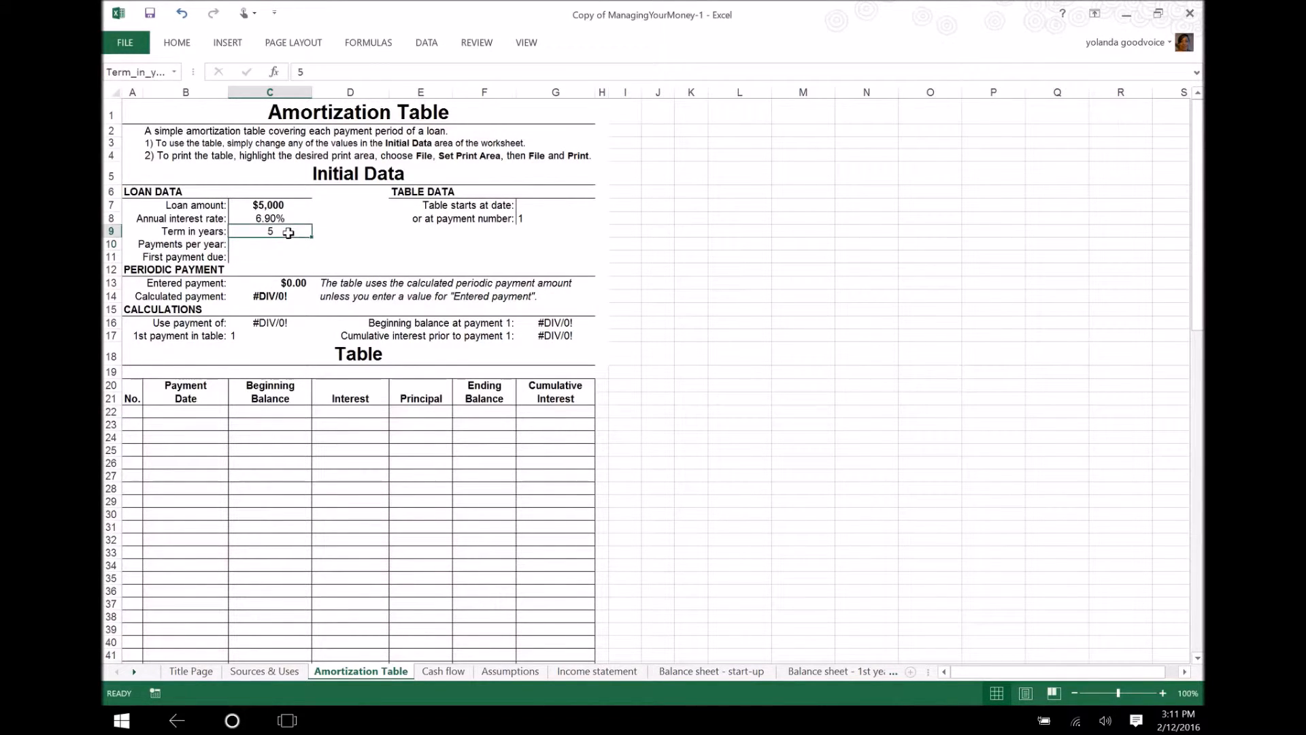
click(280, 245)
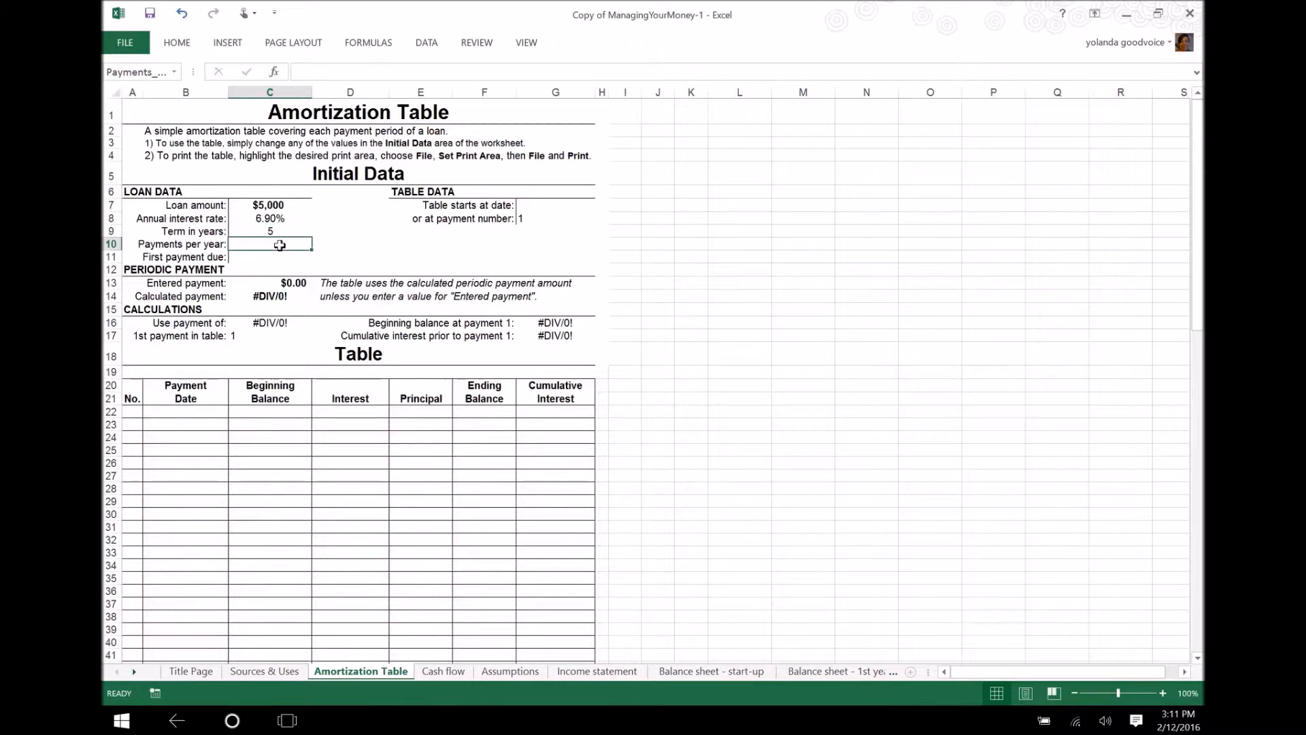
text(12)
click(280, 245)
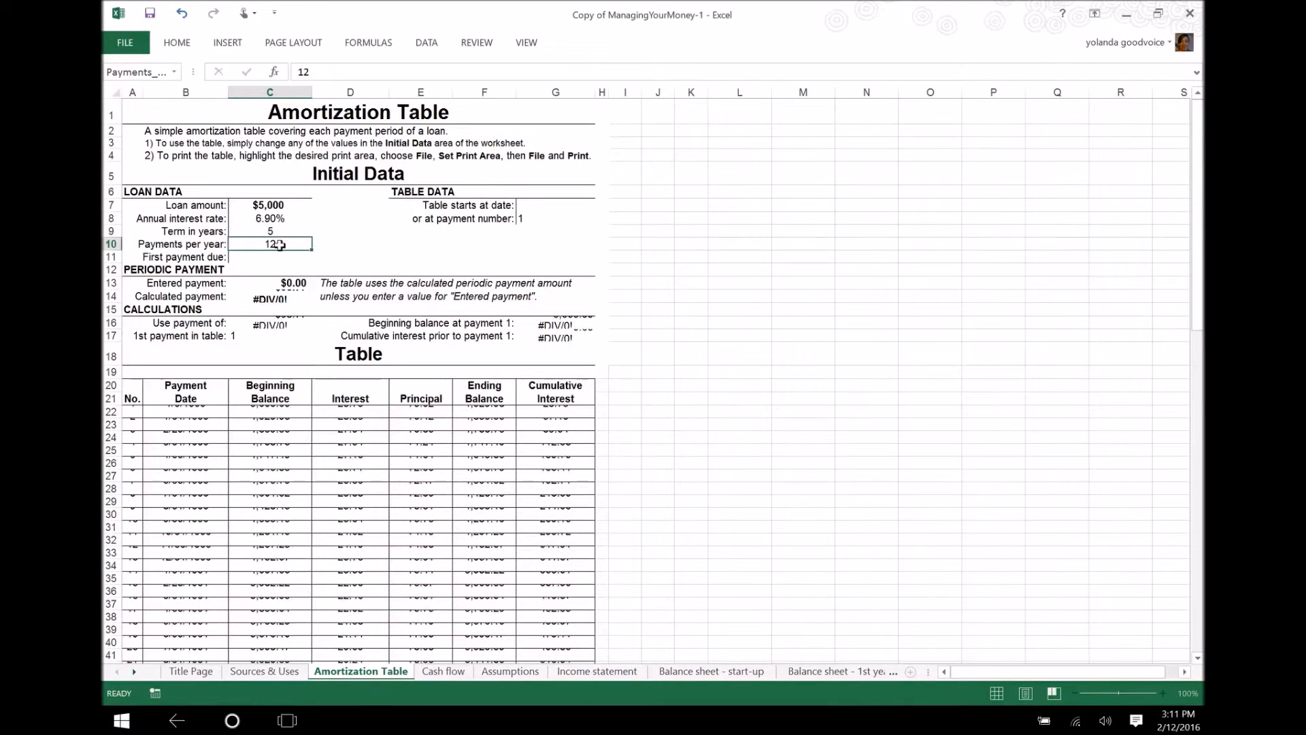
key(Return)
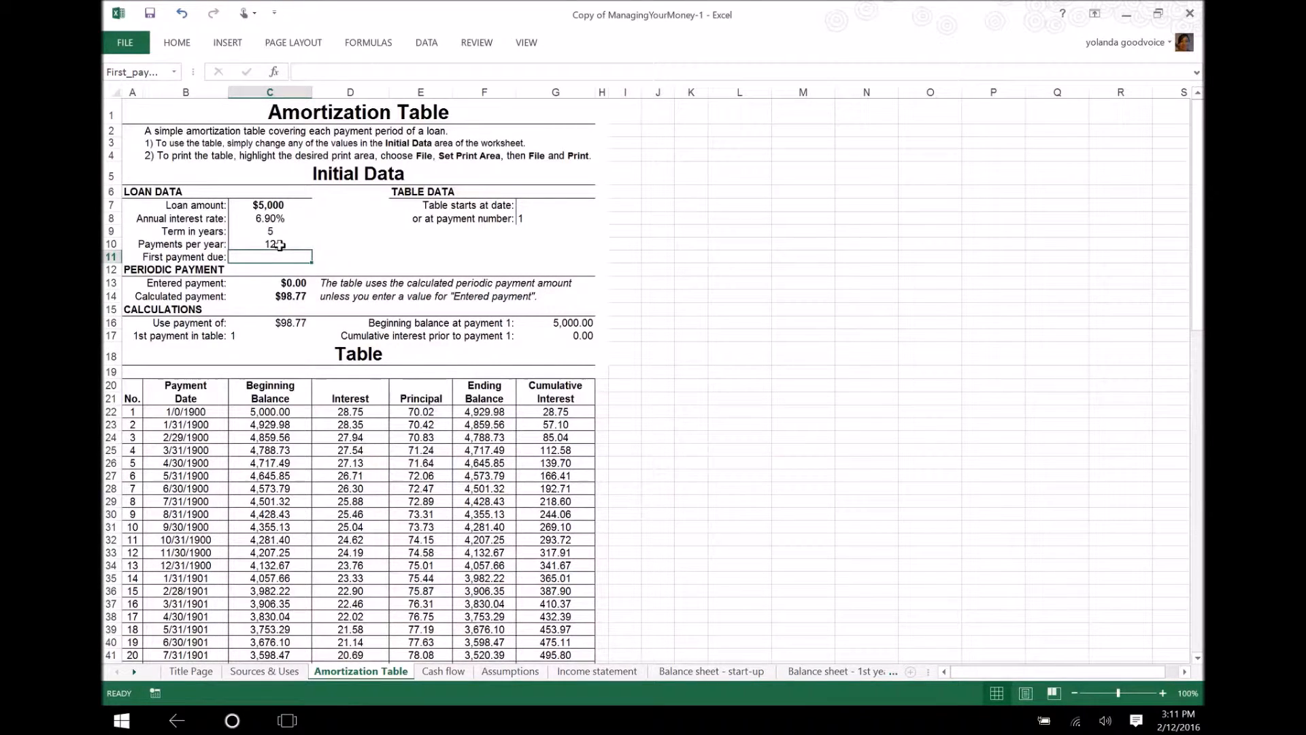
Examine the Cash flow sheet's monthly estimate columns, cash paid out categories and Capital Purchases row
click(441, 672)
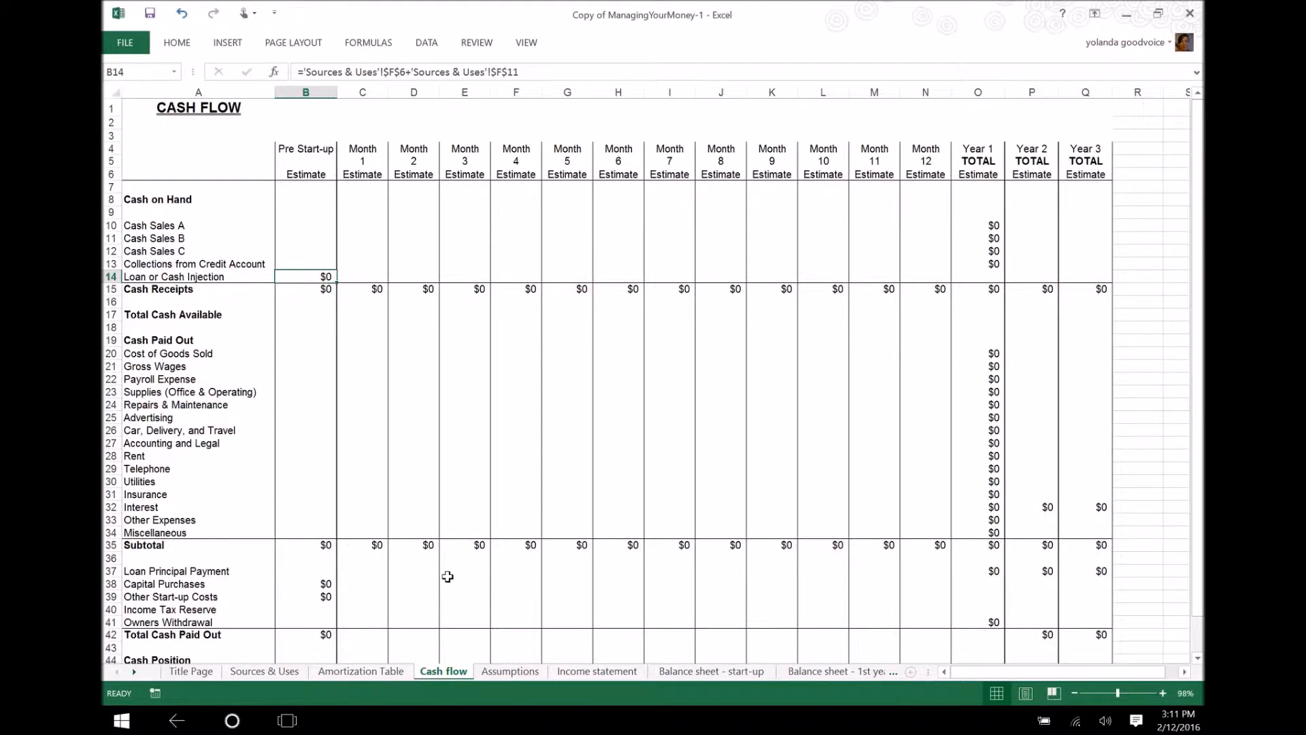
scroll(483, 436, down, 1)
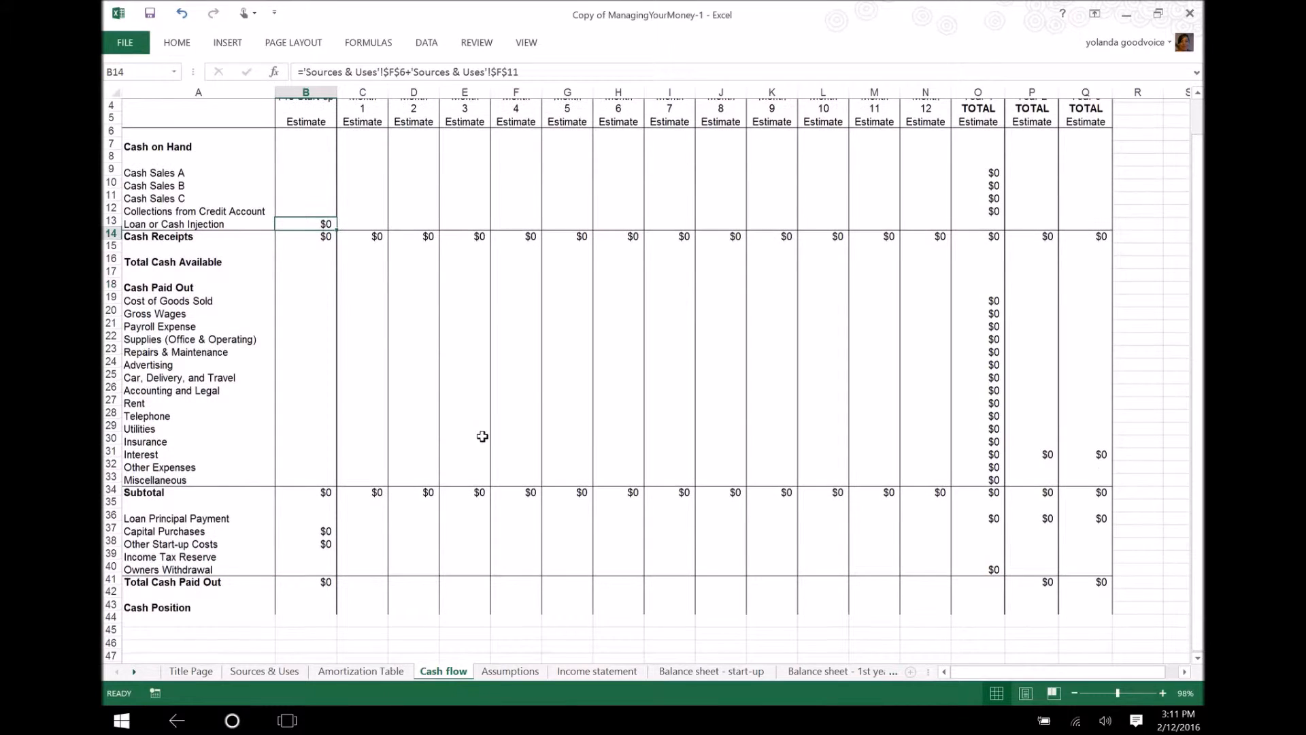
scroll(482, 436, up, 1)
click(469, 463)
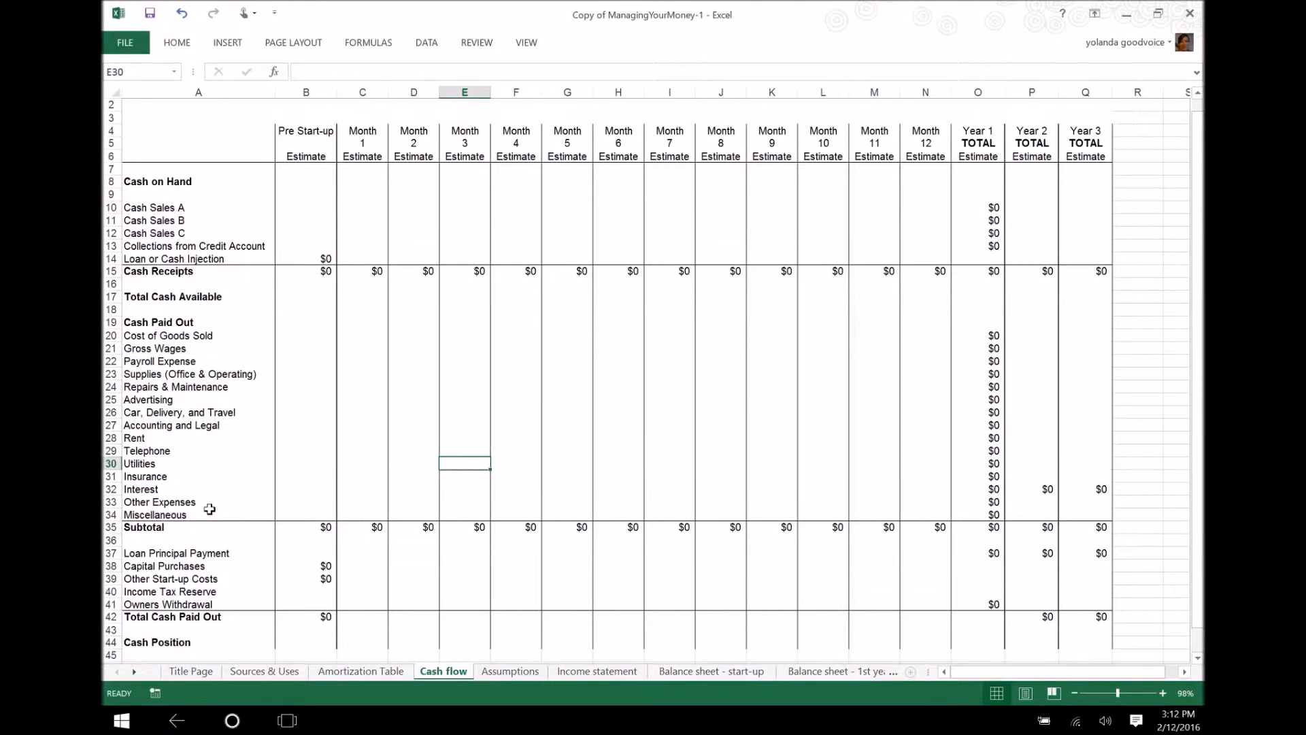
click(376, 566)
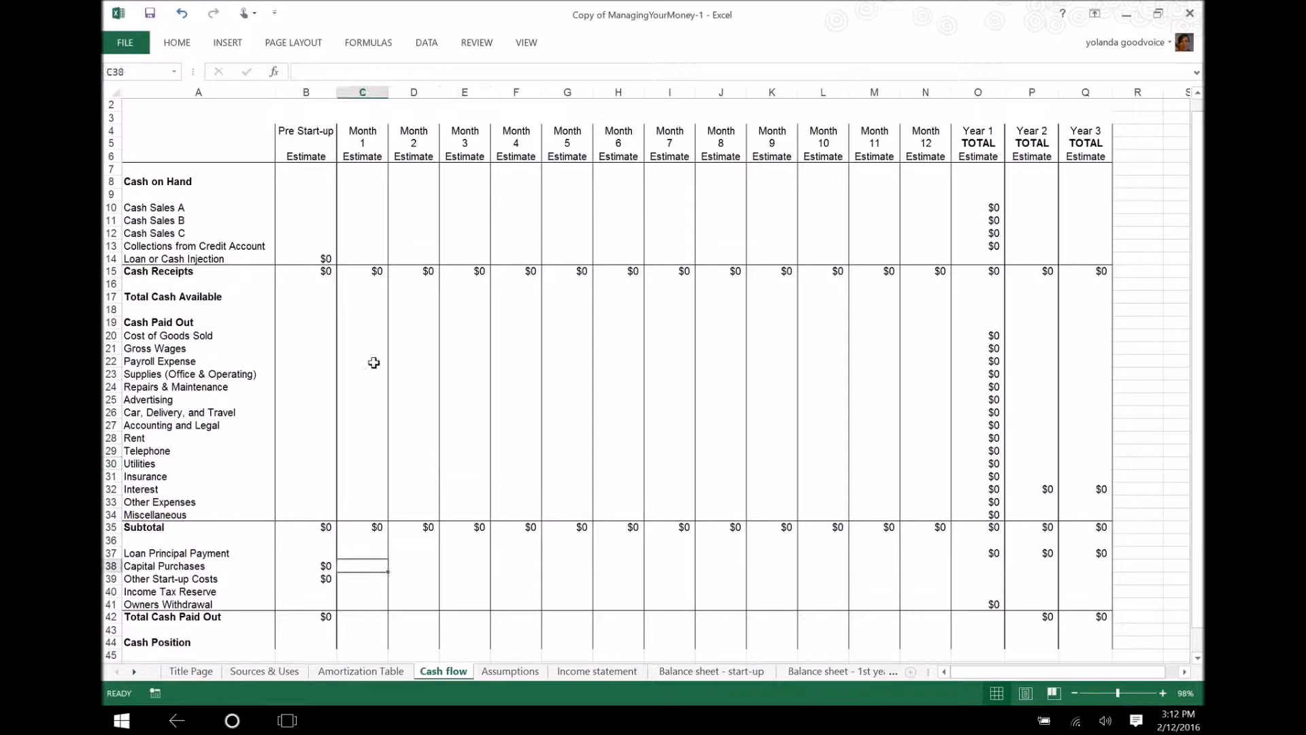
On the Sources & Uses sheet, enter 10000 as the owner's cash investment and 4000 as the owner's non-cash asset investment
click(309, 206)
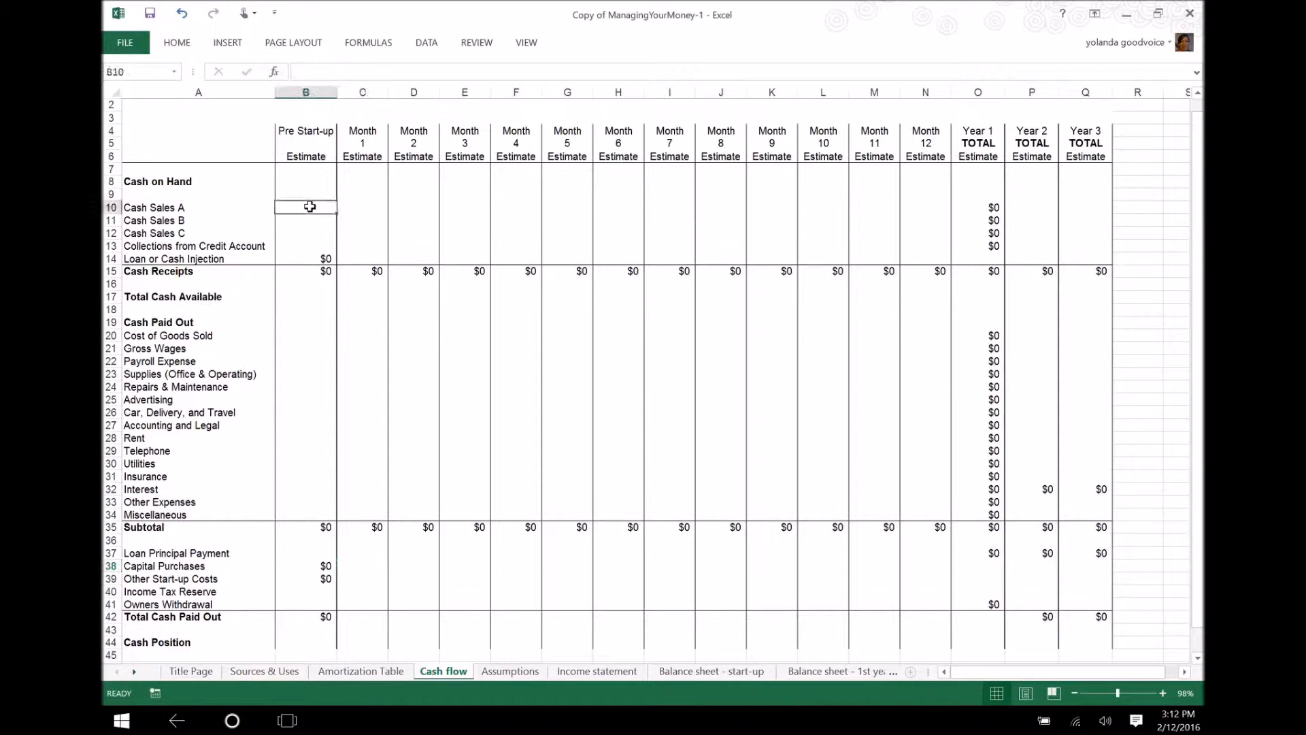
click(254, 680)
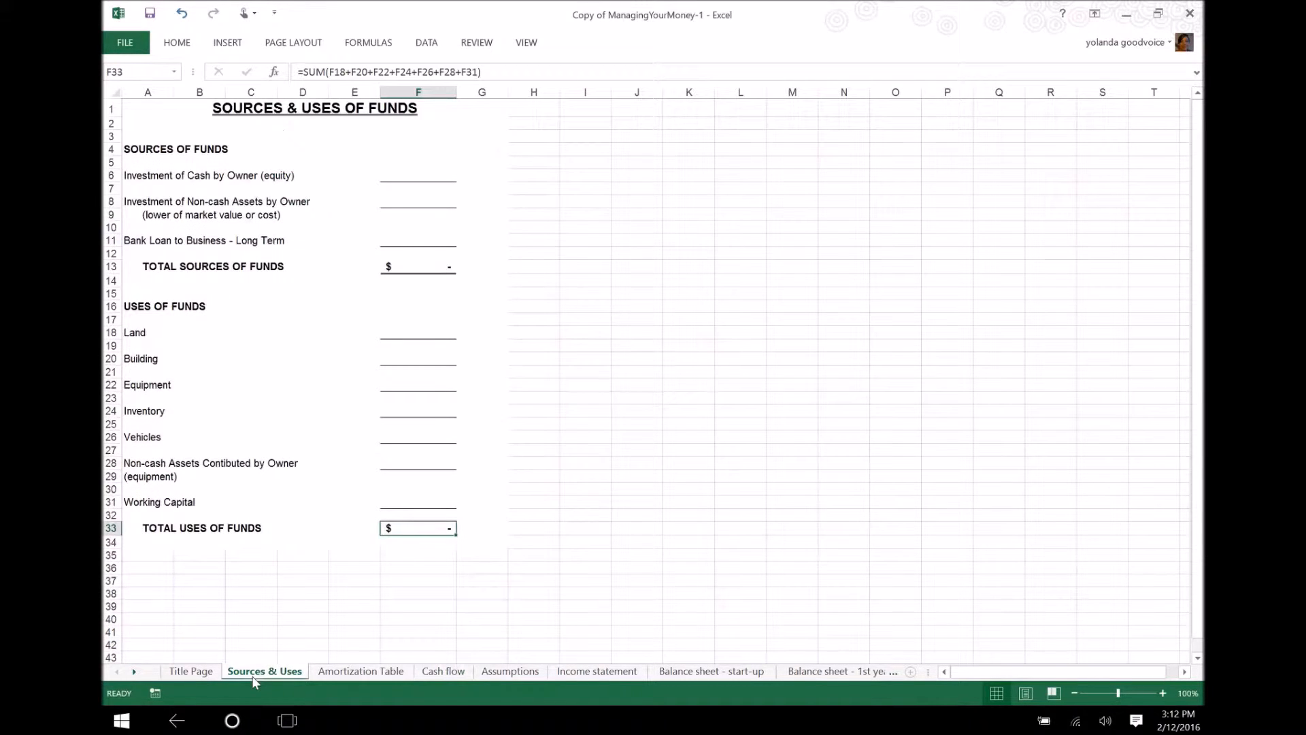
click(434, 179)
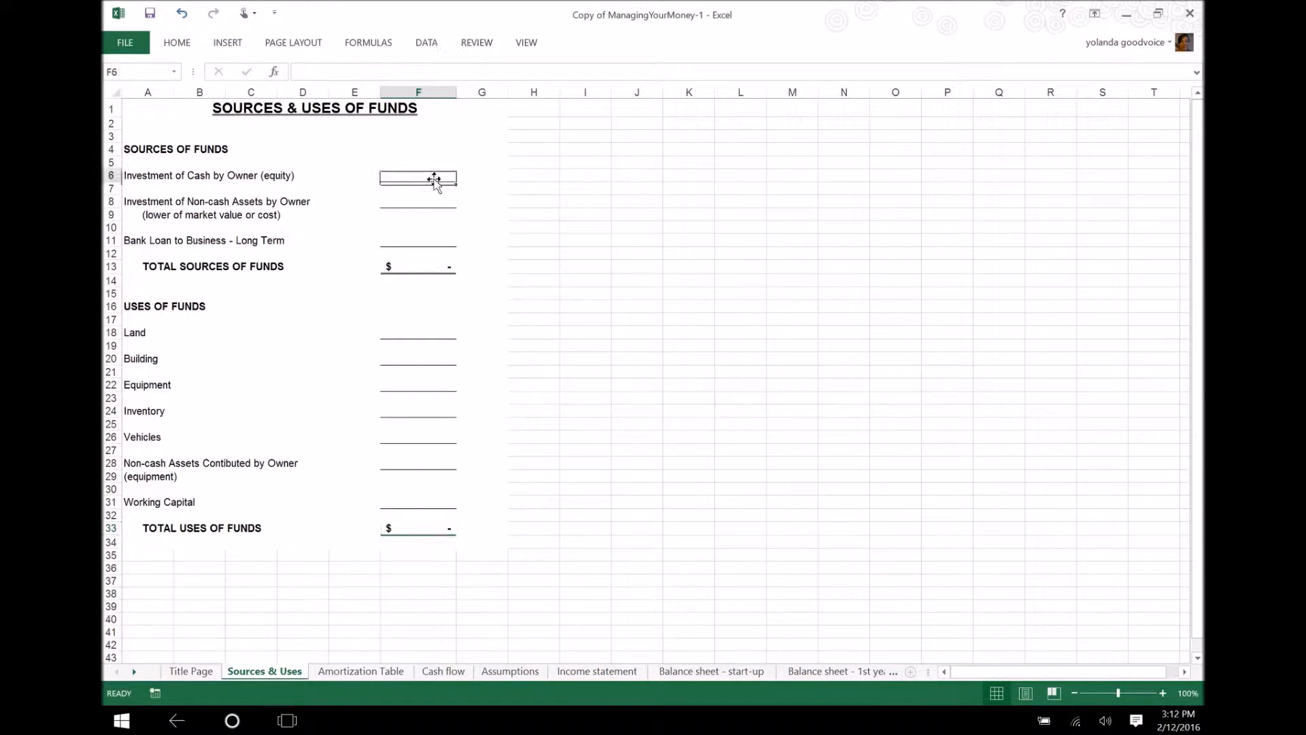
text(10)
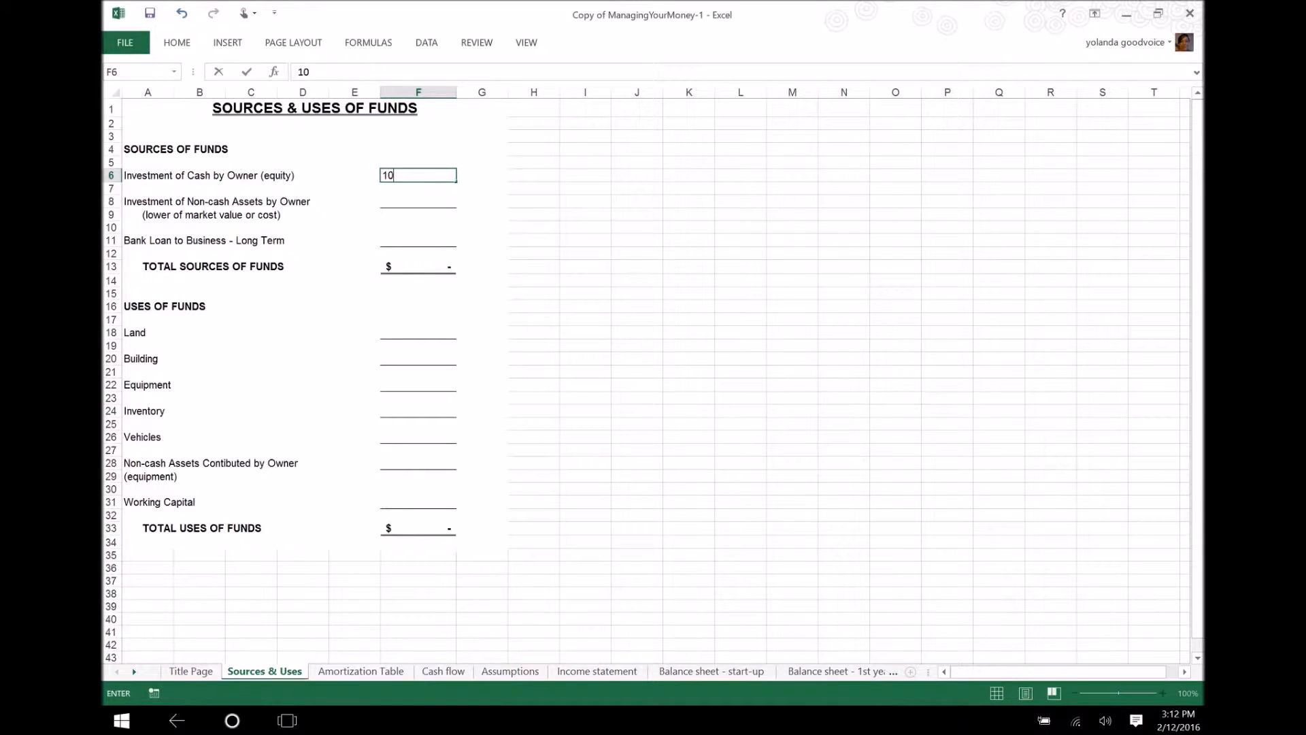
text(000)
click(423, 203)
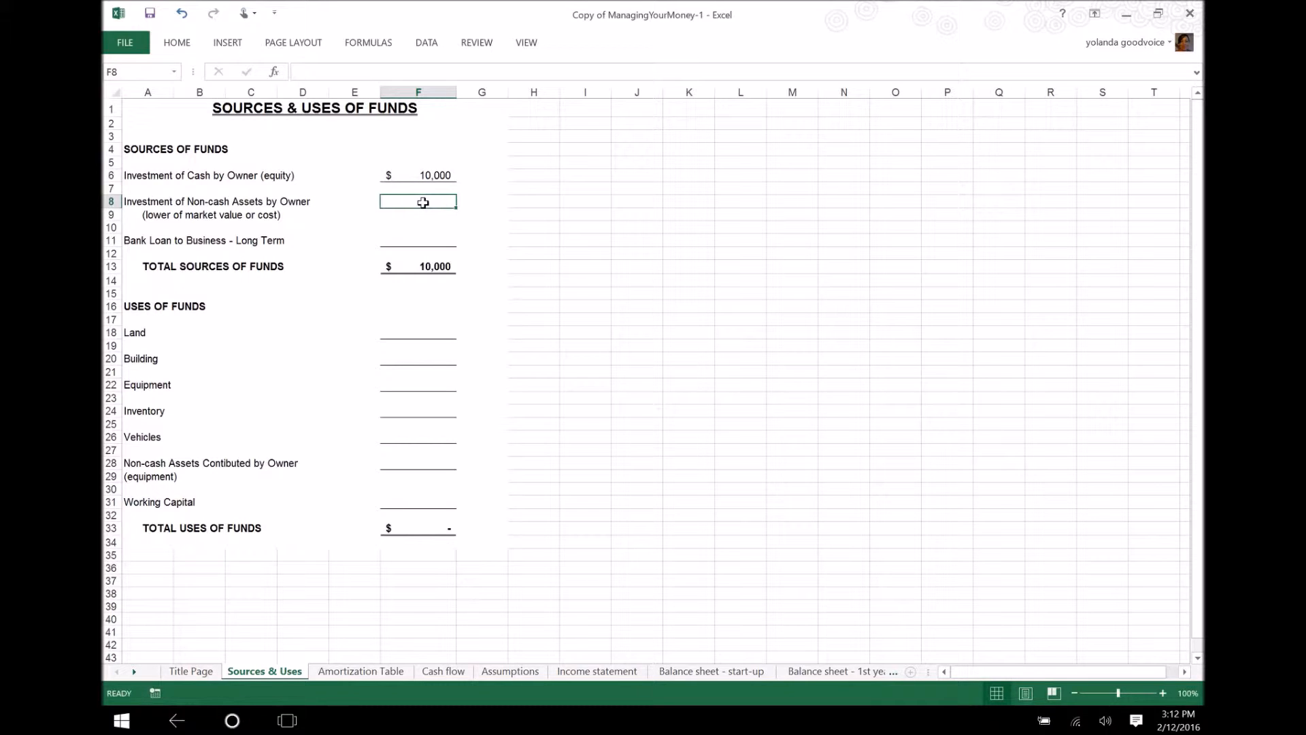
text(4000)
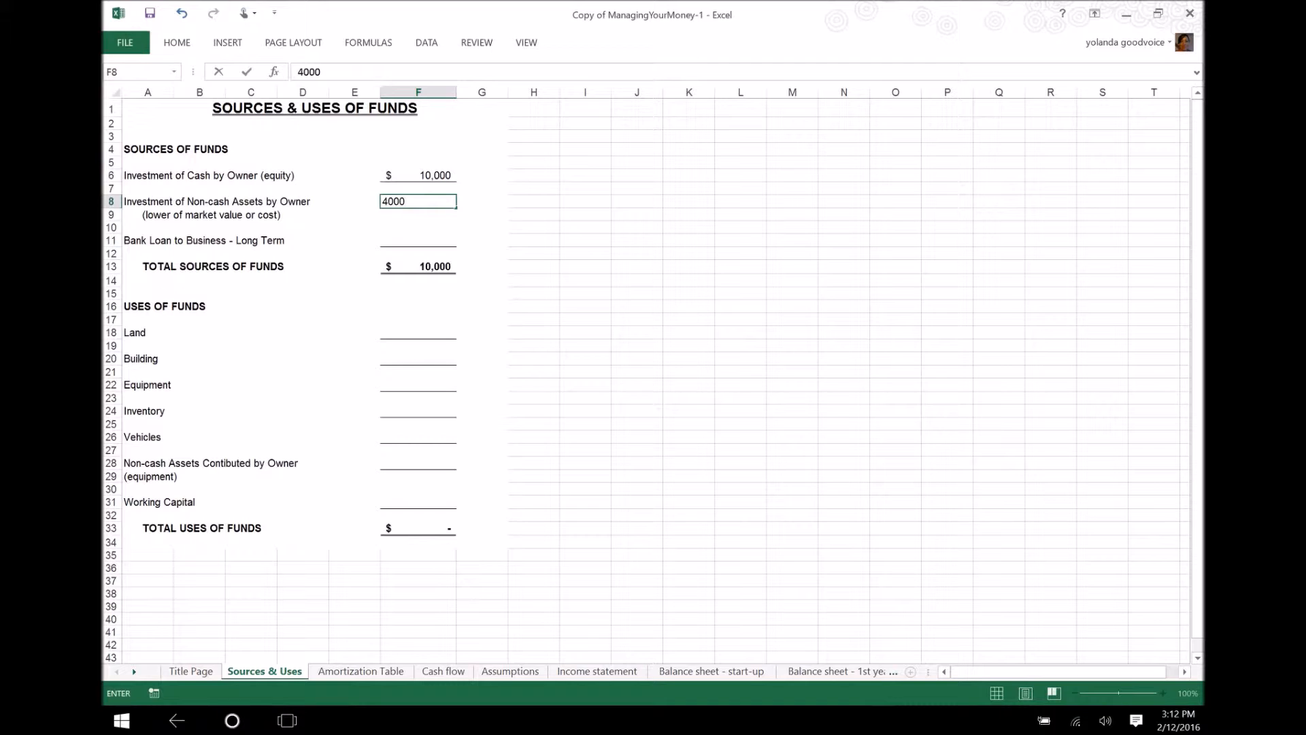
key(Return)
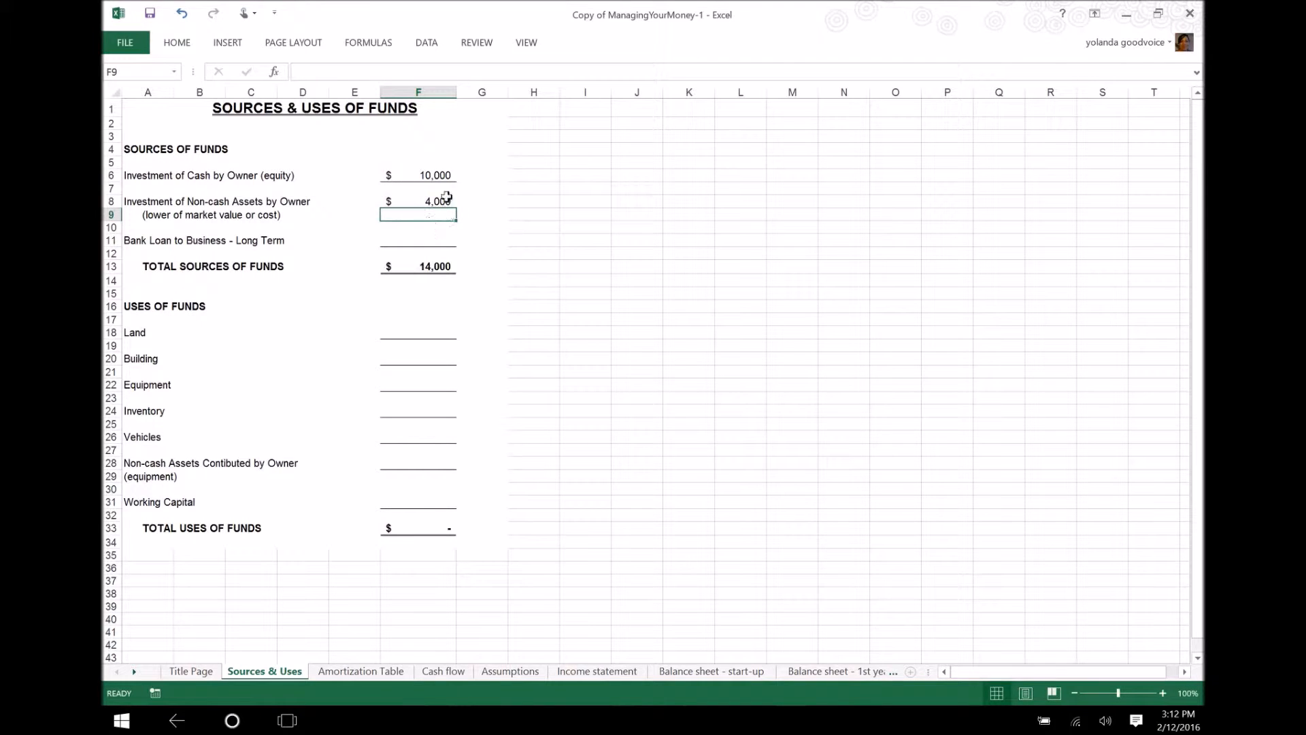
Enter a long-term bank loan of 5000 as a source of funds and review the source entries and their total
click(443, 174)
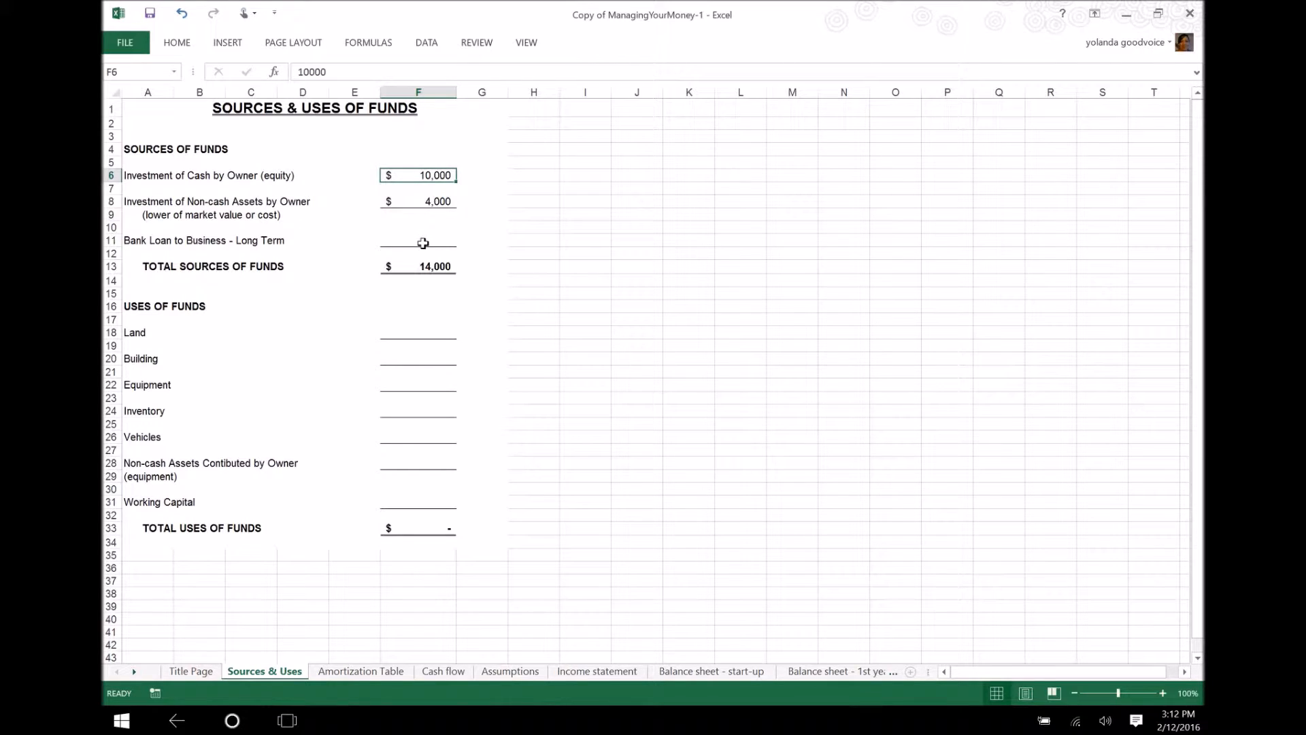
click(423, 244)
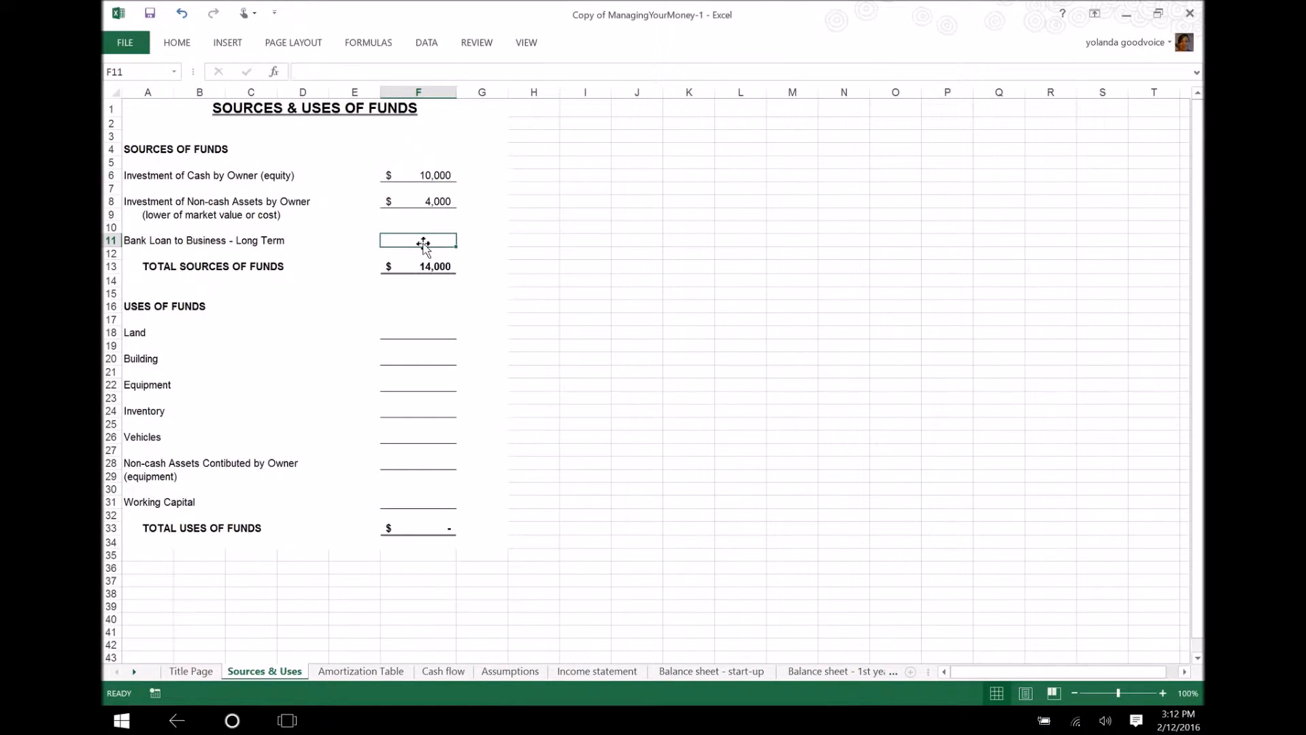
text(5000)
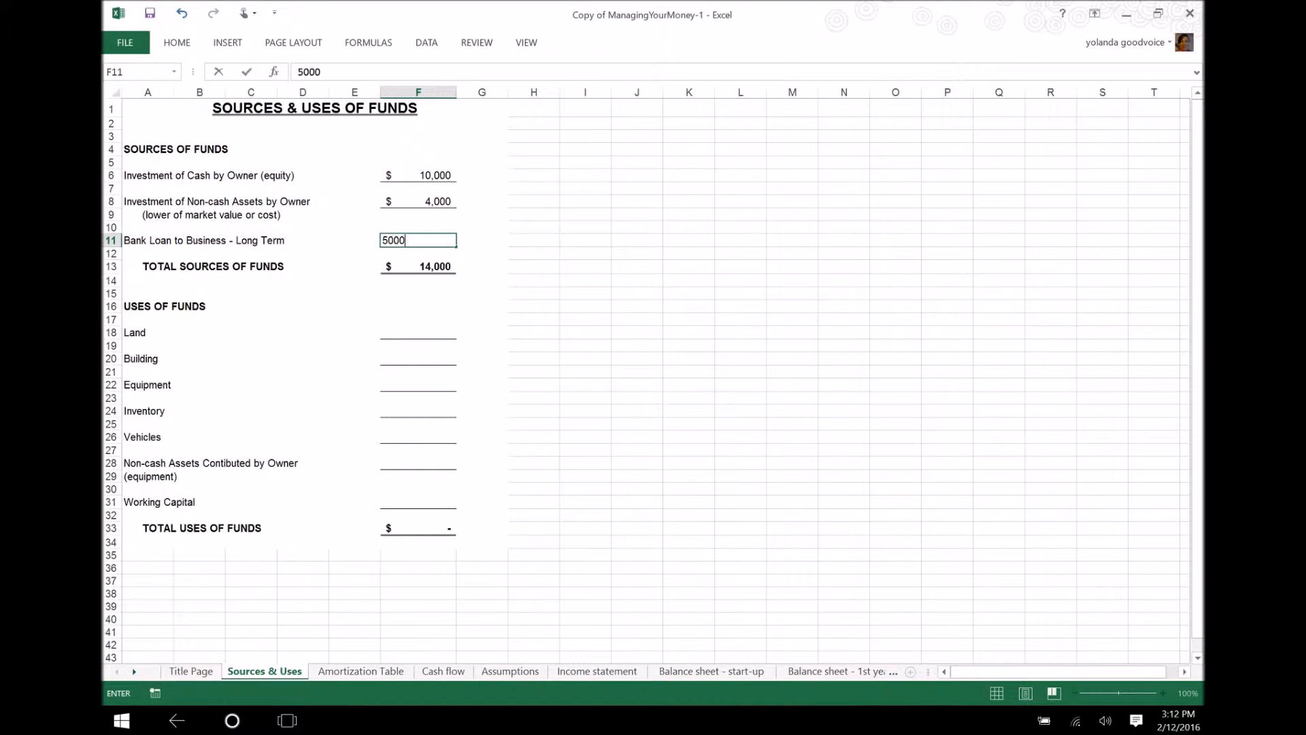
key(Return)
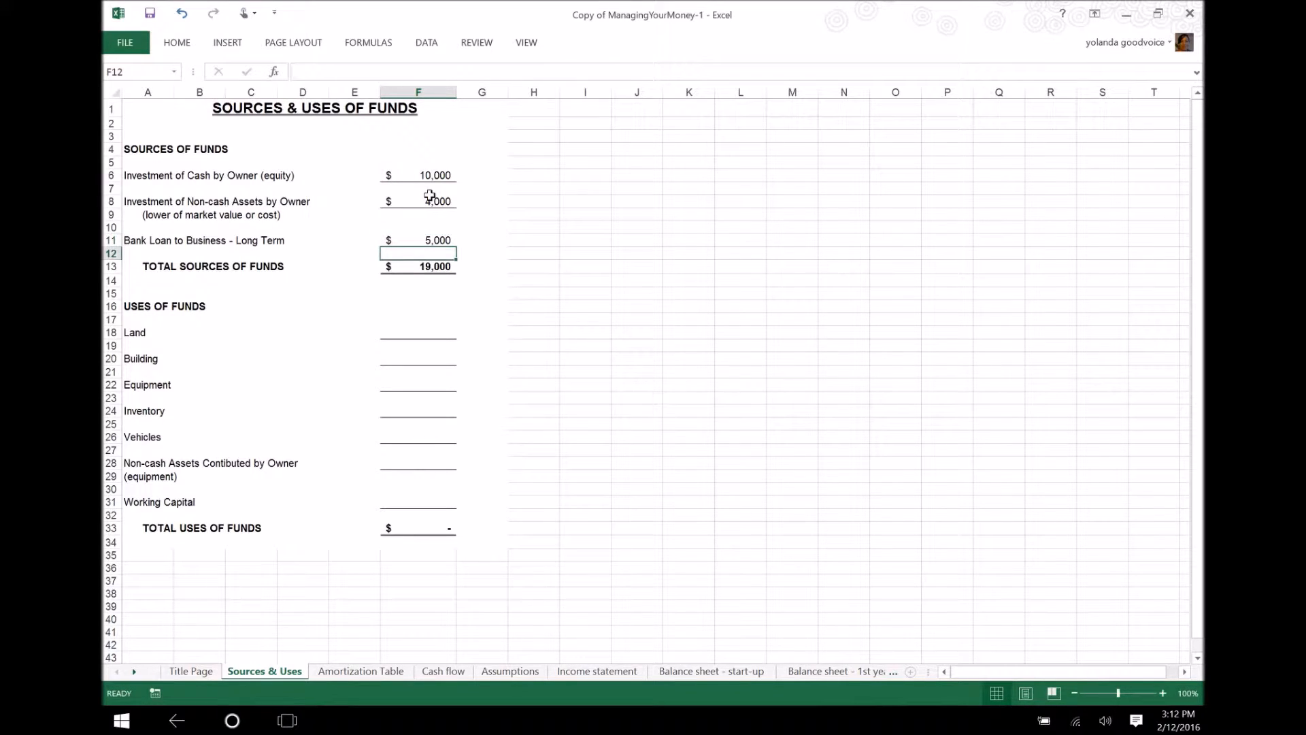
click(430, 197)
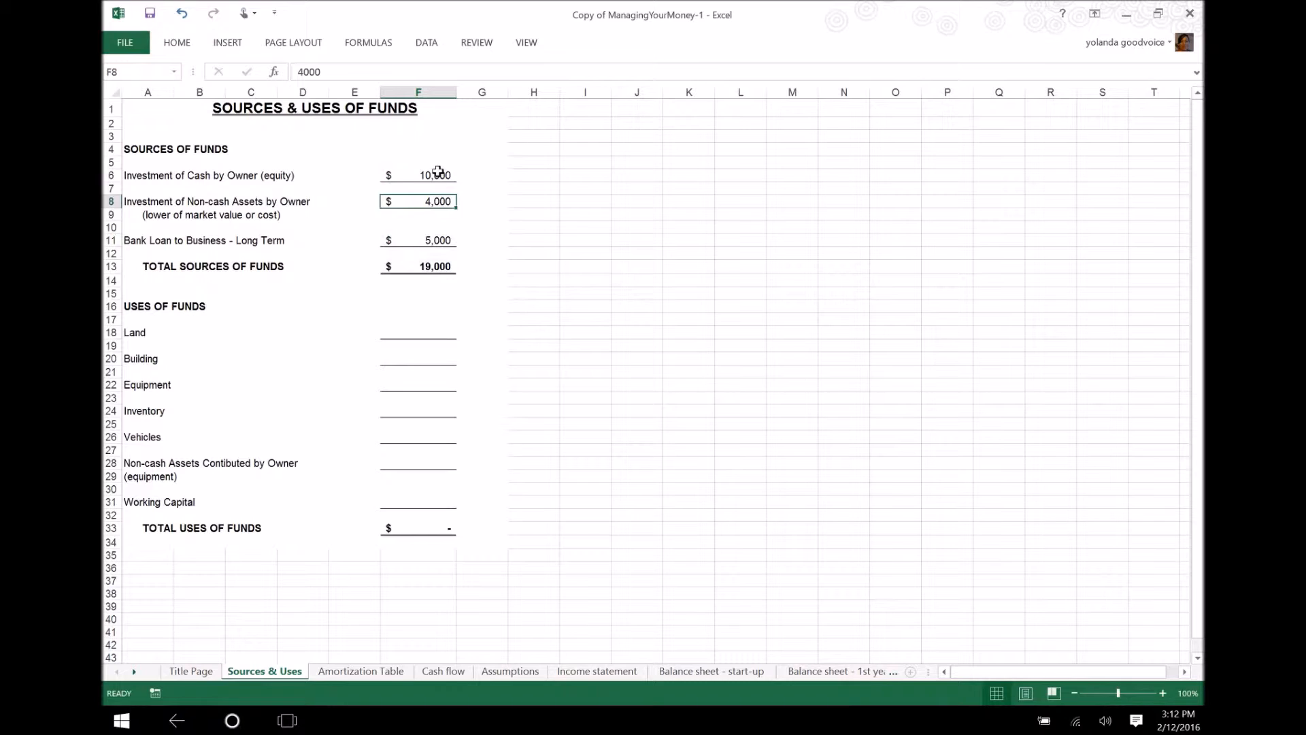
click(438, 174)
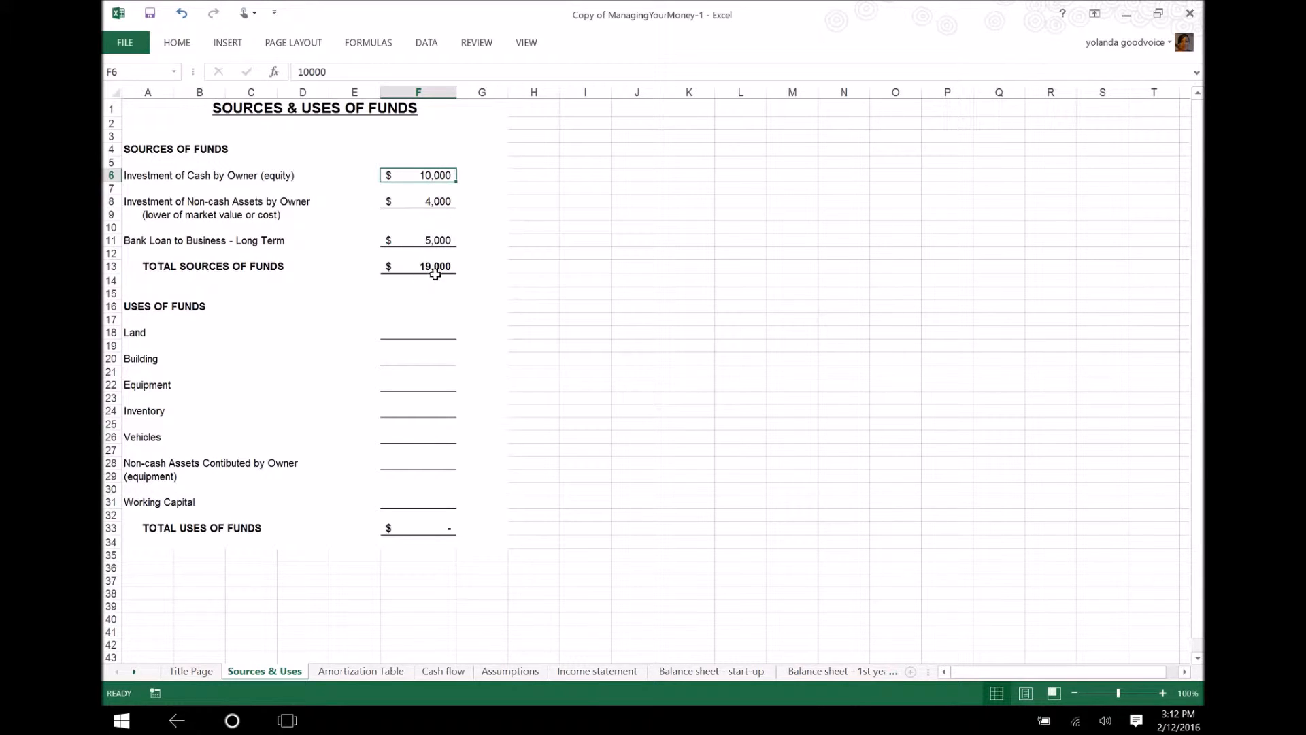
click(440, 263)
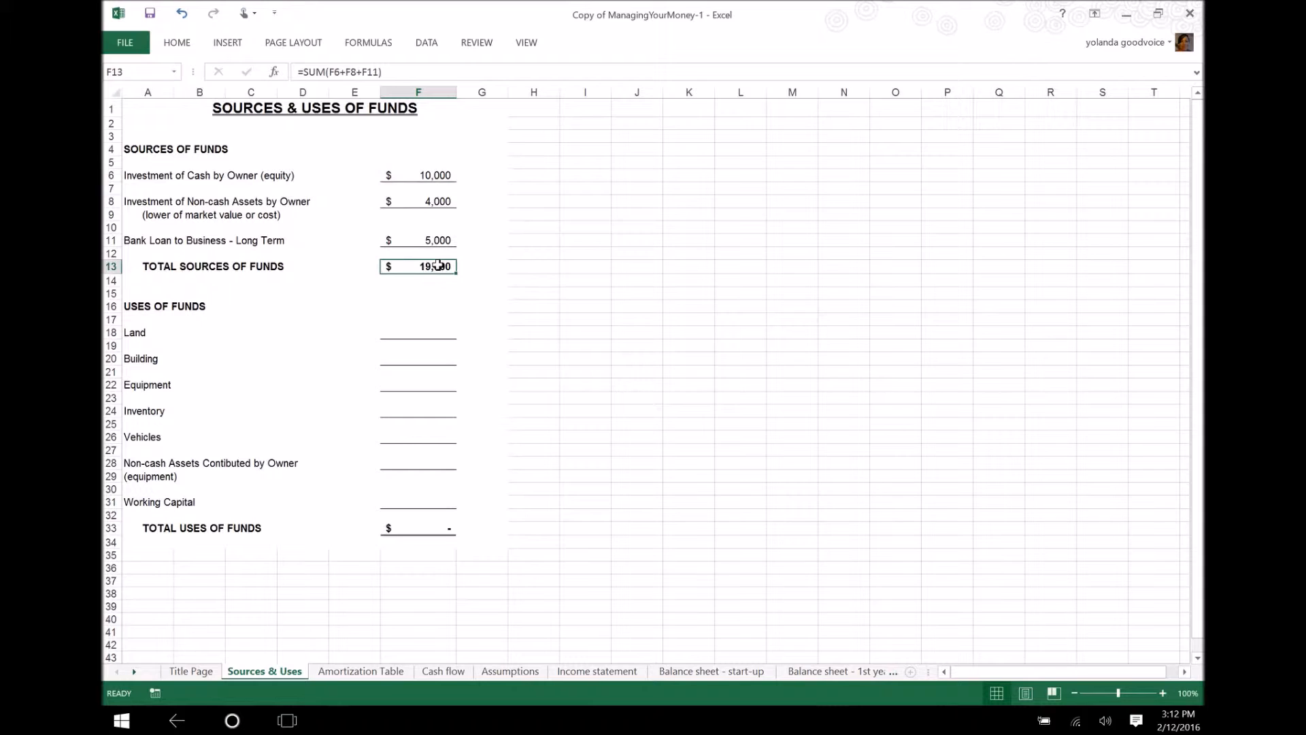
Under uses of funds, enter 4000 for the non-cash assets contributed by the owner
click(442, 334)
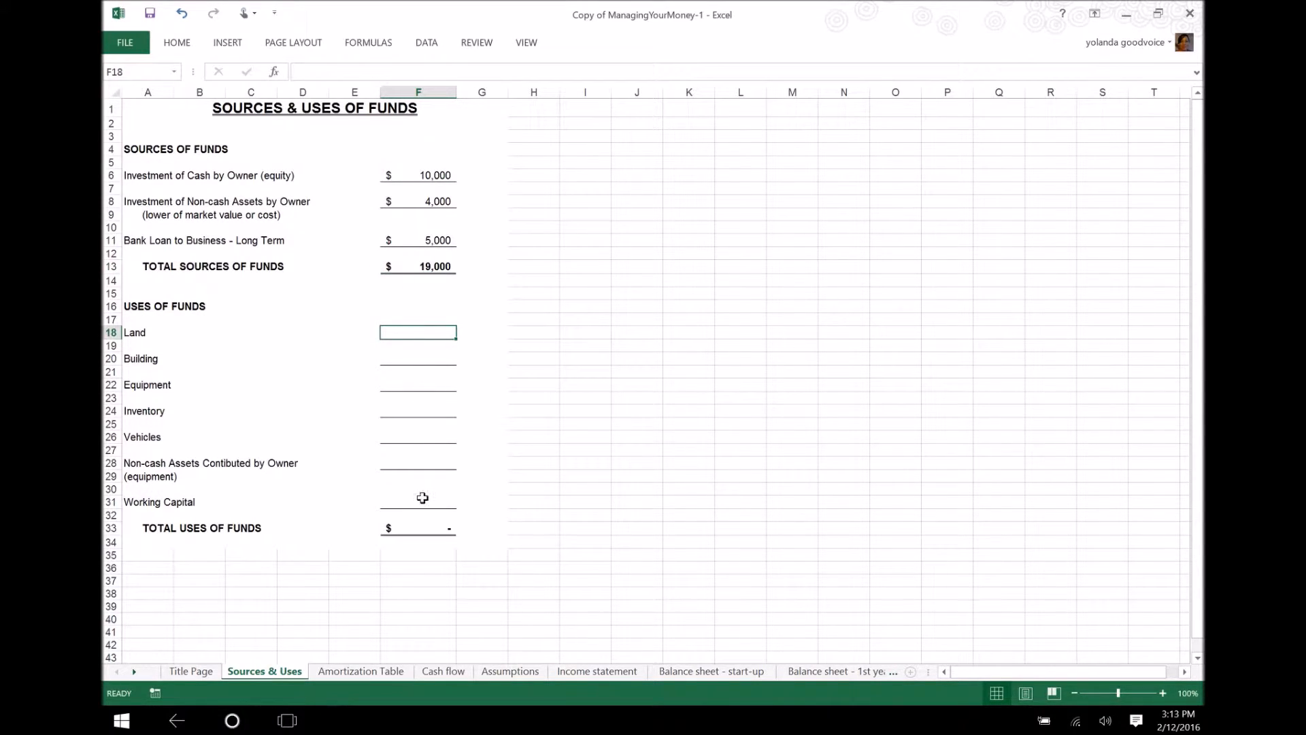
click(437, 462)
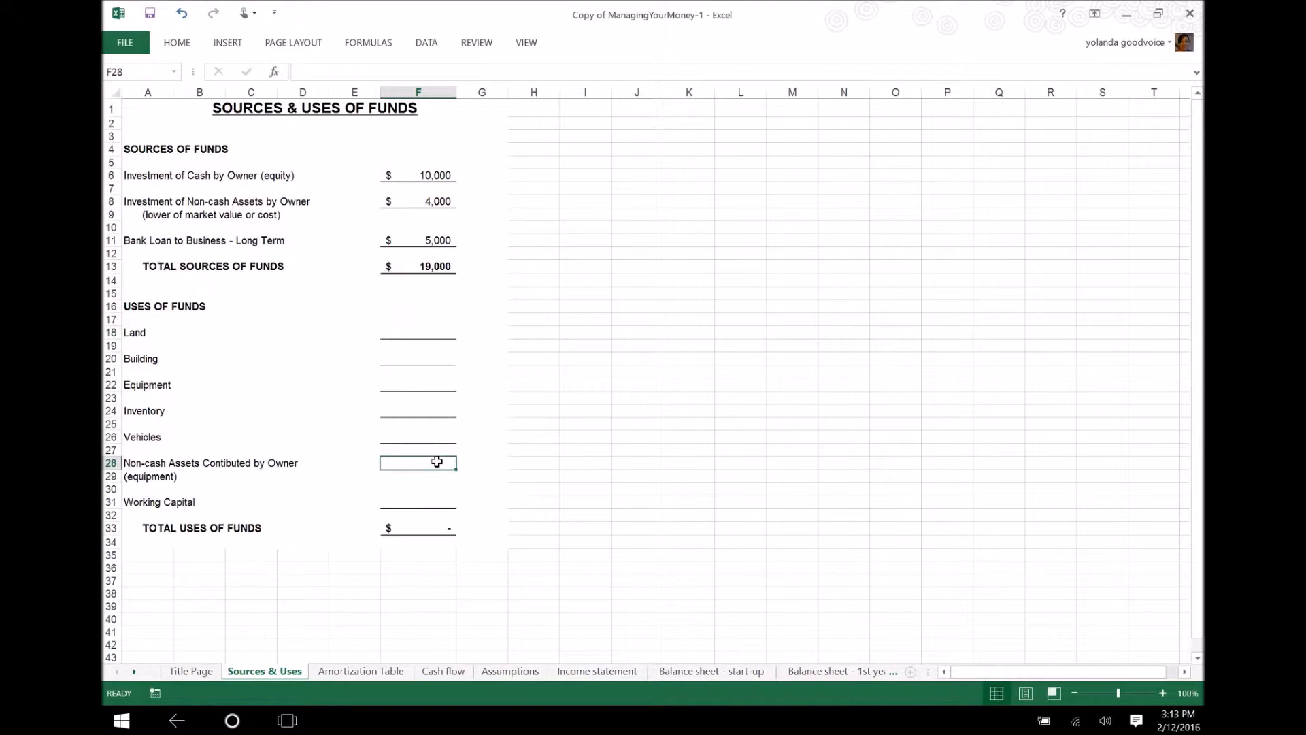
text(5000)
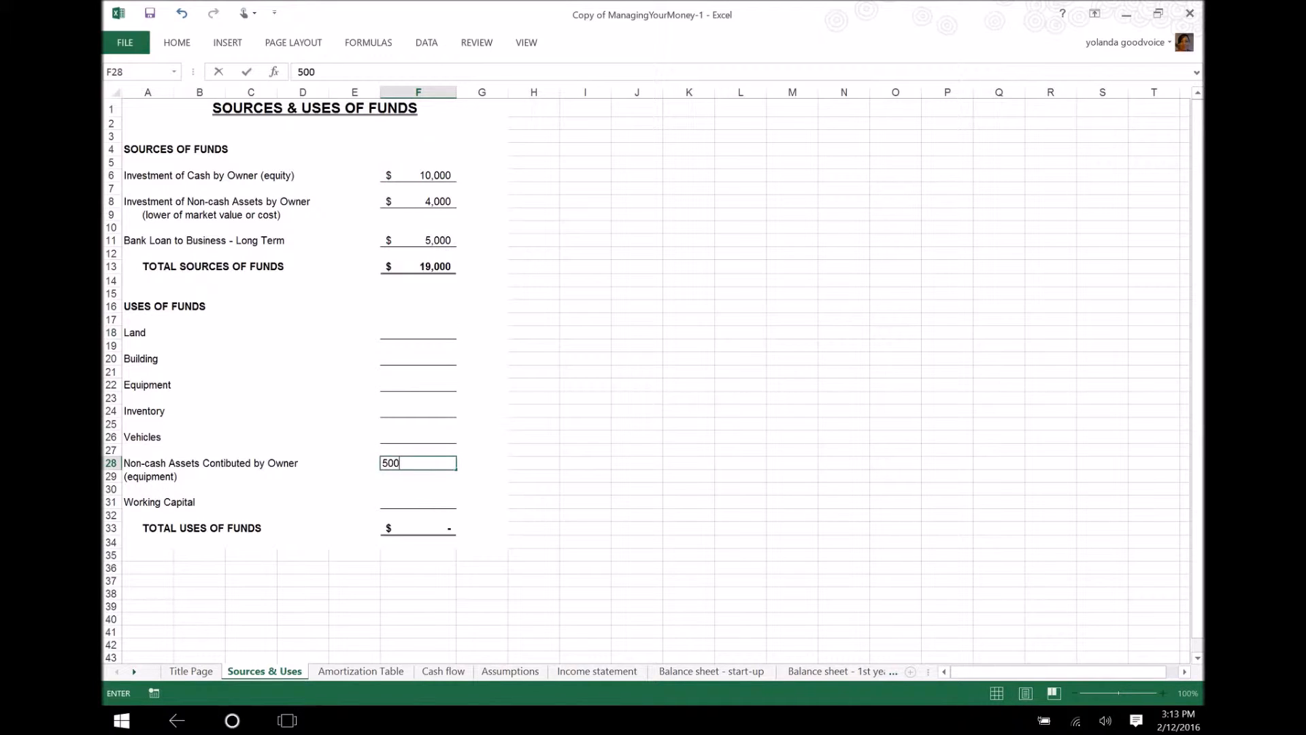
key(BackSpace)
key(BackSpace)
key(BackSpace)
key(BackSpace)
text(4000)
key(Return)
Enter 10000 for Equipment and 5000 for Working Capital under uses of funds
click(432, 504)
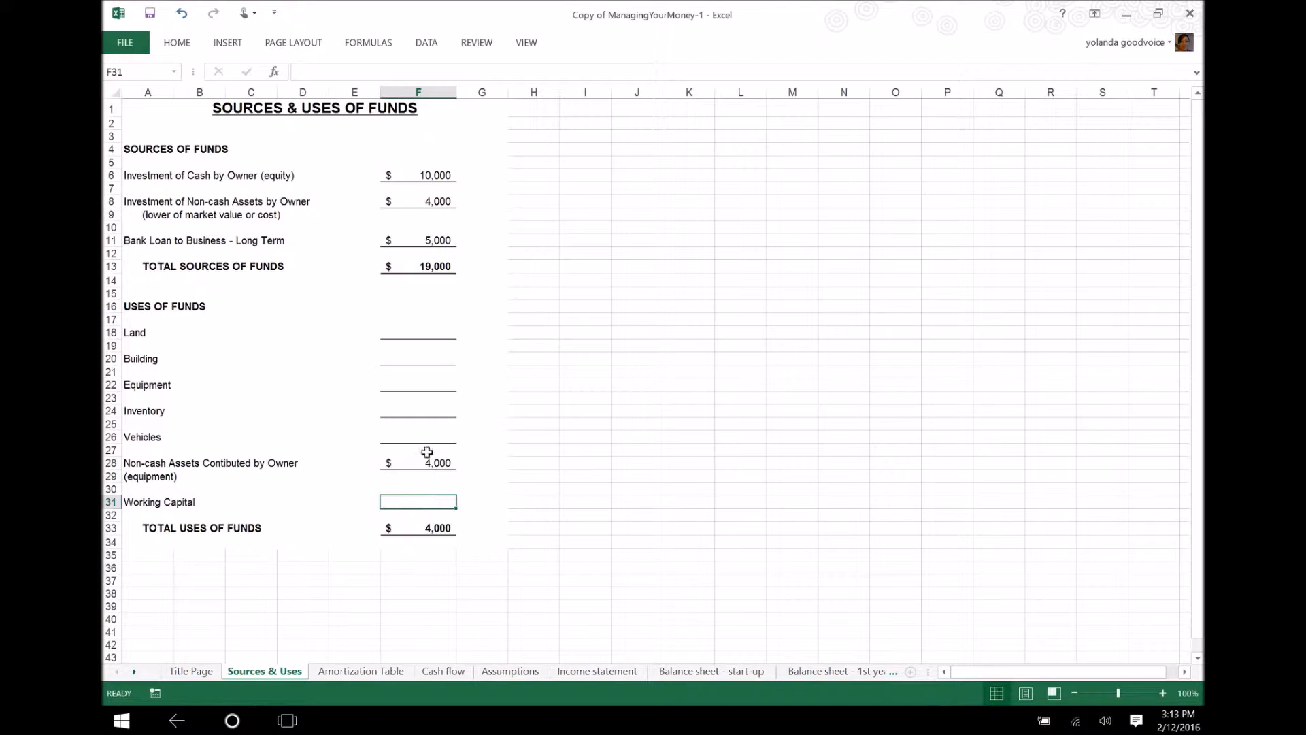
click(429, 386)
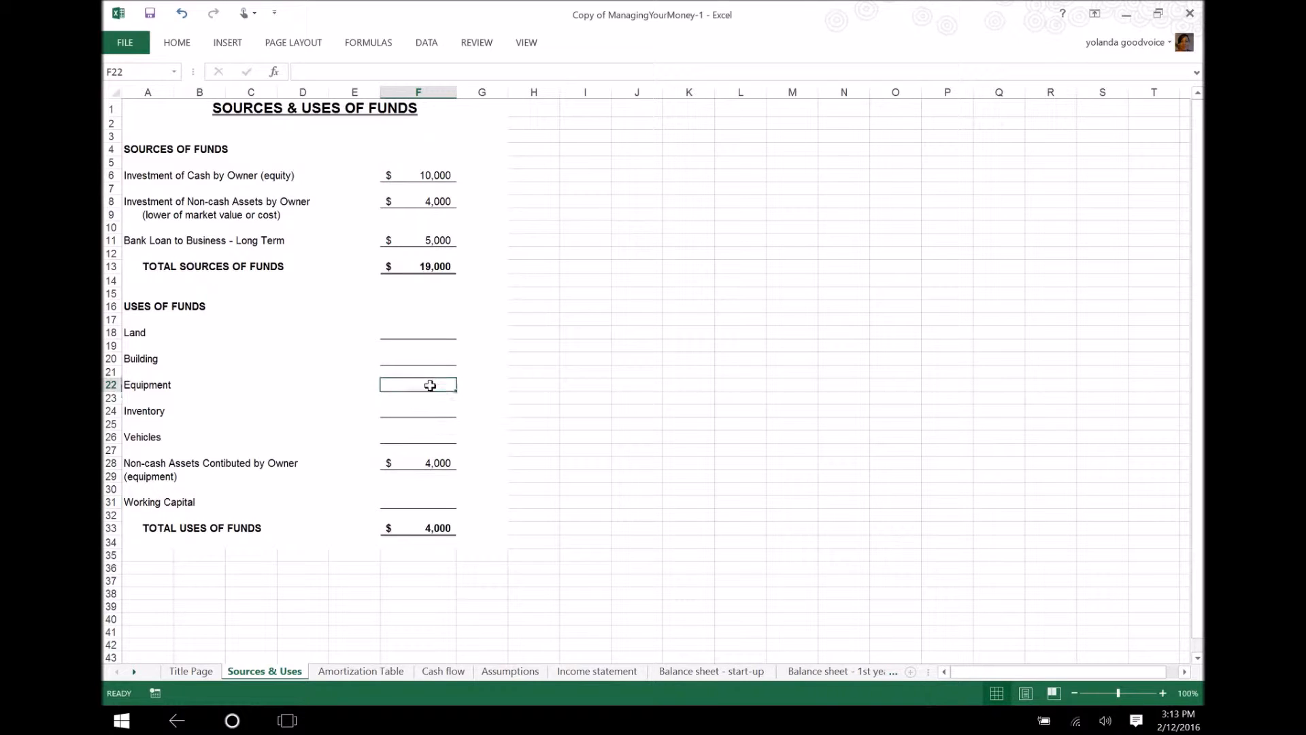
text(1000)
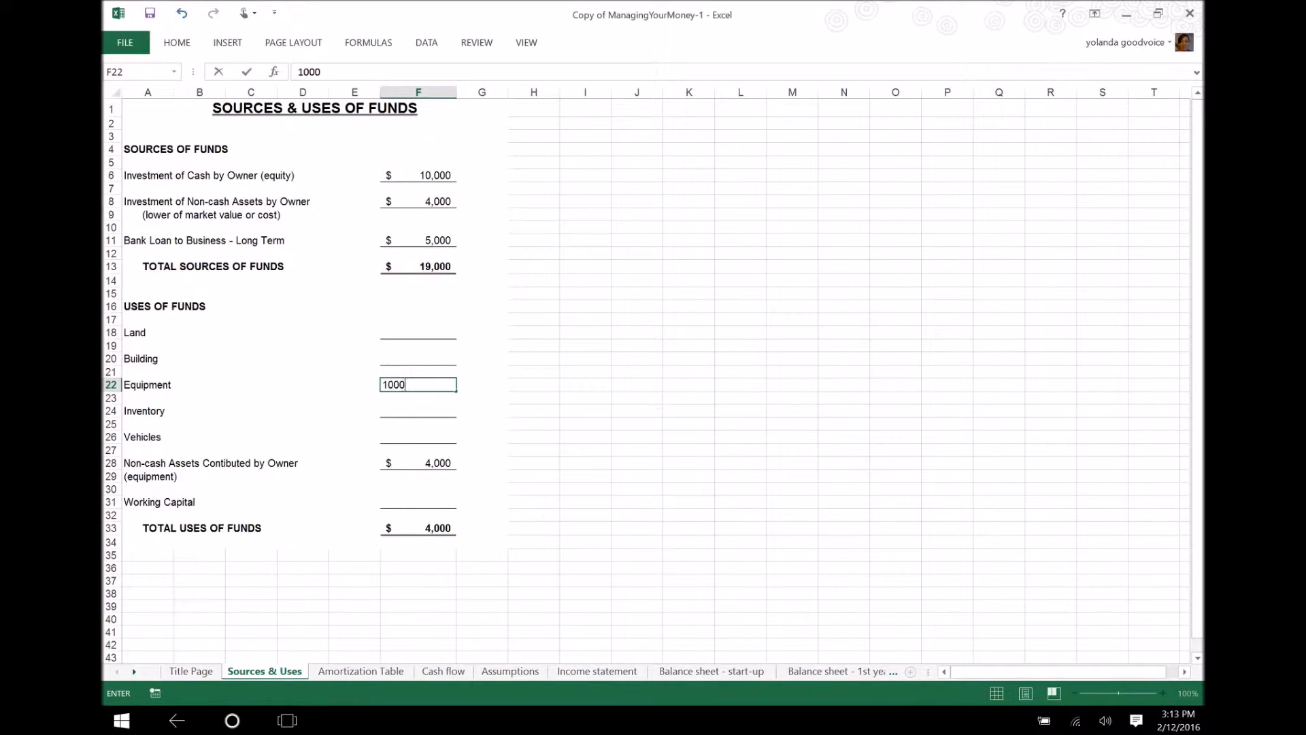
text(0)
key(Return)
click(436, 503)
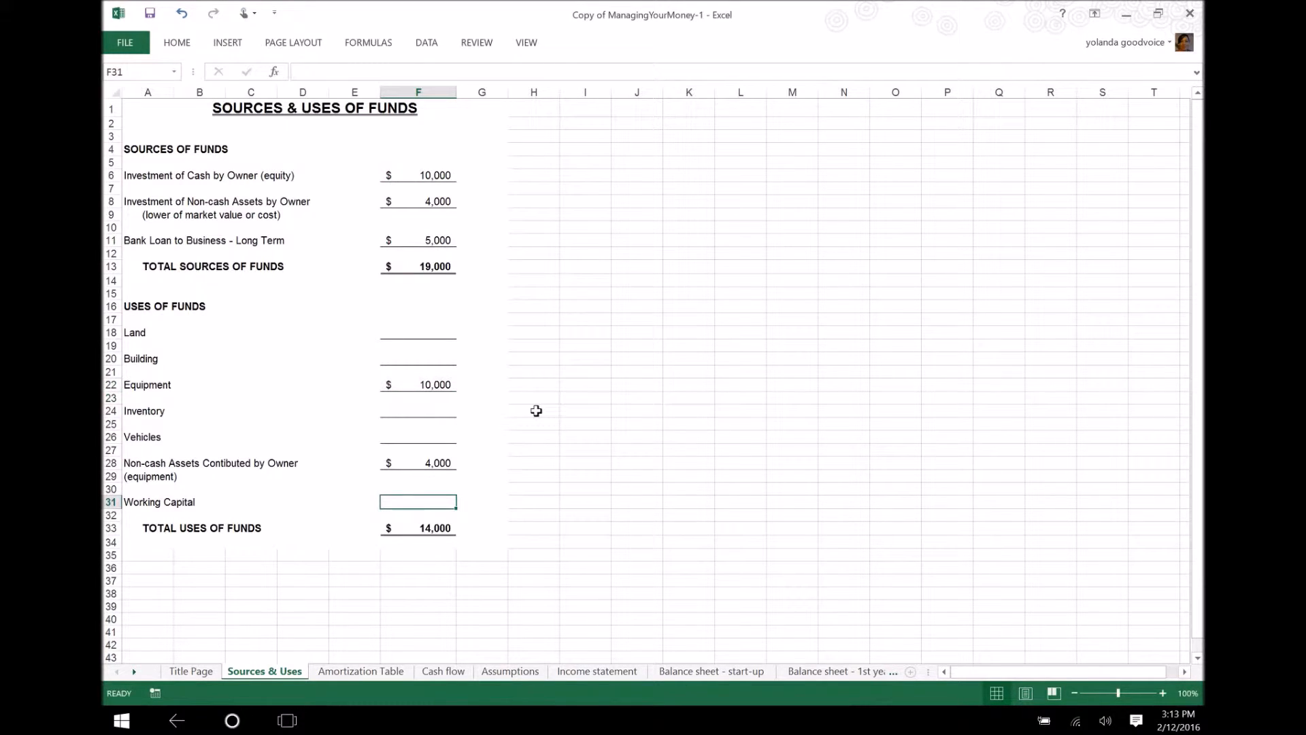
text(5000)
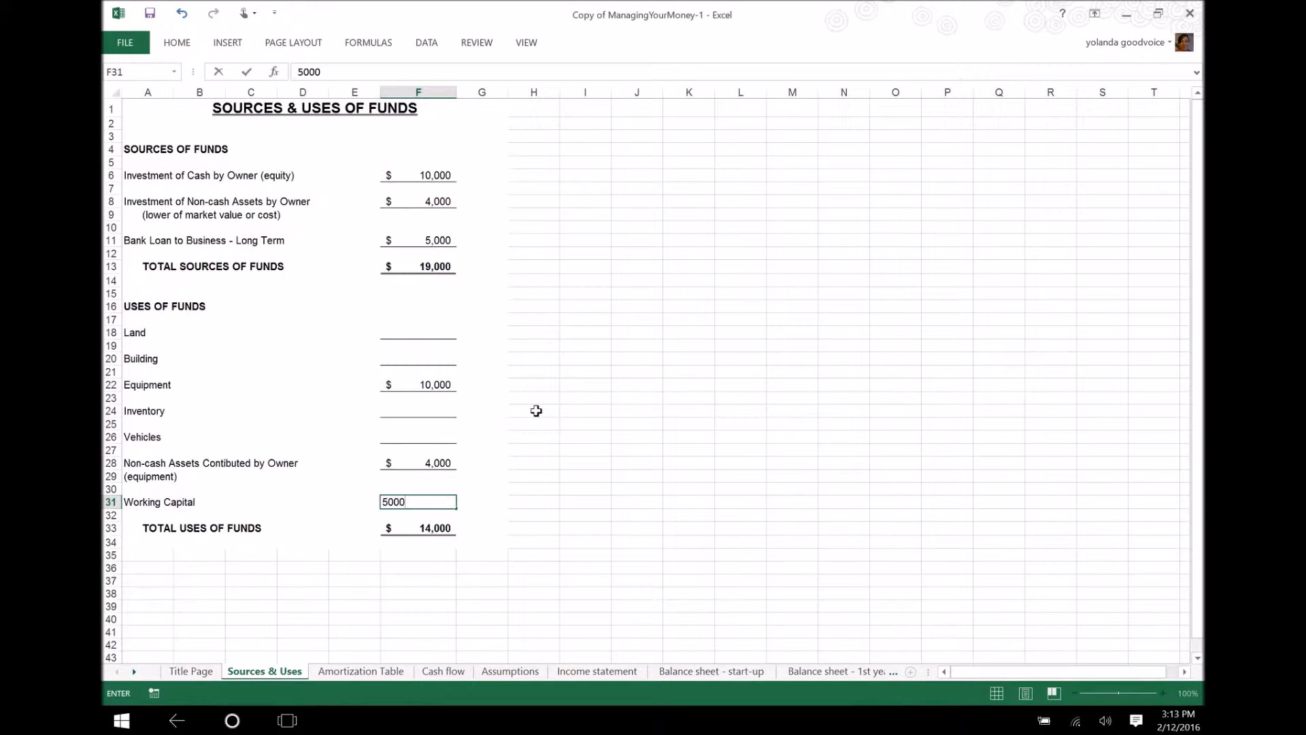
key(Return)
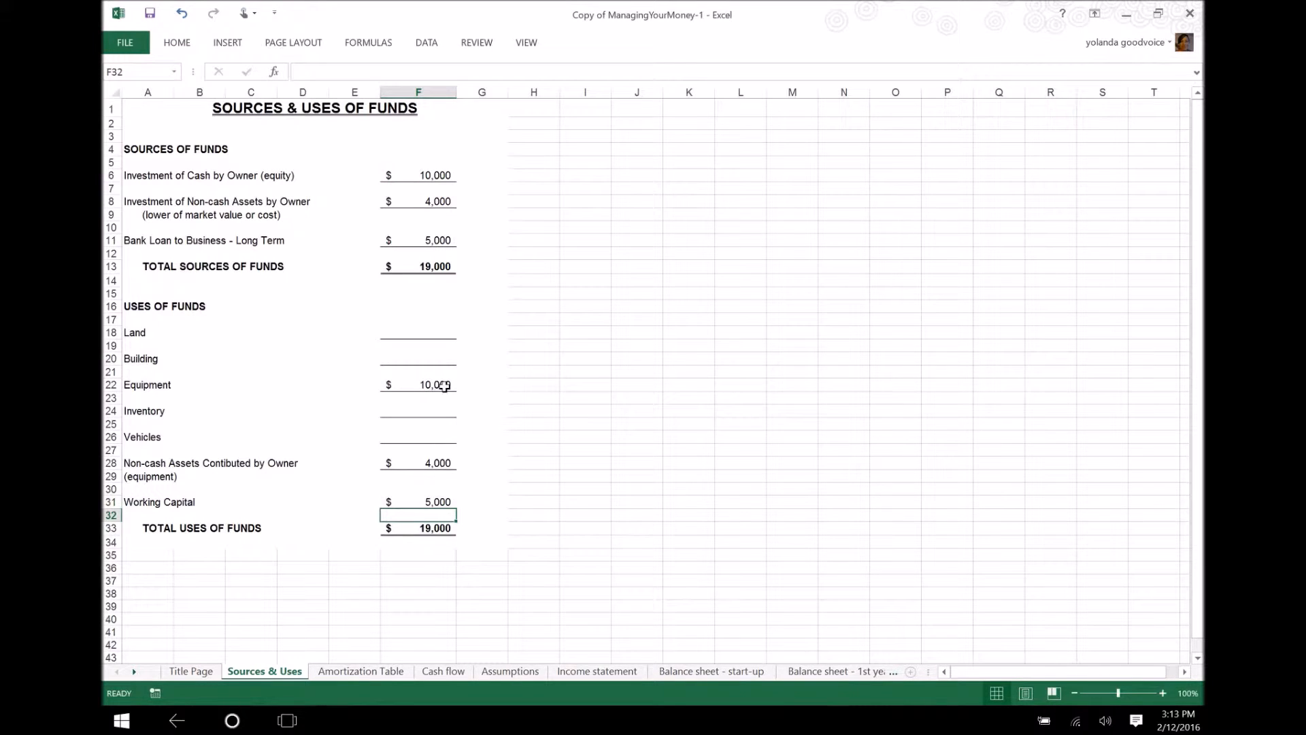
Review the amortization table, the Cash flow sheet's pre-start-up and Month 1 figures, and the projected income statement
click(382, 671)
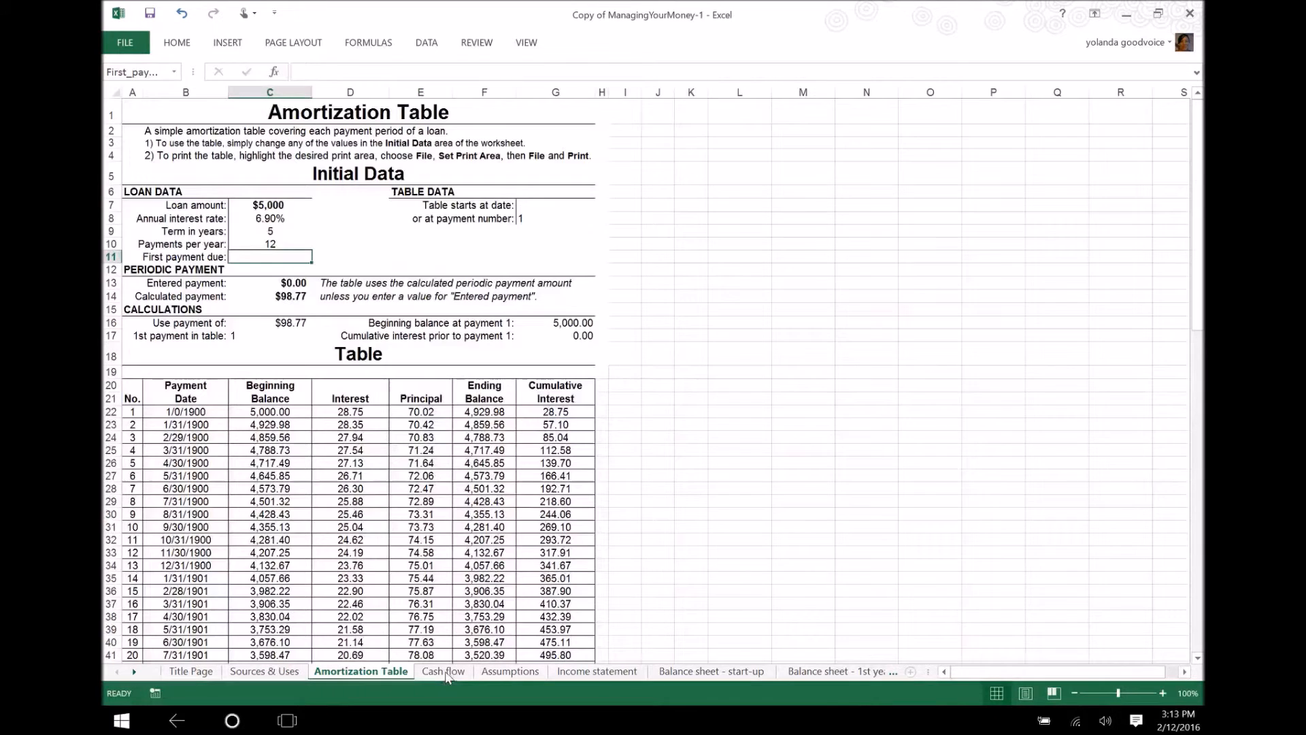
click(447, 671)
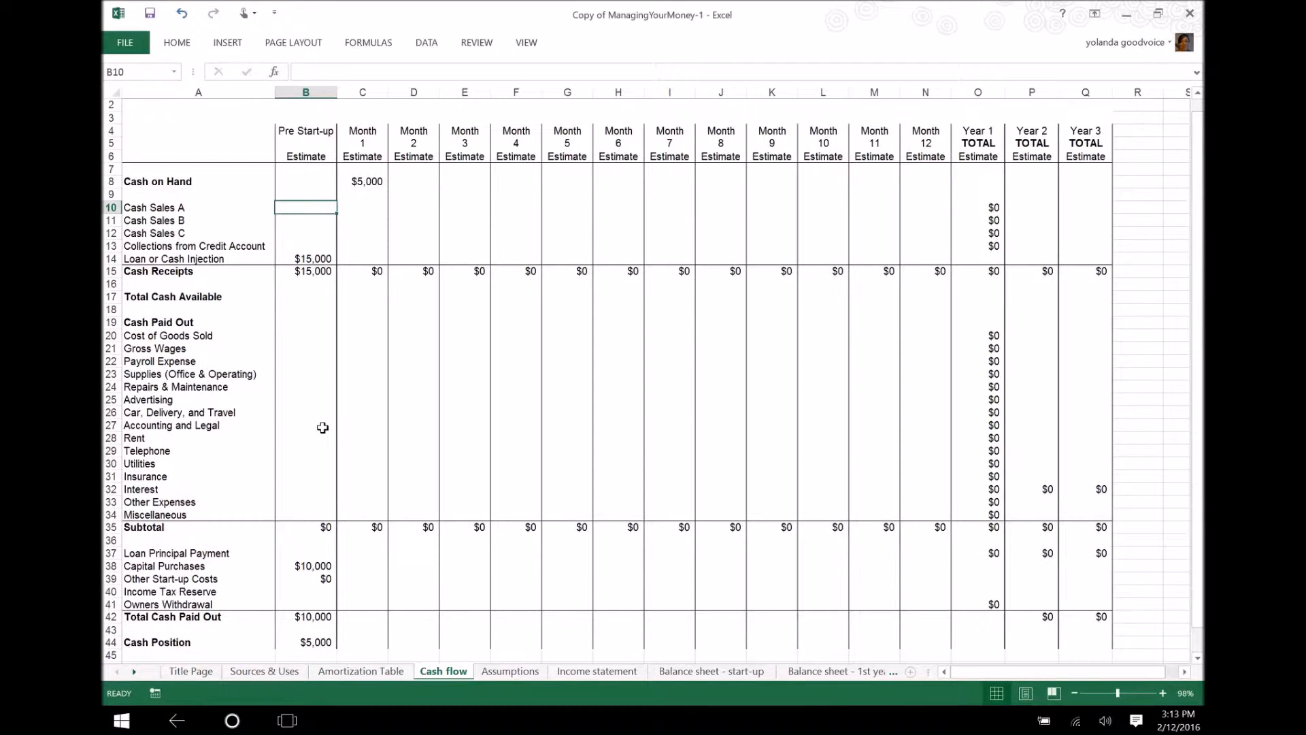
scroll(322, 427, down, 1)
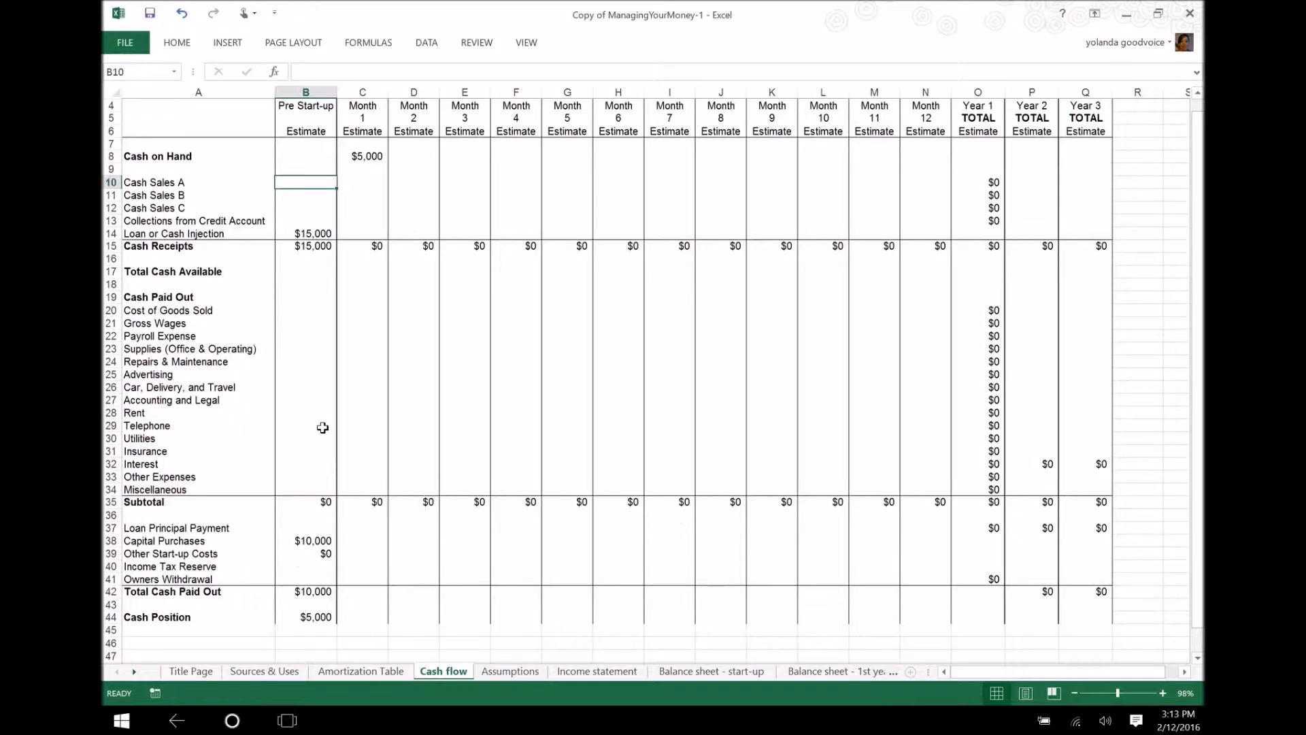
scroll(323, 427, down, 1)
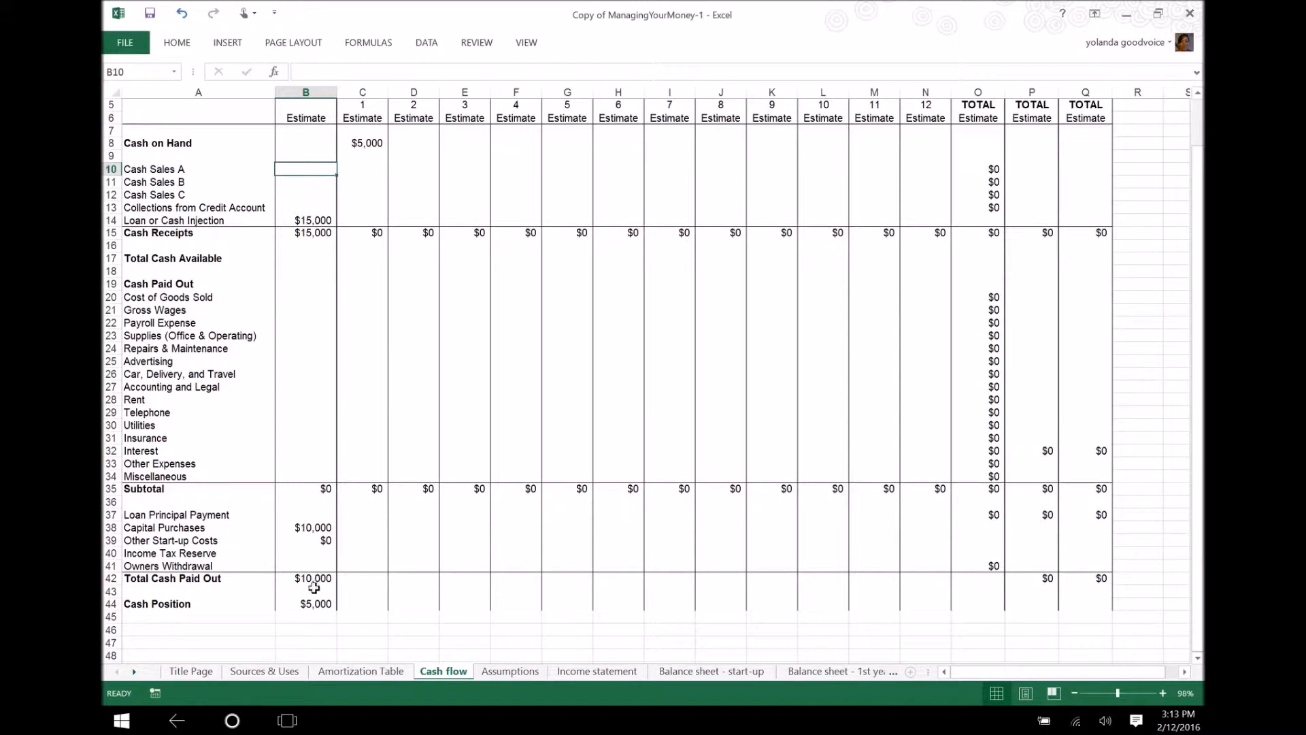
click(363, 166)
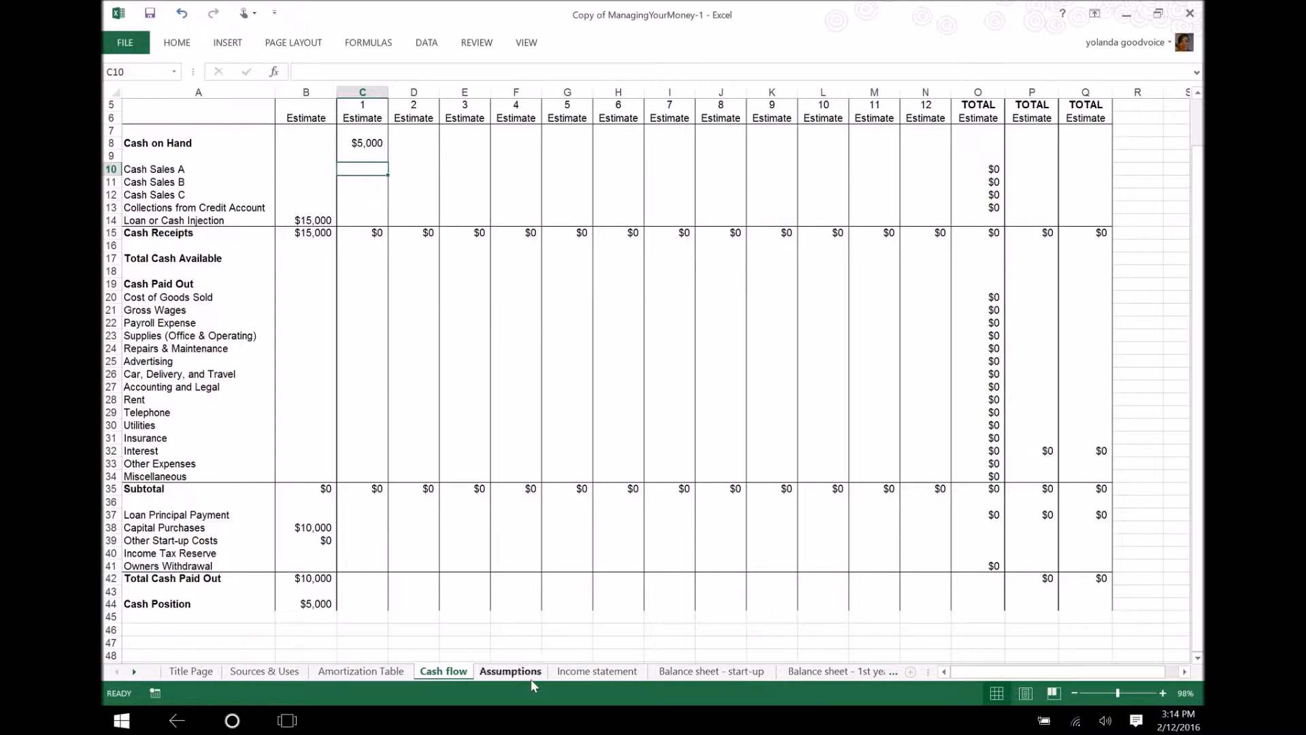
click(580, 672)
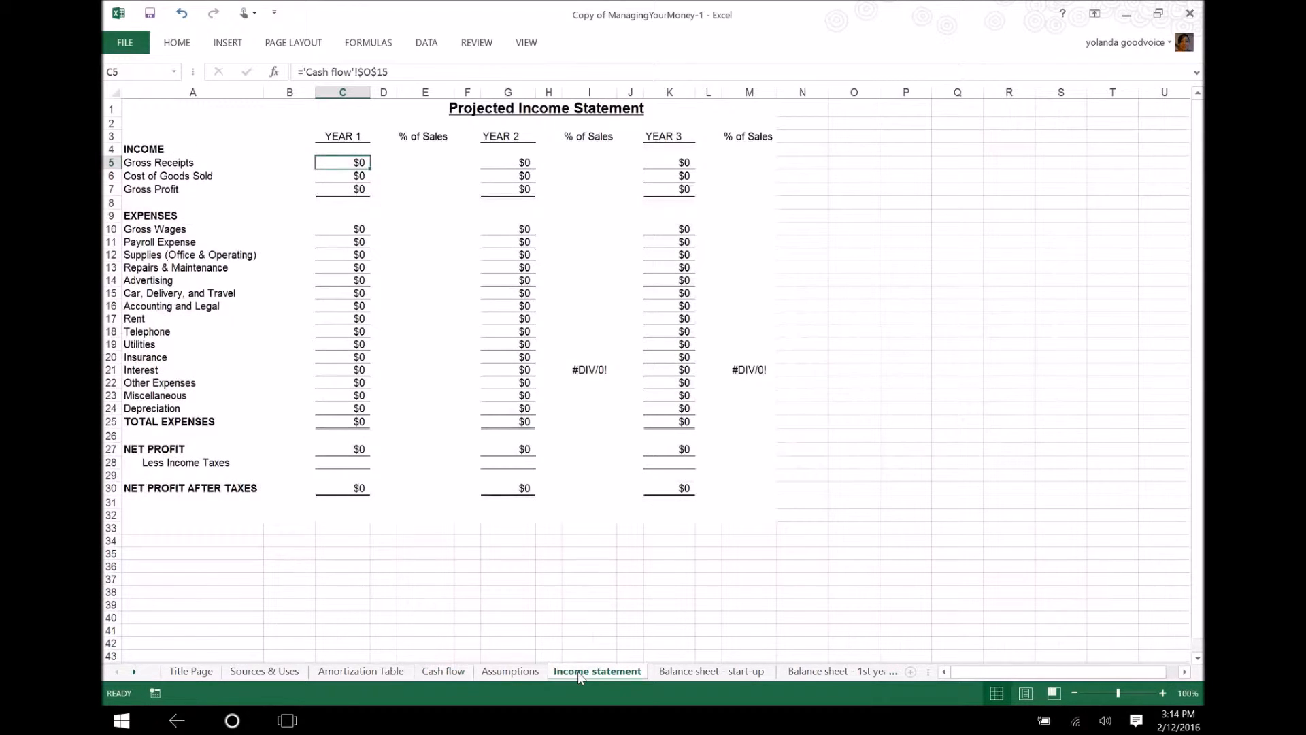
On the Cash flow sheet, enter the formula =14*20*7*4 for Month 1 of Cash Sales A
click(444, 672)
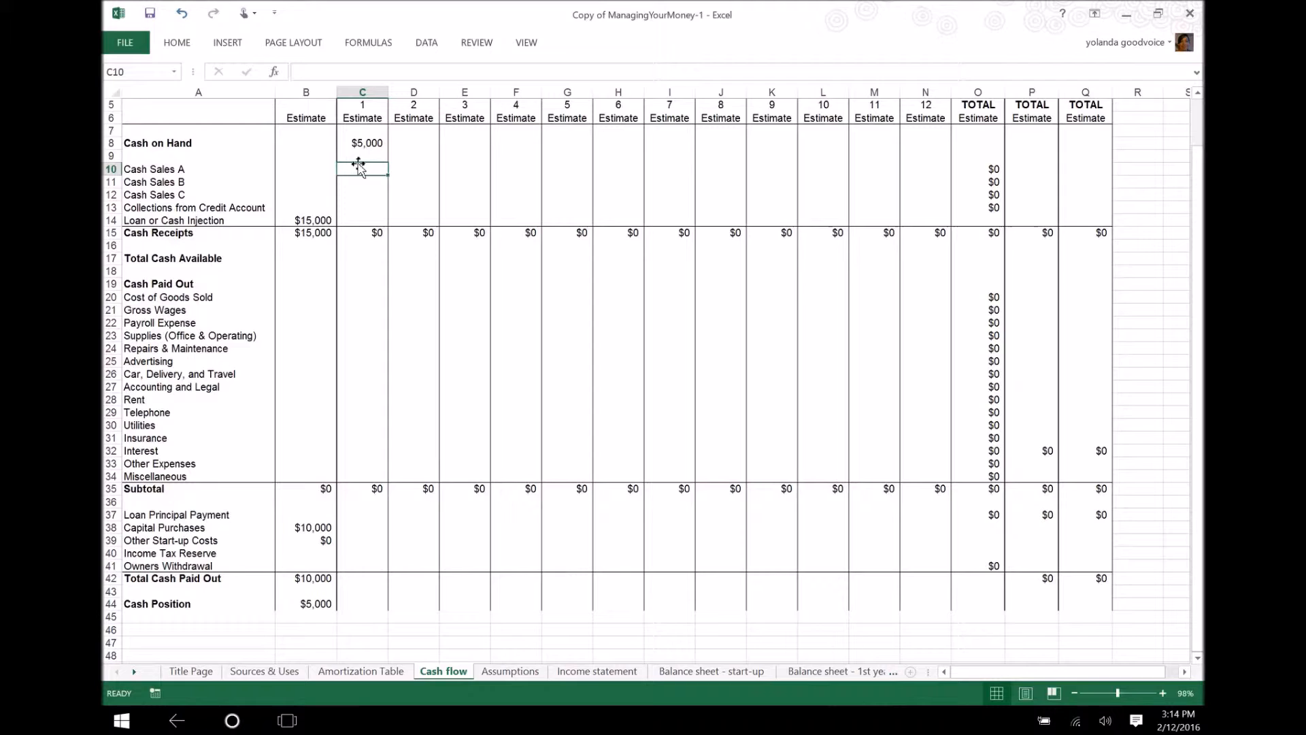
text(=)
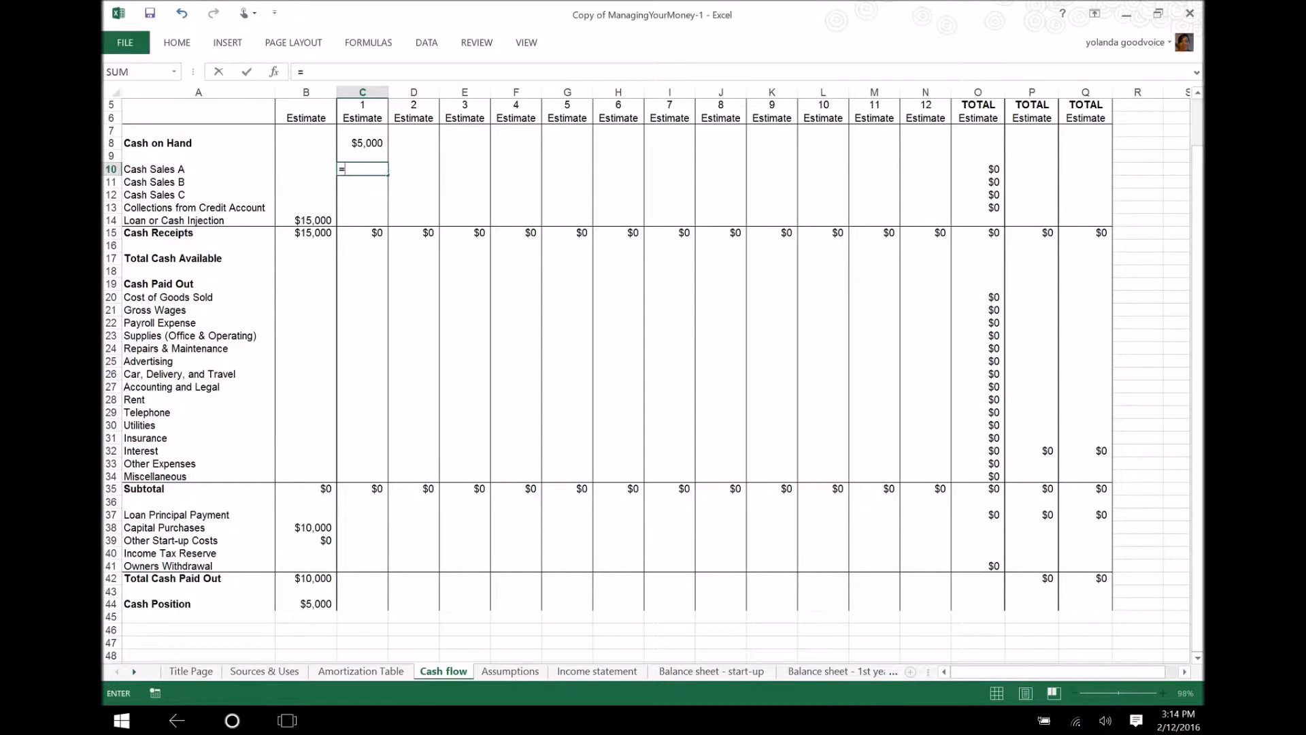
text(14)
text(*20&)
key(BackSpace)
text(*7$)
key(BackSpace)
text(*4)
key(Return)
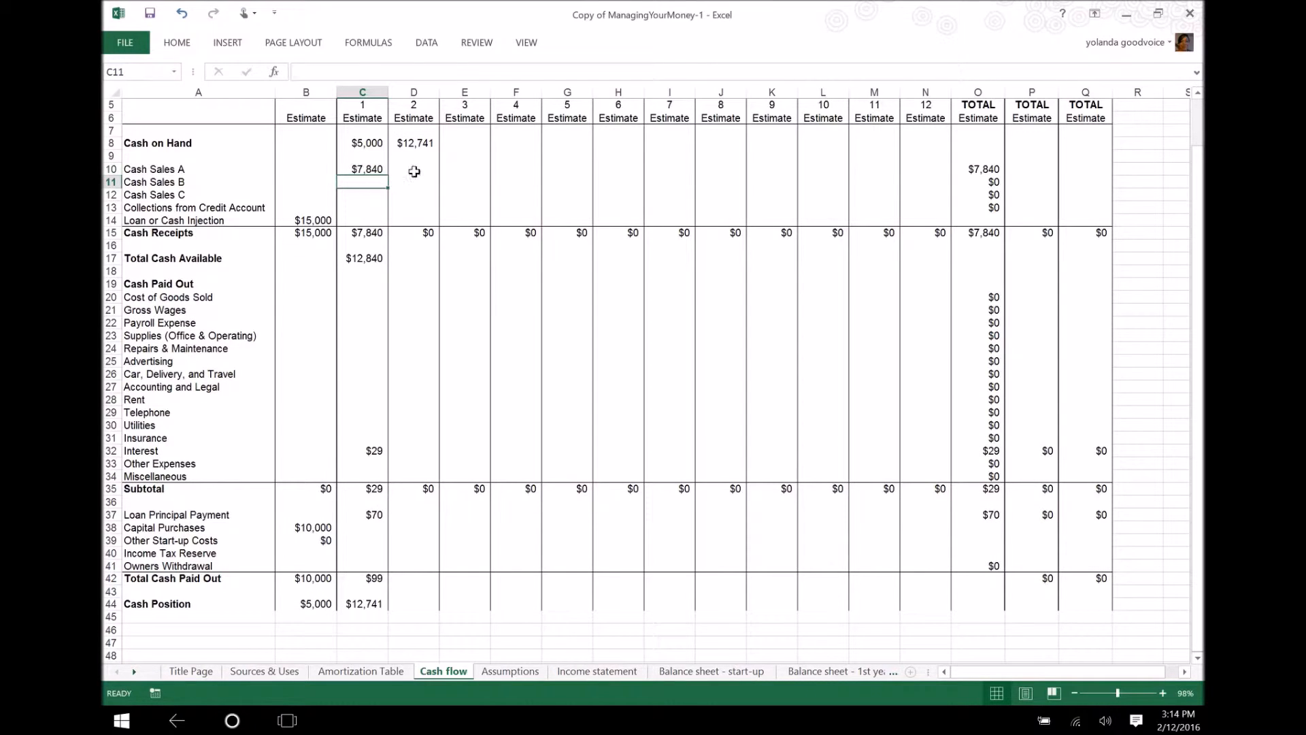
Relabel Cash Sales A as pies and Cash Sales B as muffins
click(167, 170)
text(pies)
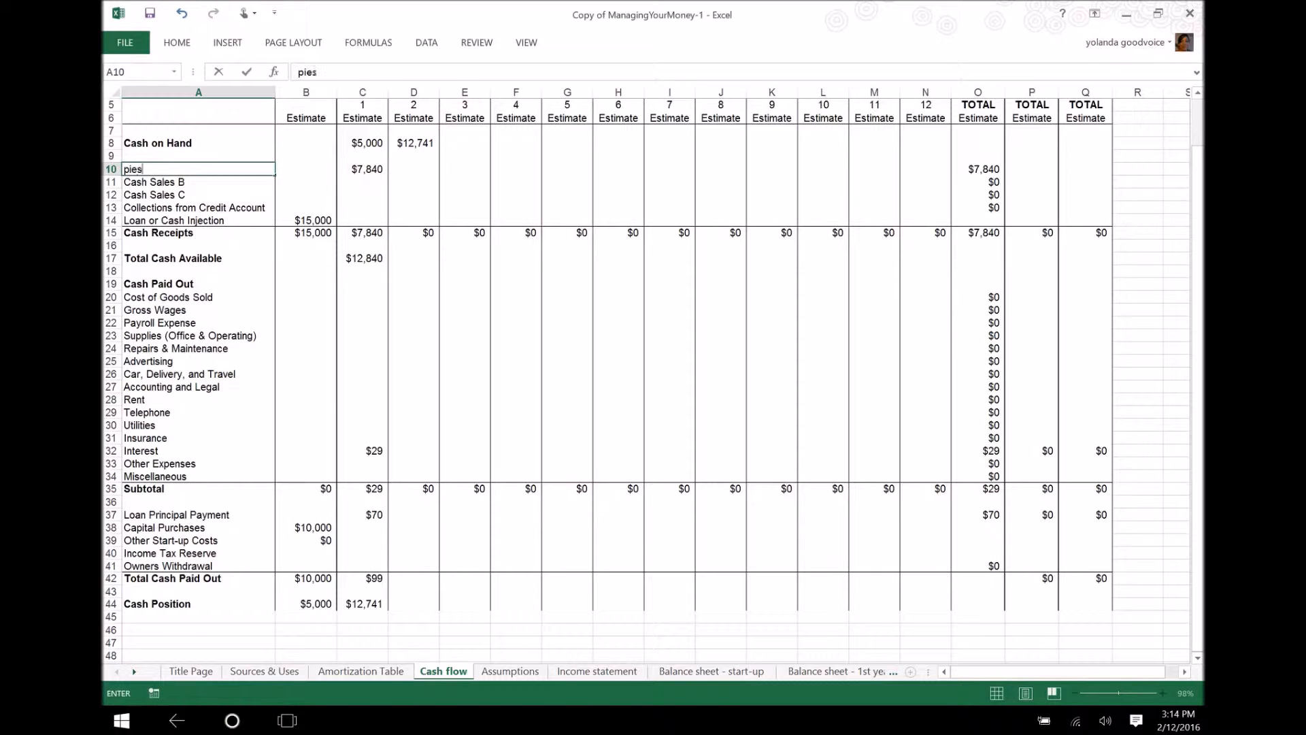
key(Return)
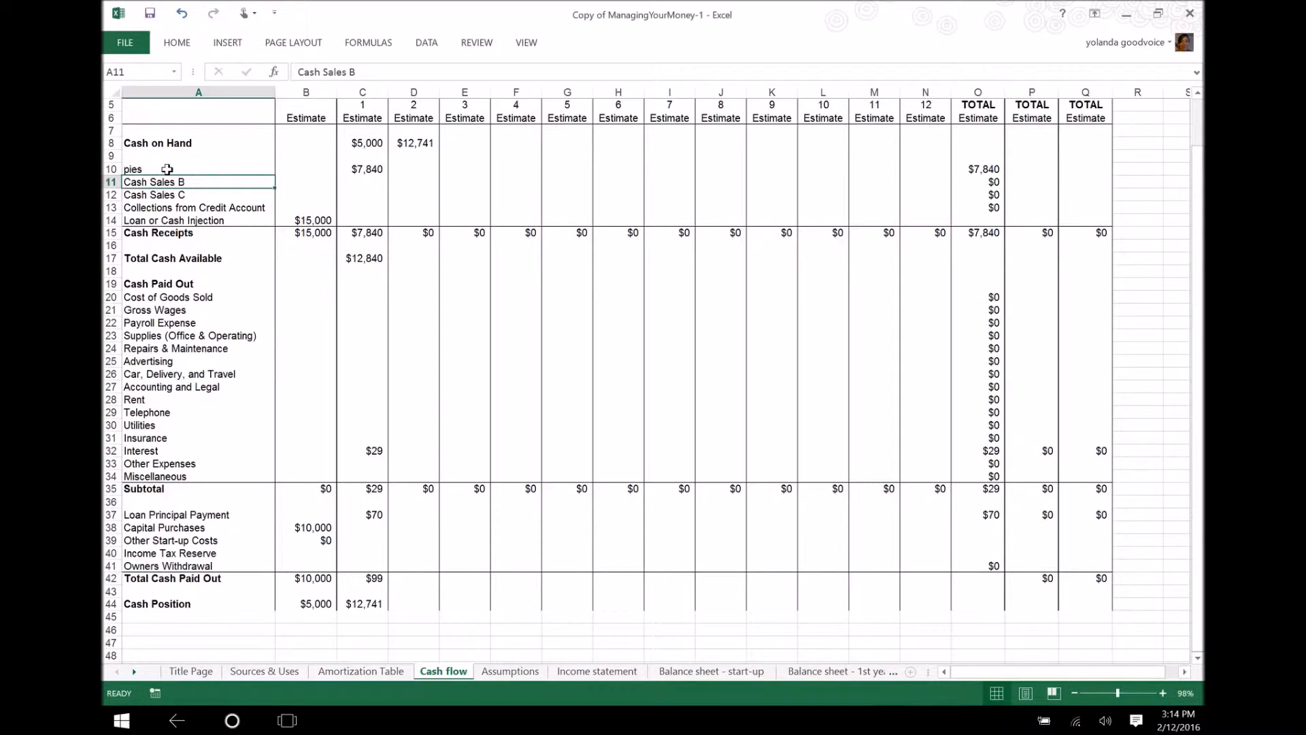
text(muffion)
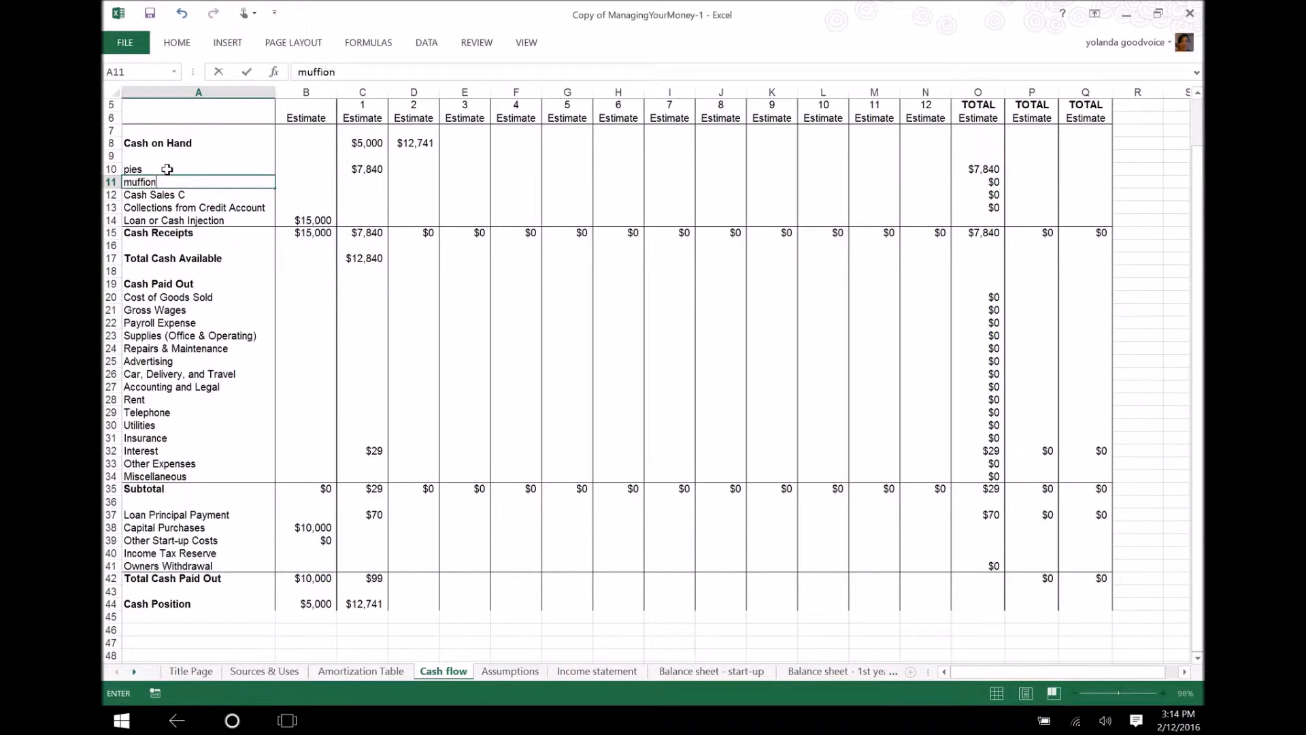
key(BackSpace)
key(BackSpace)
text(ns)
key(Tab)
Enter the formula =2*50*7*4 as the Month 1 estimate for muffins
key(Tab)
key(Tab)
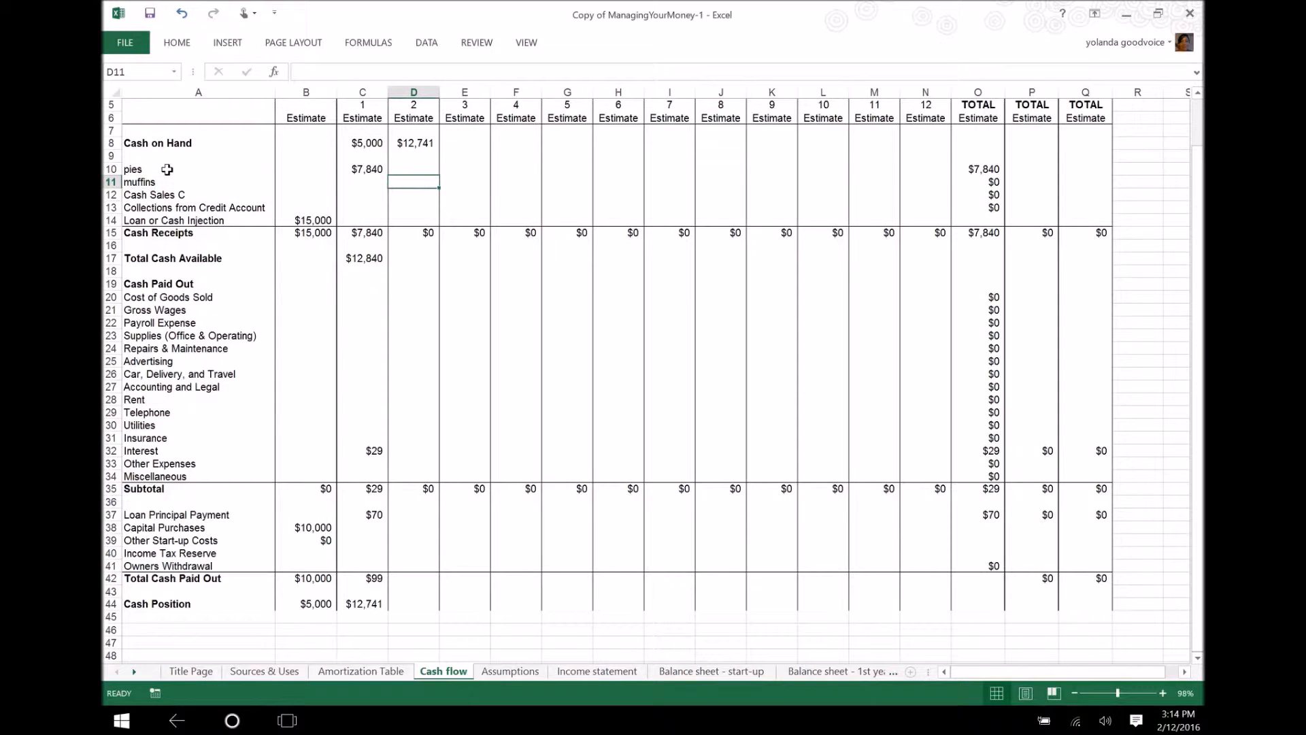
key(Left)
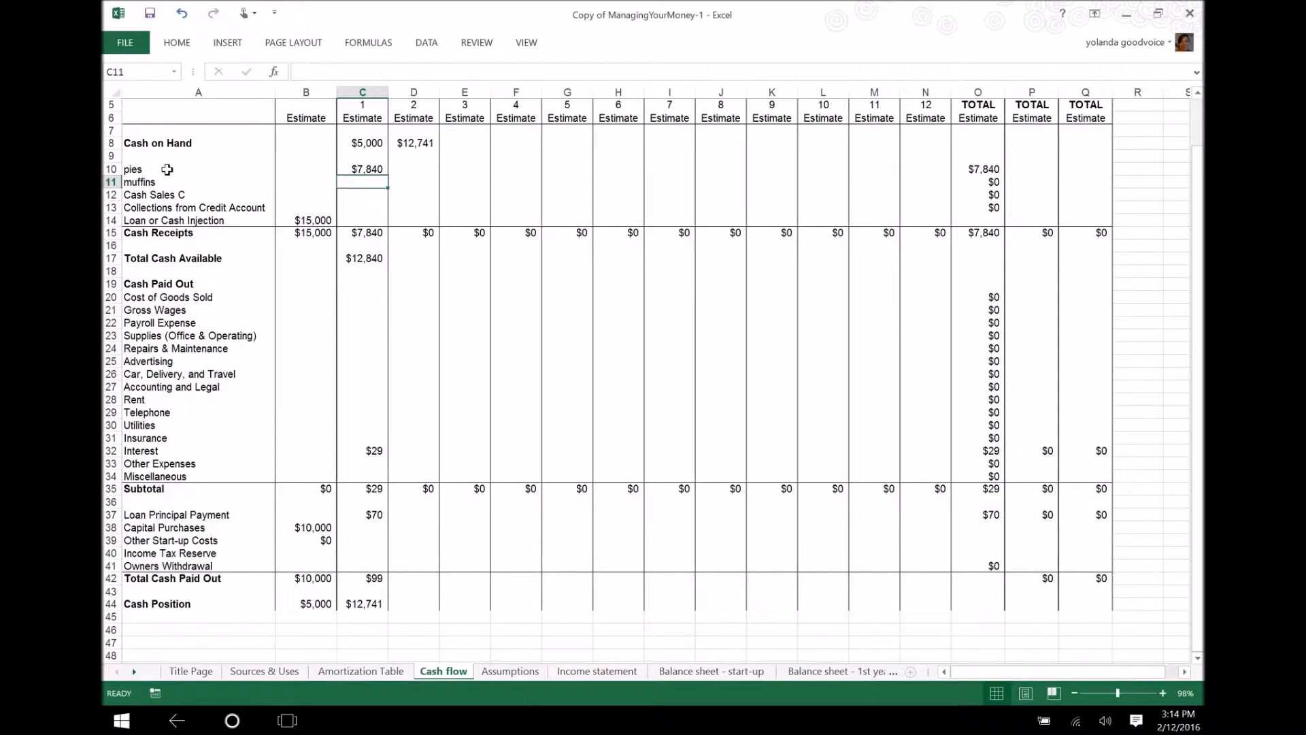
text(+)
text(=)
key(BackSpace)
key(BackSpace)
text(=)
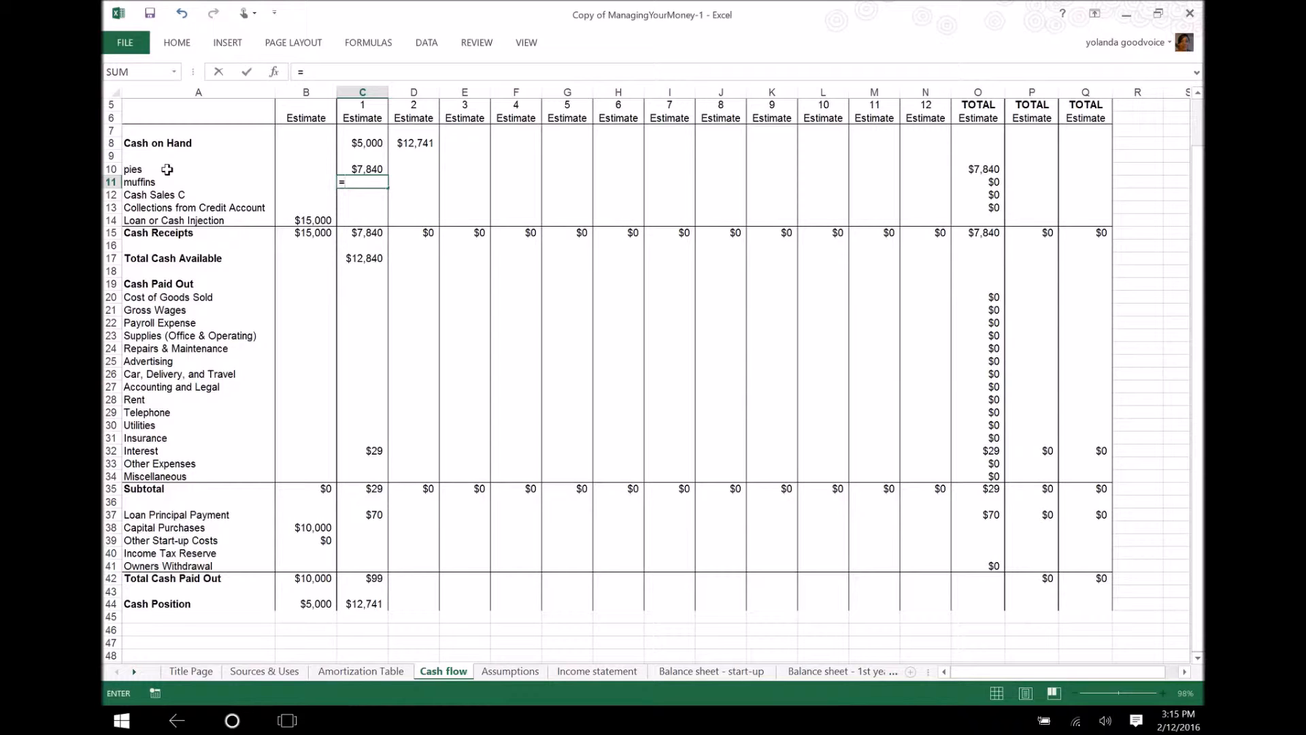
text($2)
key(BackSpace)
key(BackSpace)
text(2*50*&)
key(BackSpace)
text(7*4)
key(Return)
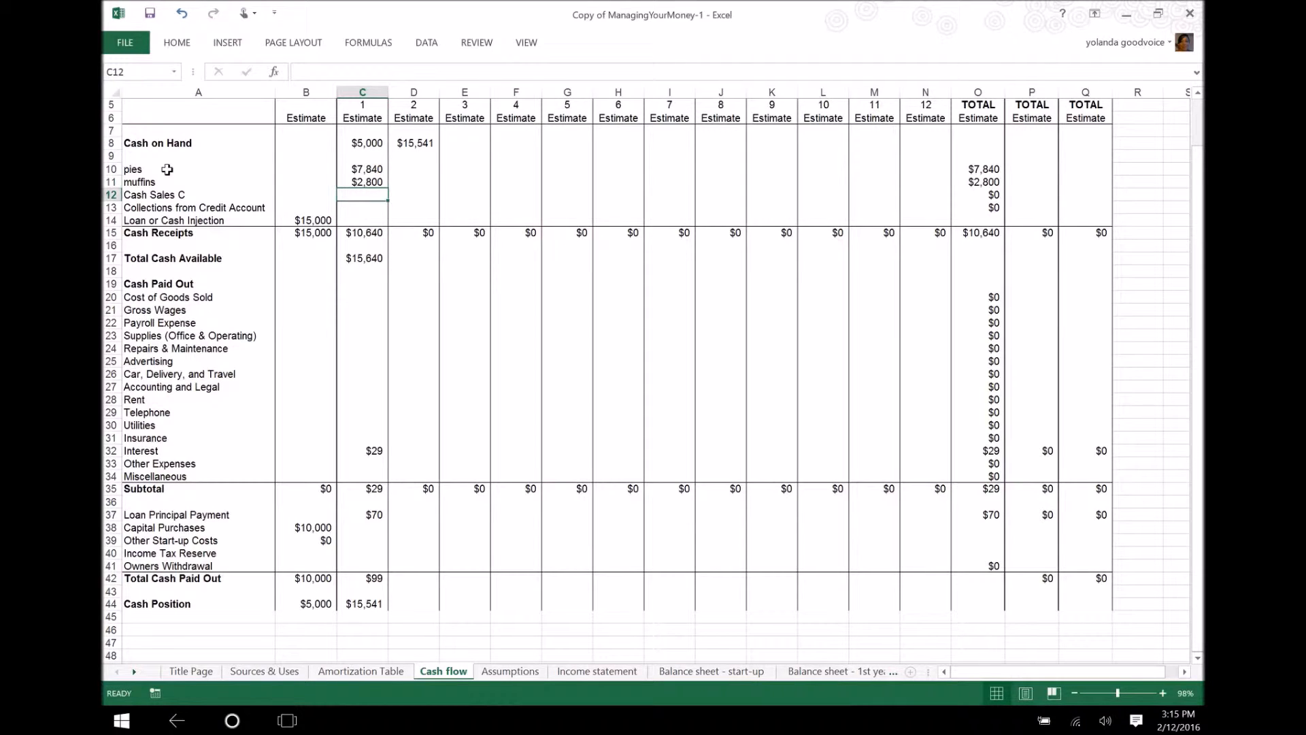
Copy the Month 1 pies formula into the Pre Start-up estimate and change it to =14*10*7*4
click(315, 171)
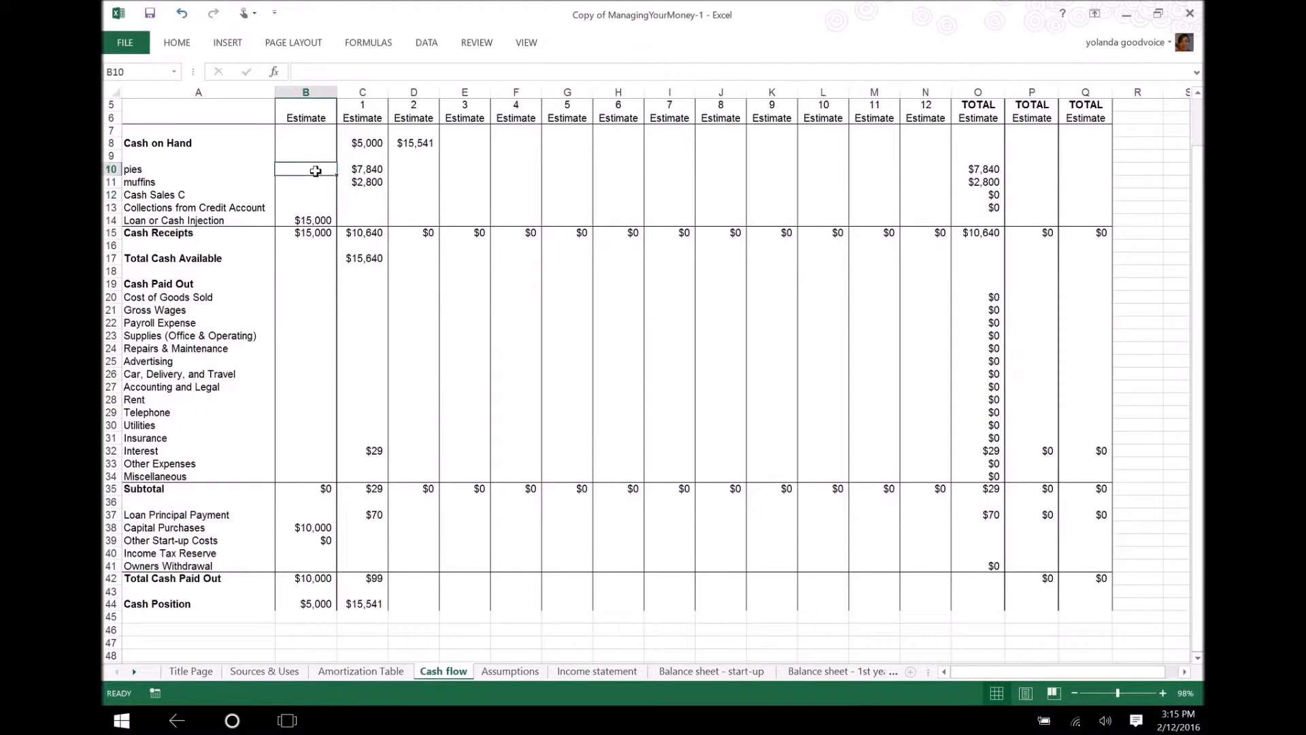
click(377, 169)
key(ctrl+c)
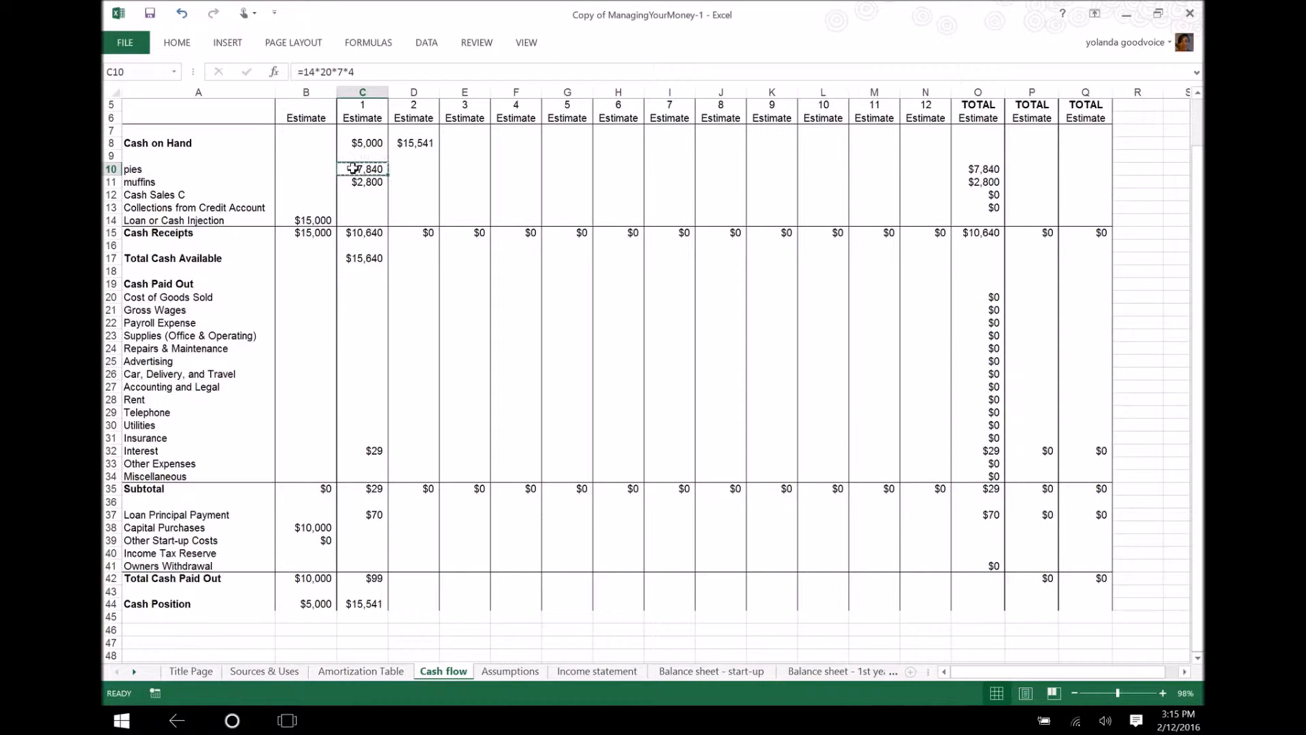
key(Left)
key(ctrl+v)
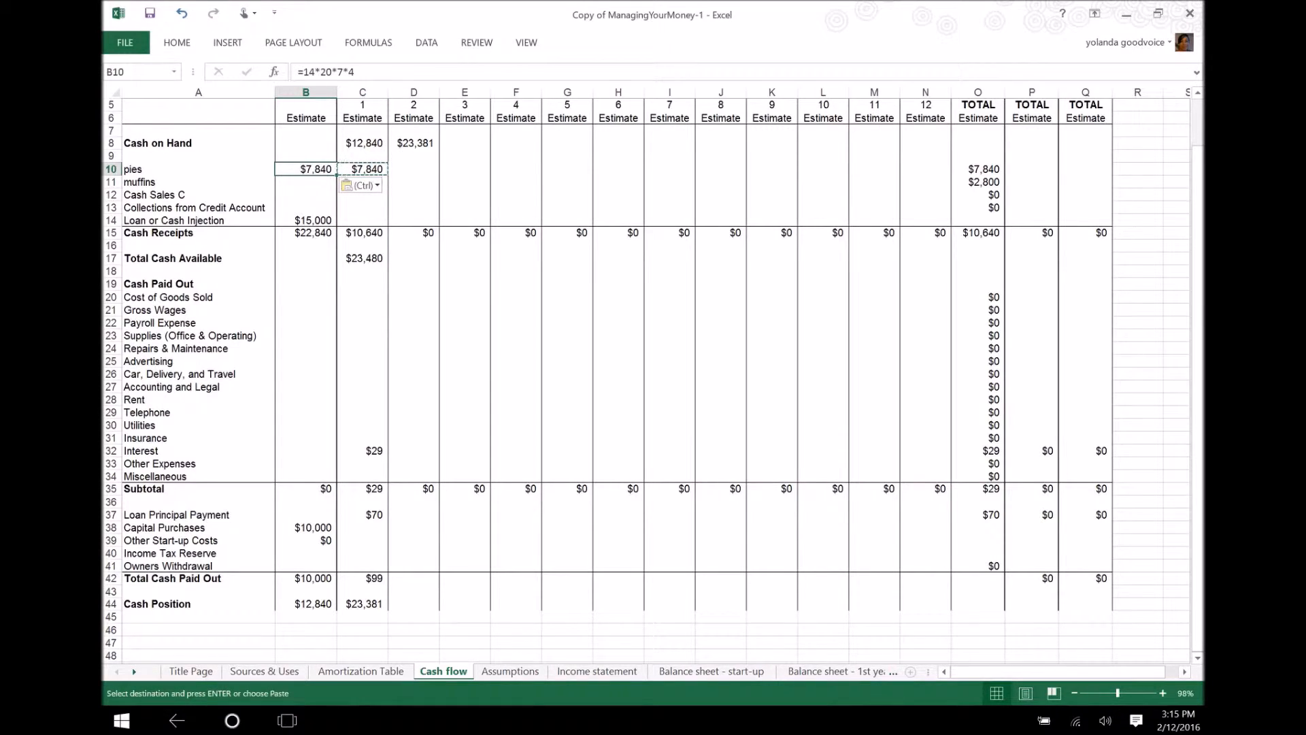
click(324, 71)
key(BackSpace)
text(1)
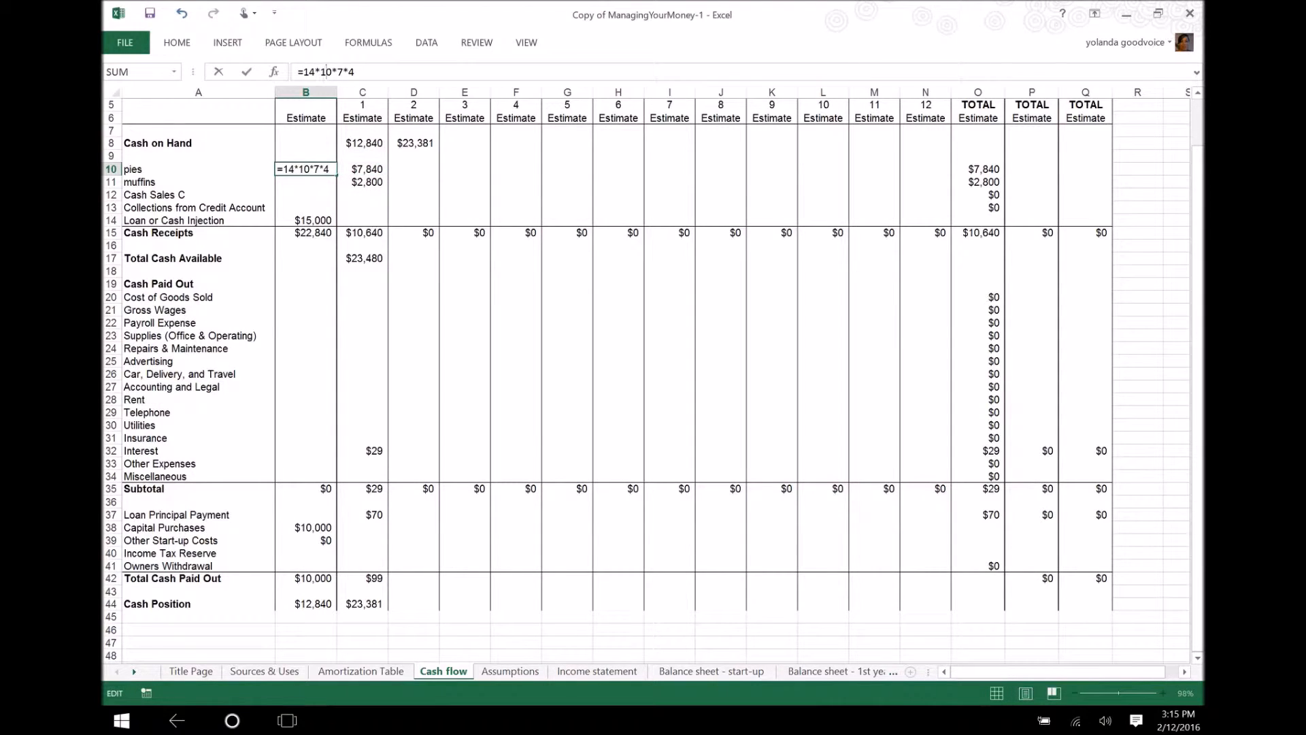
key(Return)
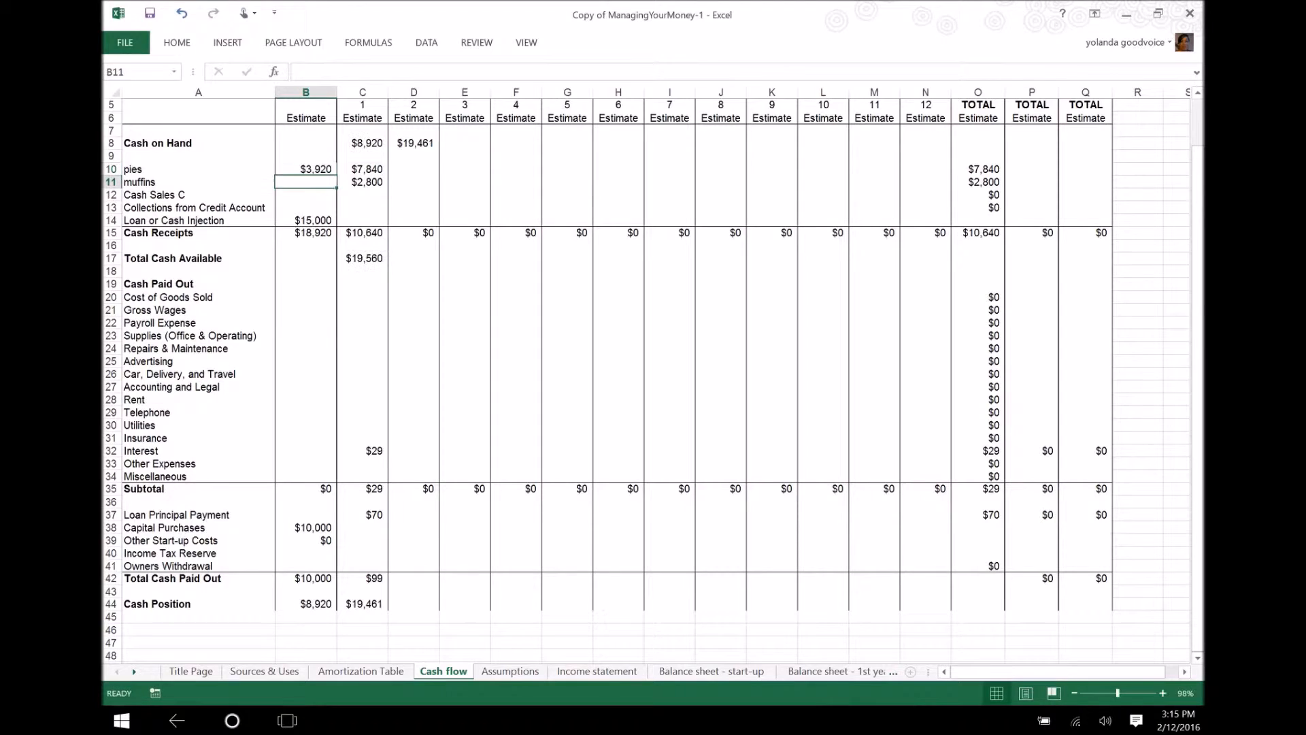
Copy the Month 1 muffins formula into the Pre Start-up estimate and change it to =2*25*7*4
click(362, 180)
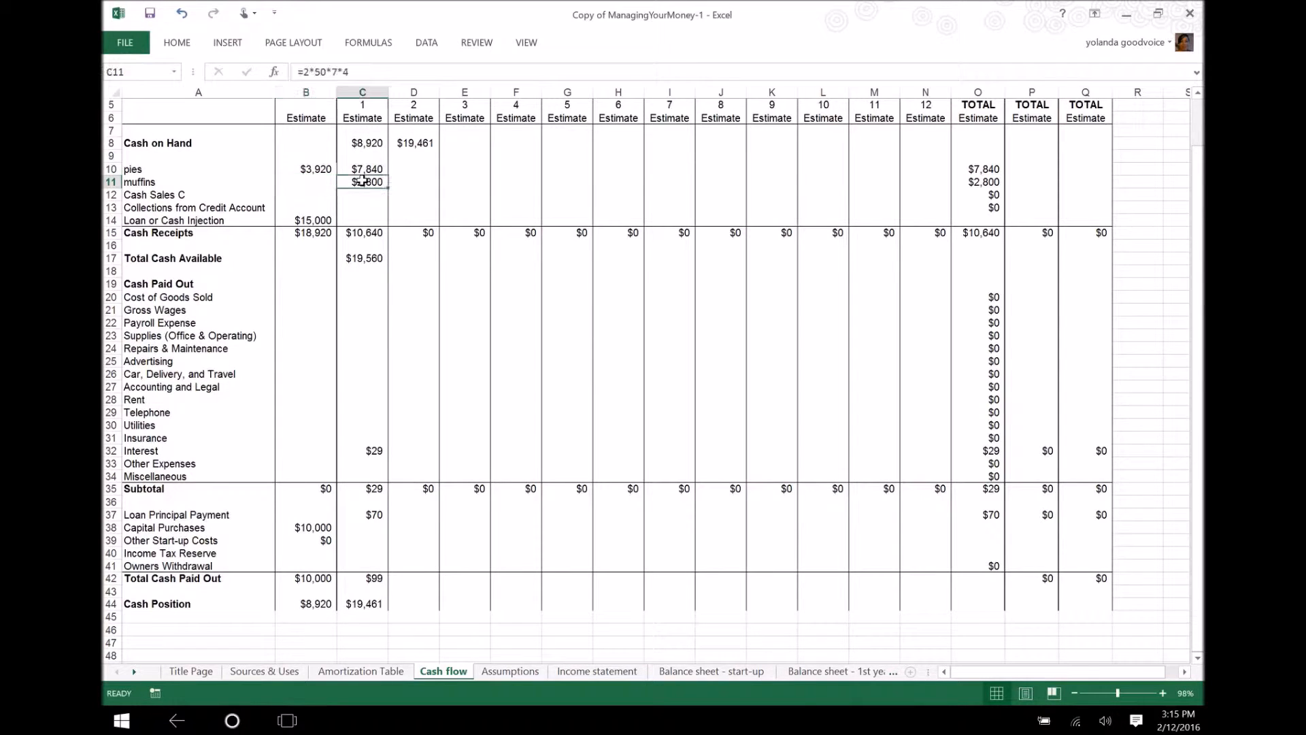
key(ctrl+c)
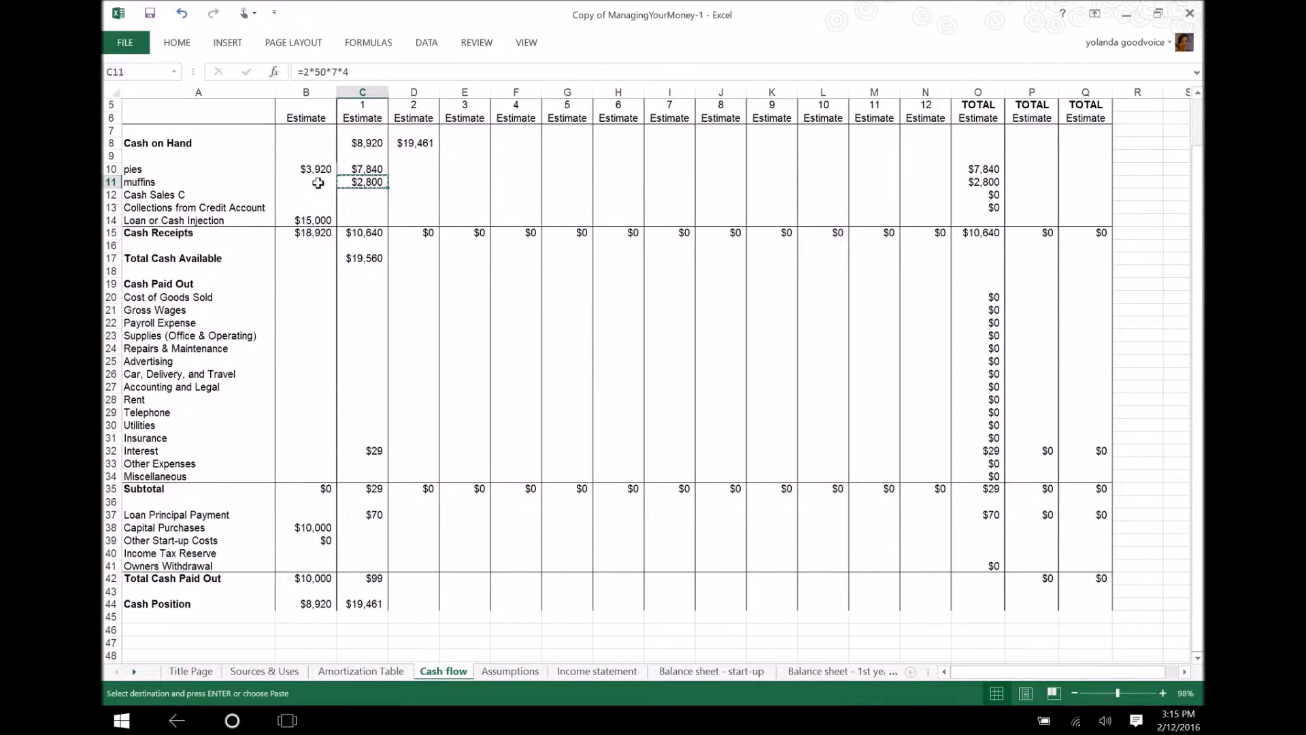
click(318, 183)
key(ctrl+v)
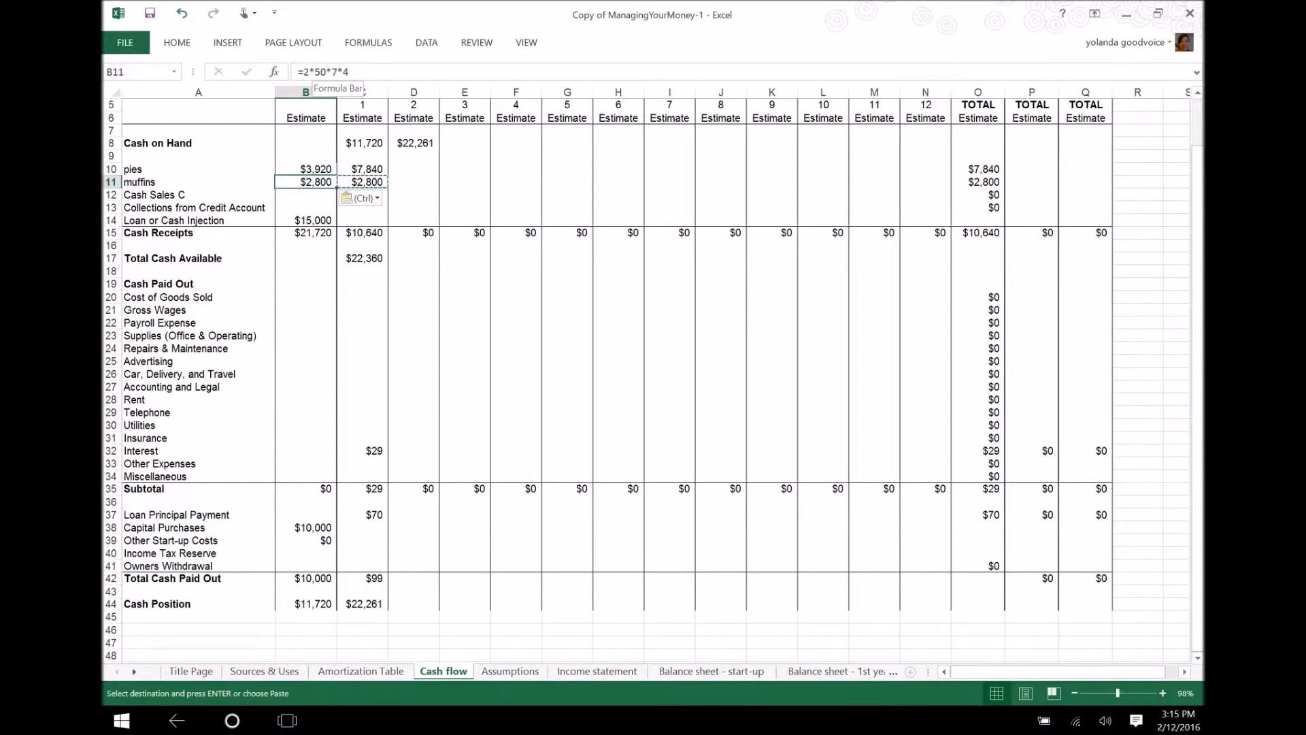
click(321, 72)
key(BackSpace)
key(BackSpace)
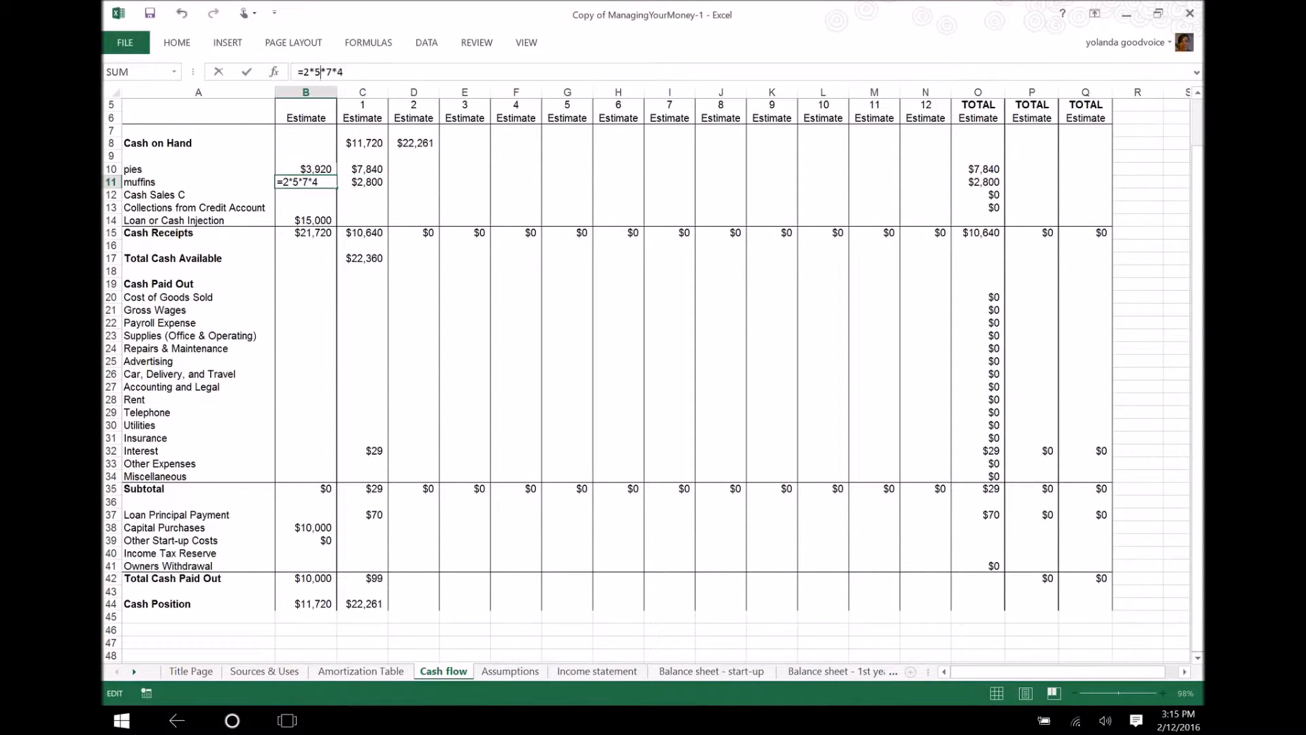
text(25)
key(Return)
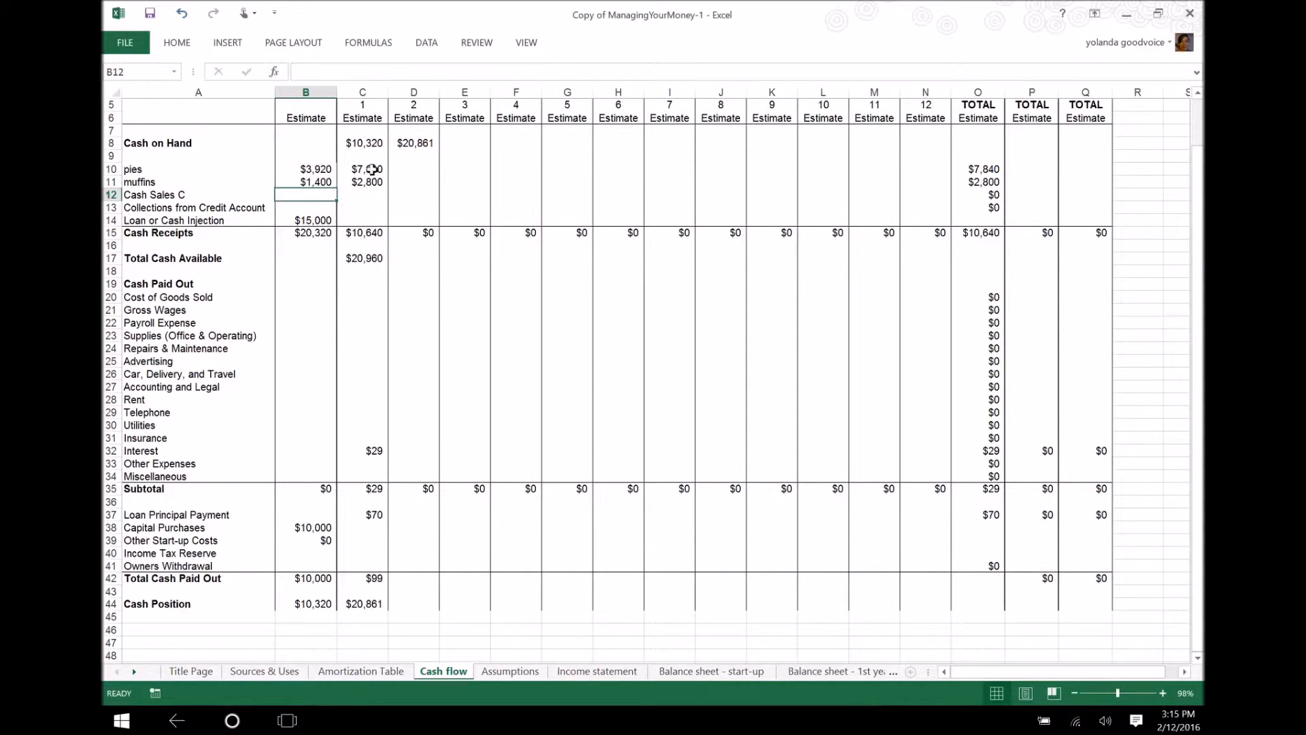
Try to Flash Fill the Month 1 pies and muffins estimates together across to Month 12
click(373, 165)
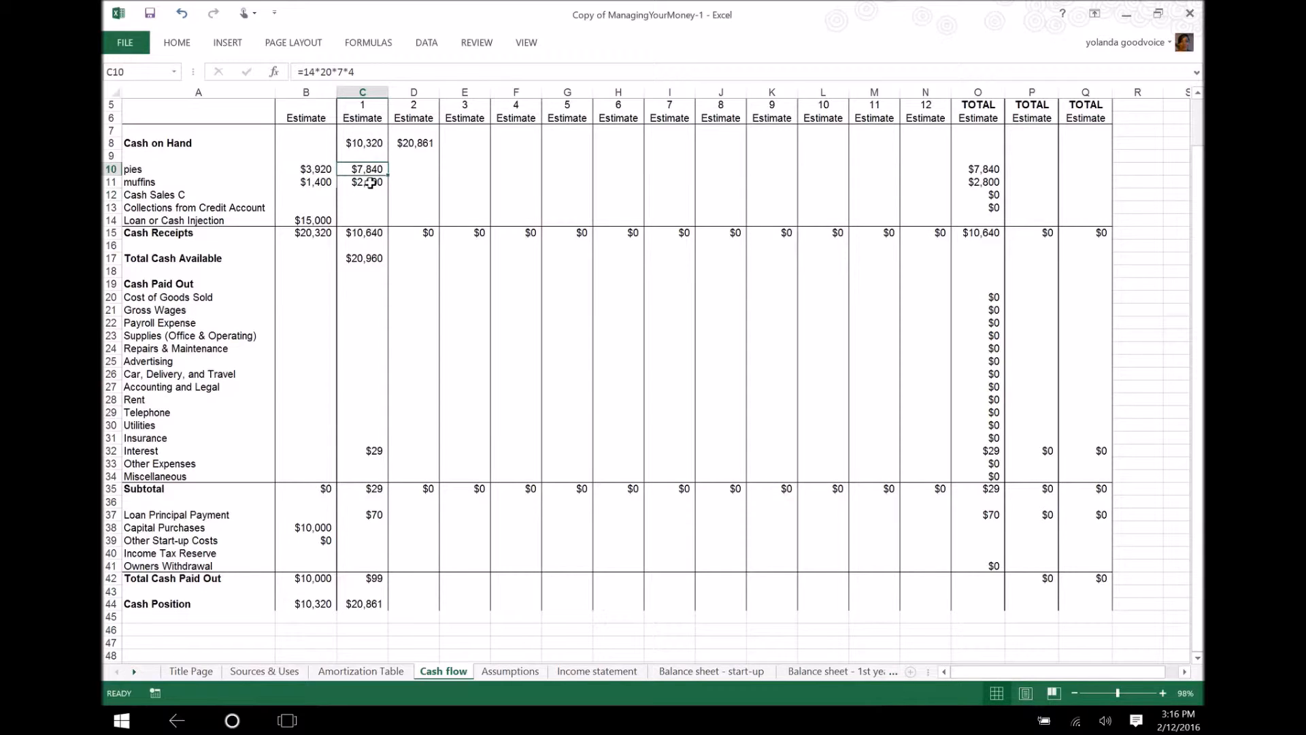
shift+click(370, 182)
mouse_move(389, 189)
mouse_down()
mouse_move(586, 182)
mouse_move(784, 202)
mouse_move(711, 212)
mouse_move(931, 197)
mouse_up()
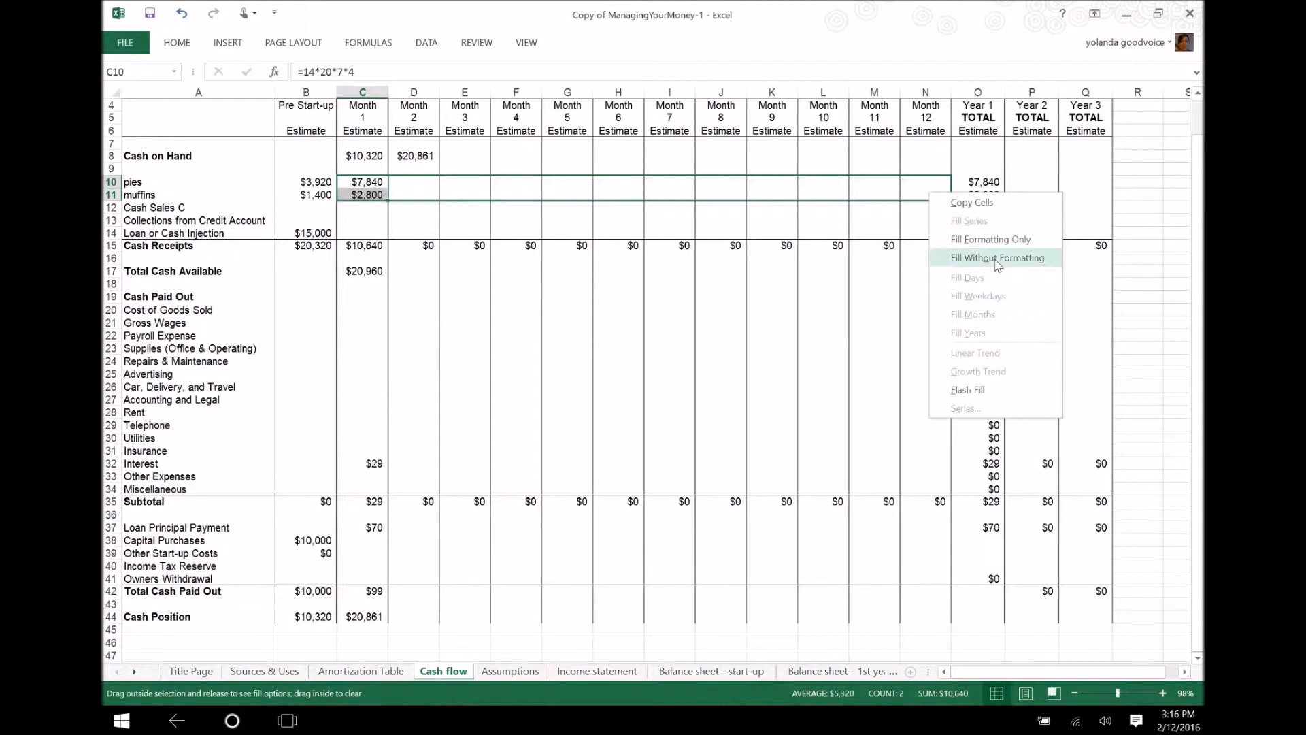
click(963, 388)
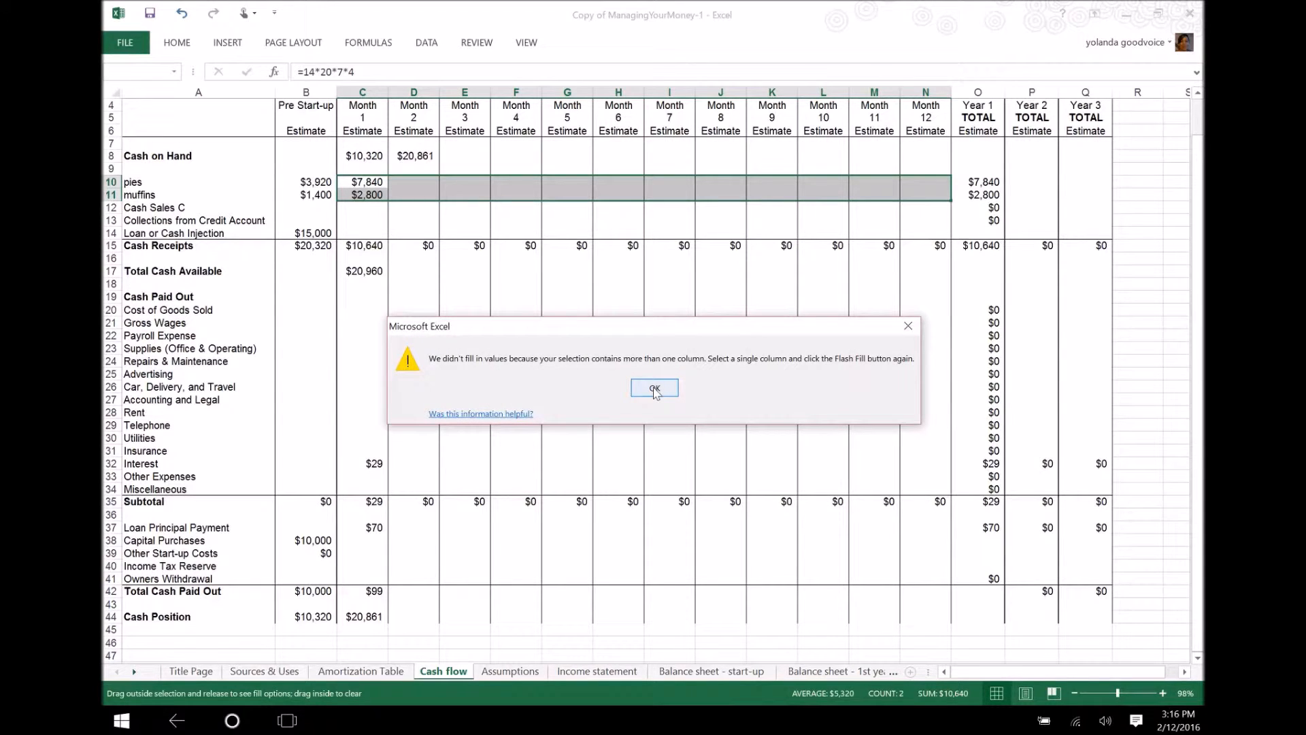
click(655, 389)
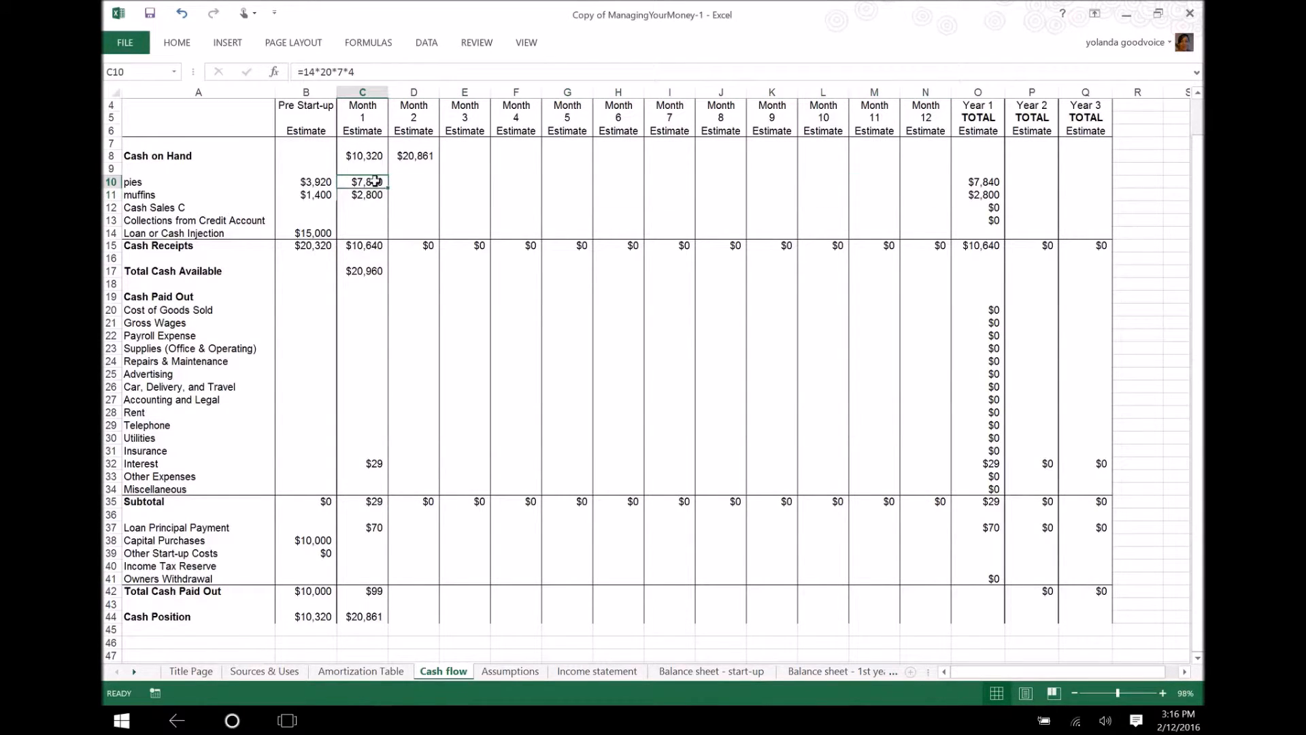
Copy the Month 1 pies and muffins estimates across their rows through Month 12, one row at a time
drag(389, 191, 934, 170)
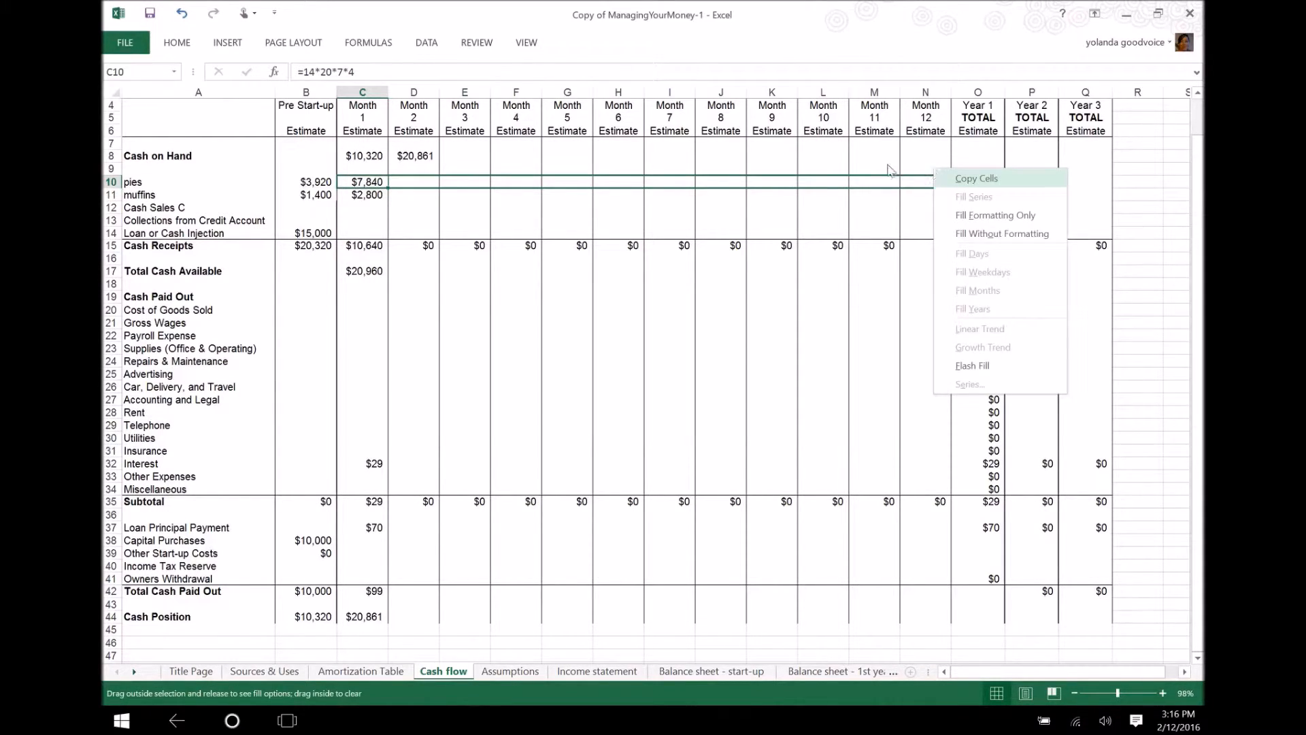
click(975, 178)
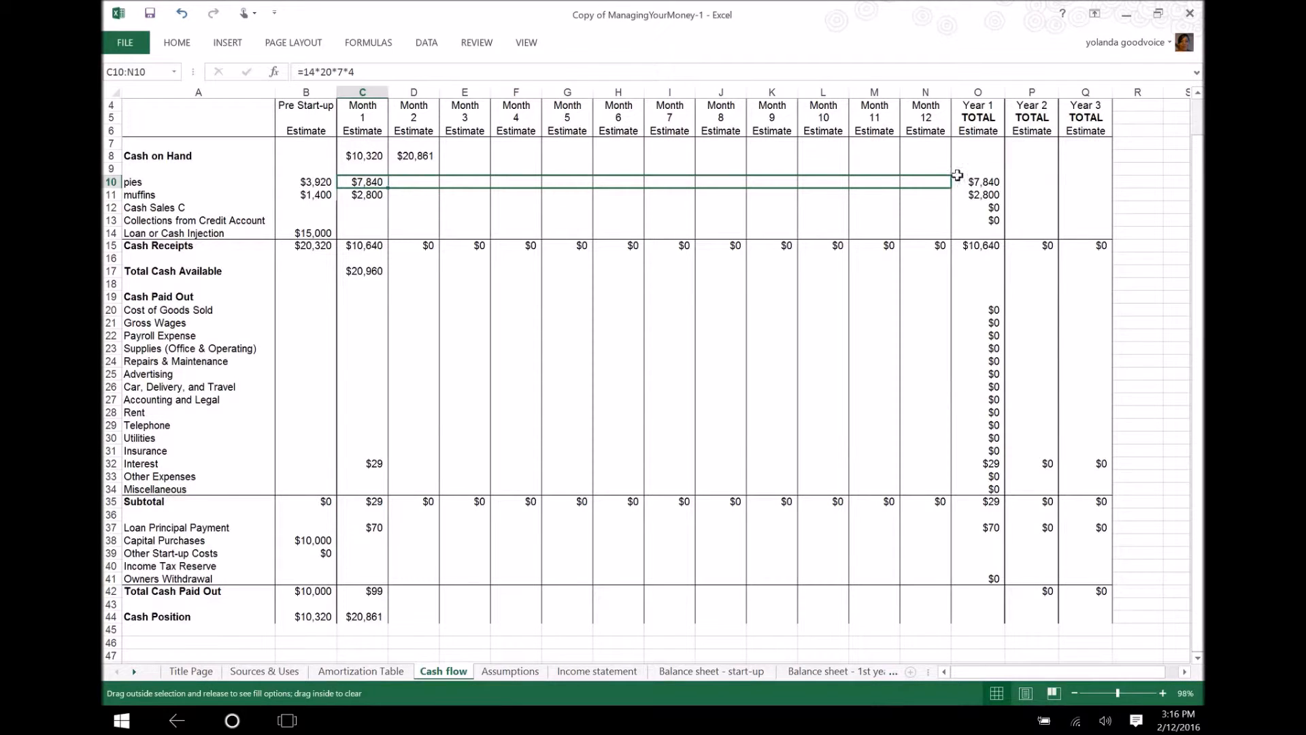
click(381, 195)
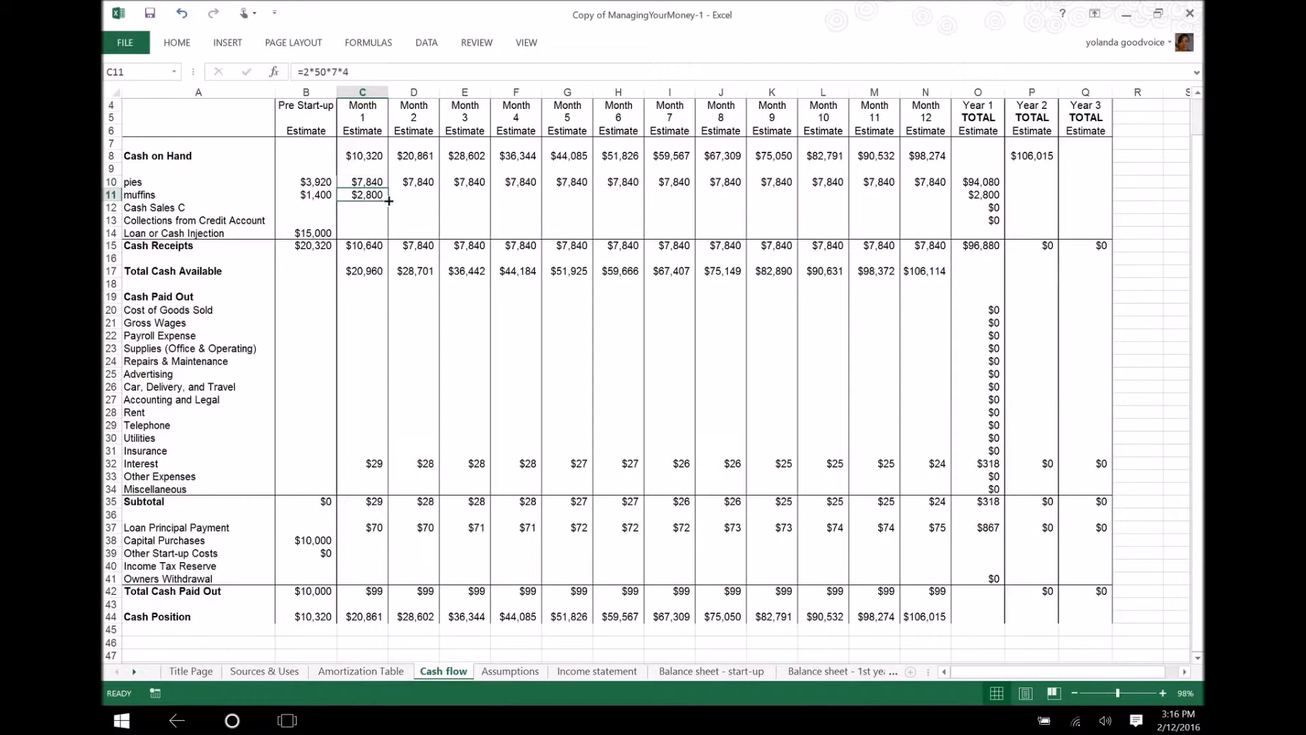
drag(391, 201, 950, 165)
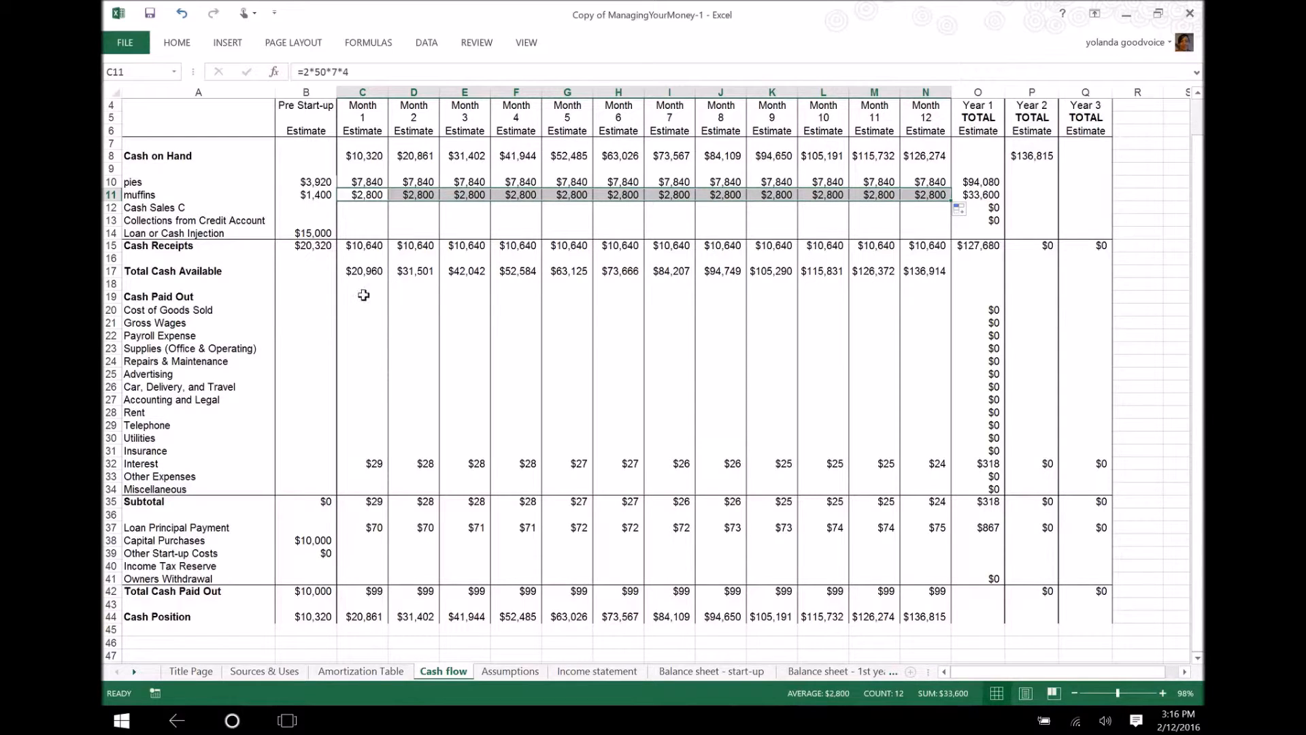
Copy the Pre Start-up pies formula into Cost of Goods Sold for Pre Start-up and change it to =7*10*7*4
click(320, 307)
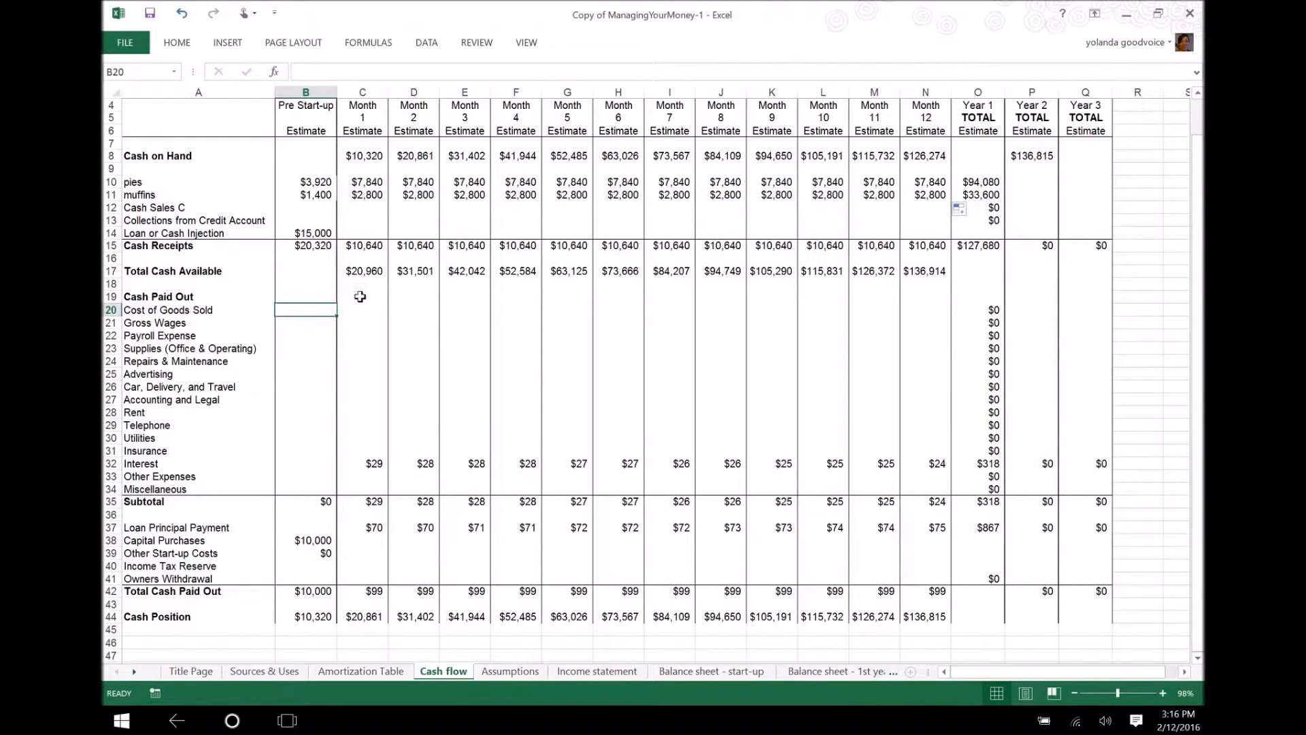
click(323, 182)
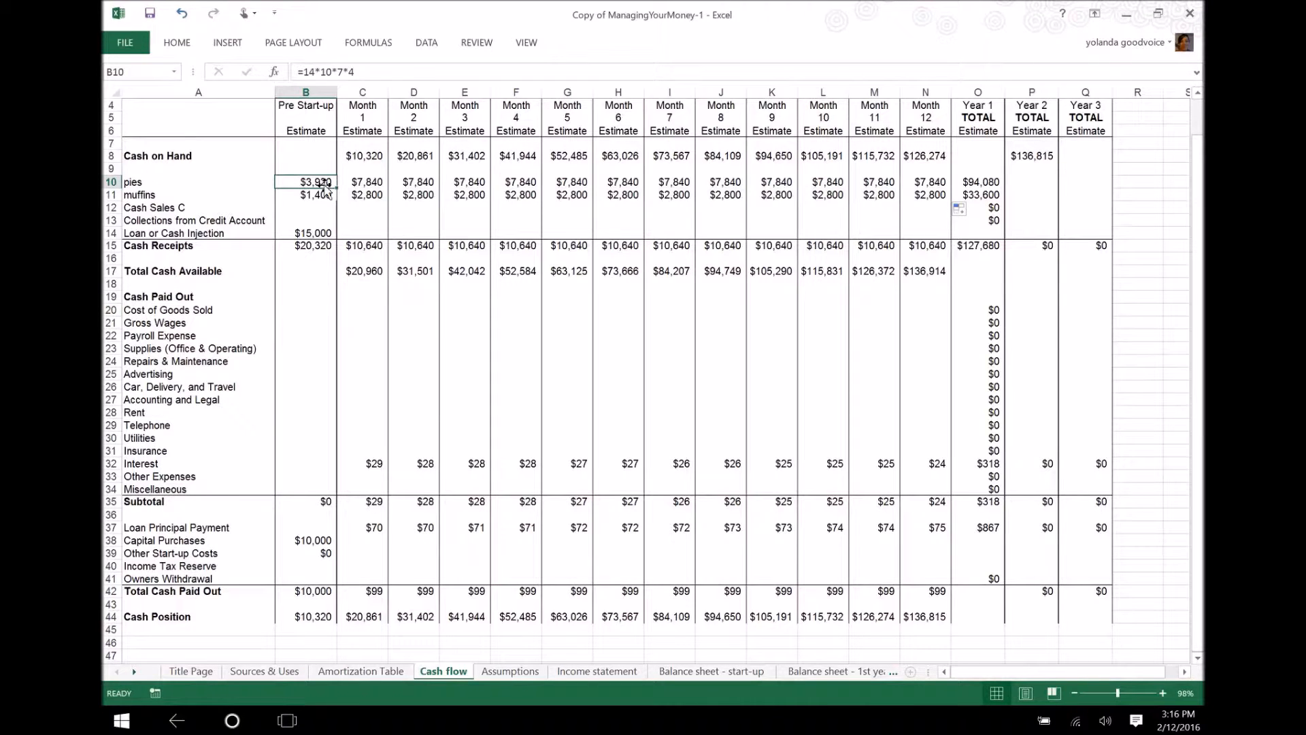
key(ctrl+c)
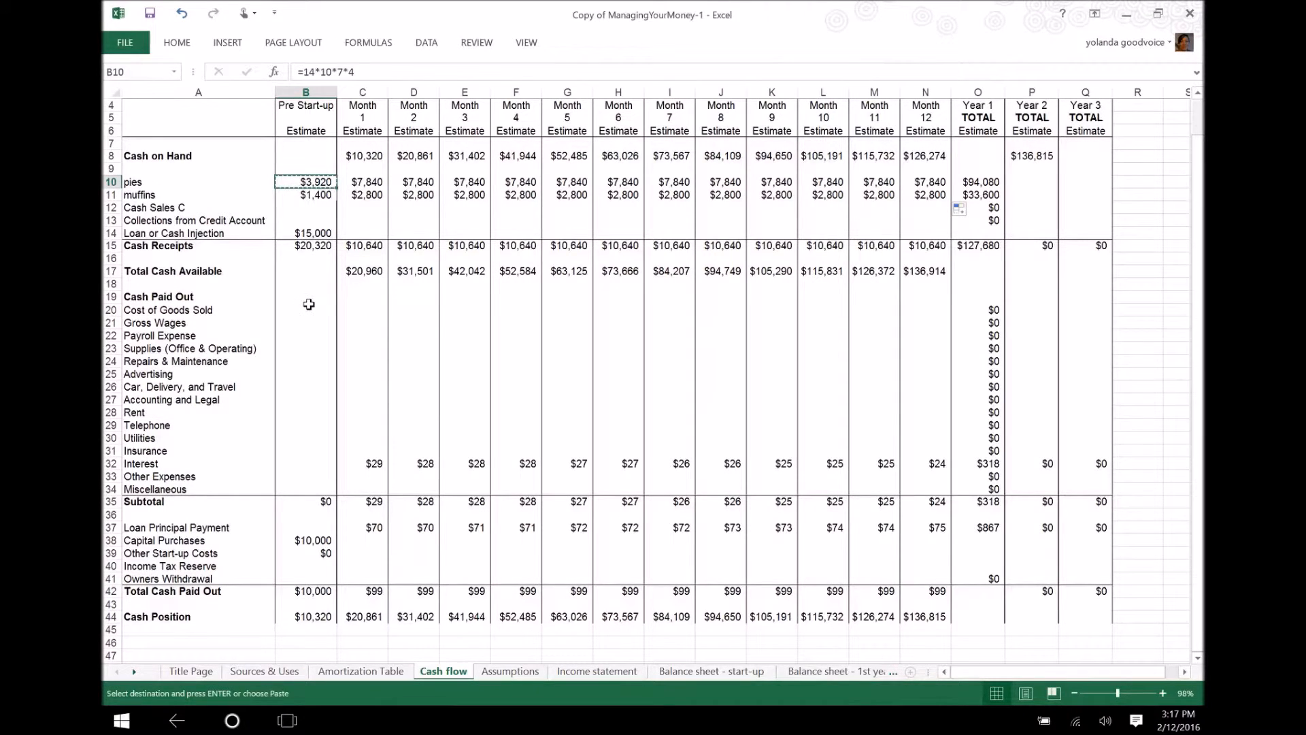
click(312, 308)
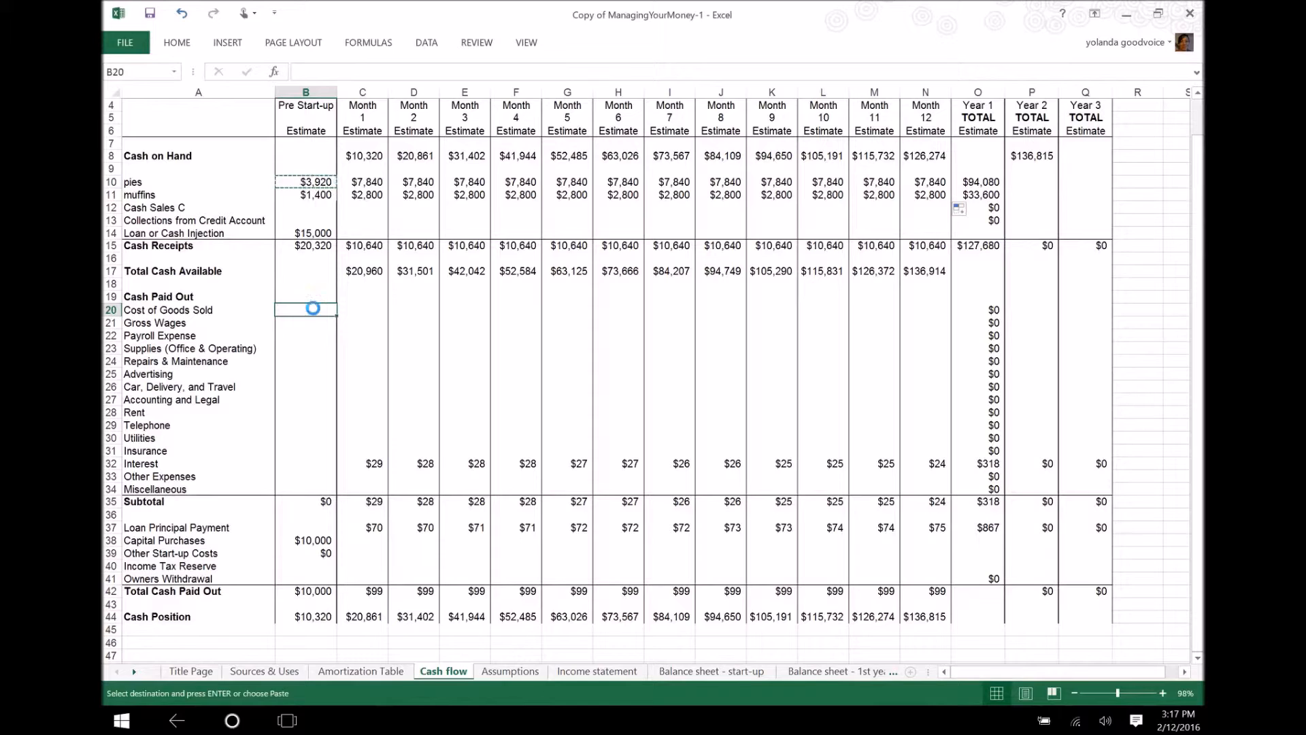
key(ctrl+v)
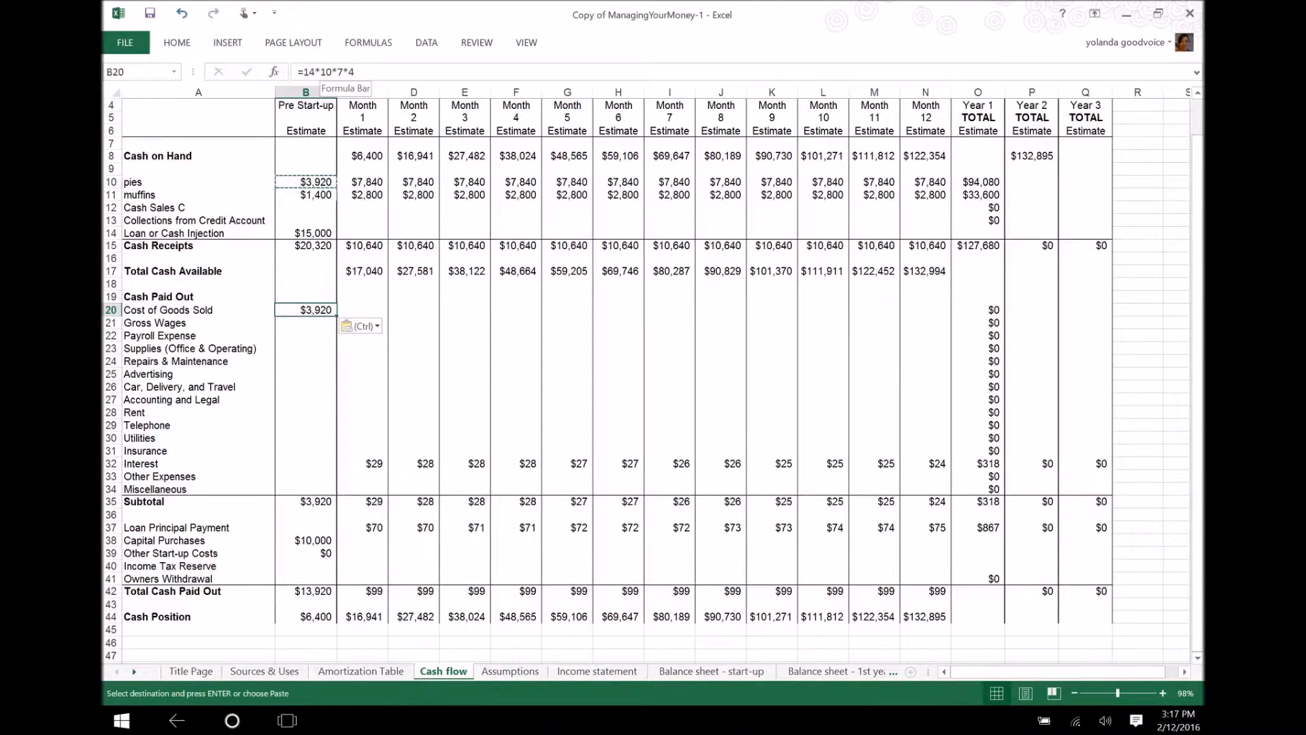
click(315, 71)
key(BackSpace)
text(7)
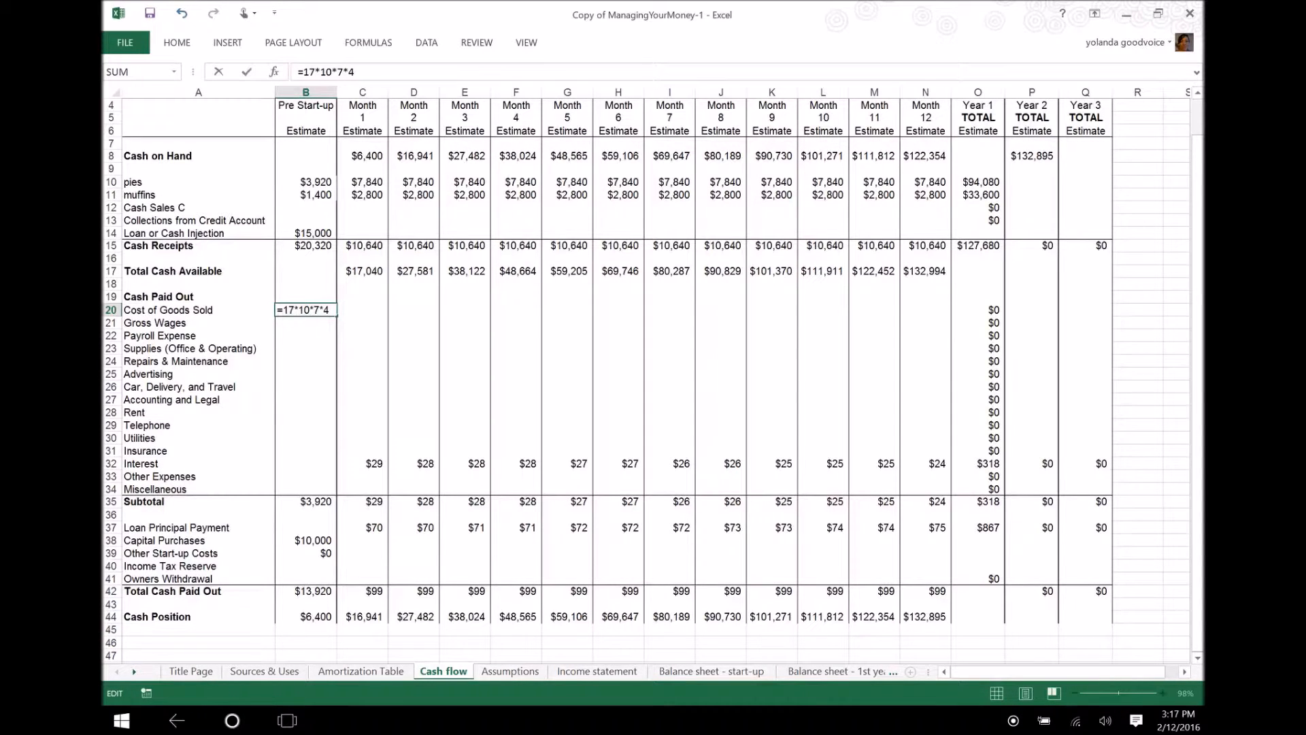
key(Return)
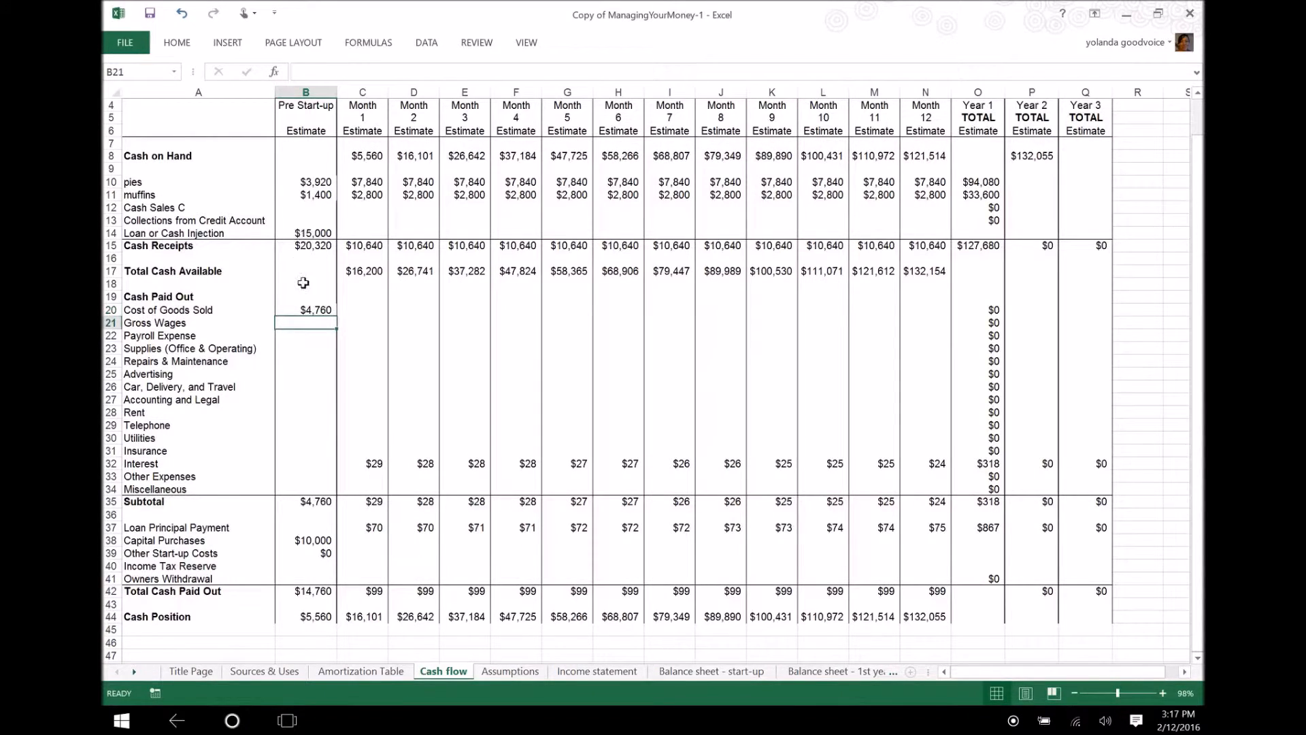
click(309, 309)
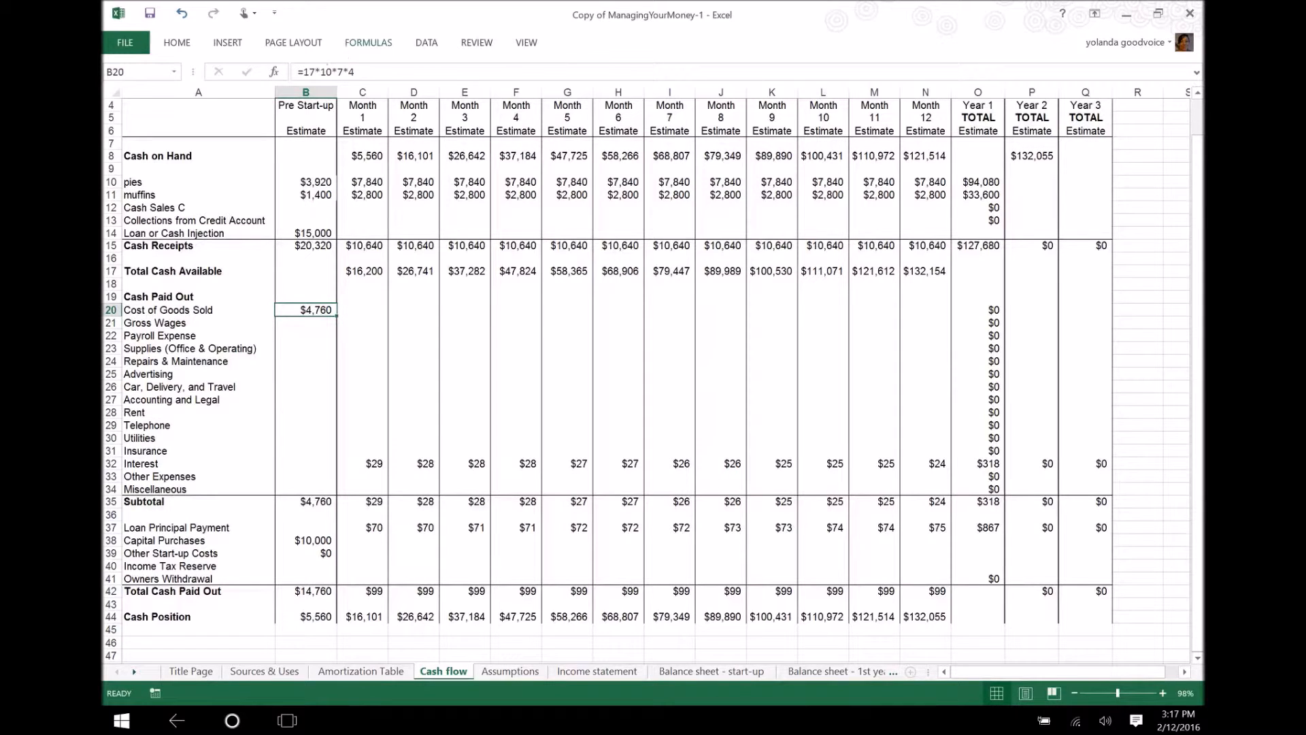
click(304, 71)
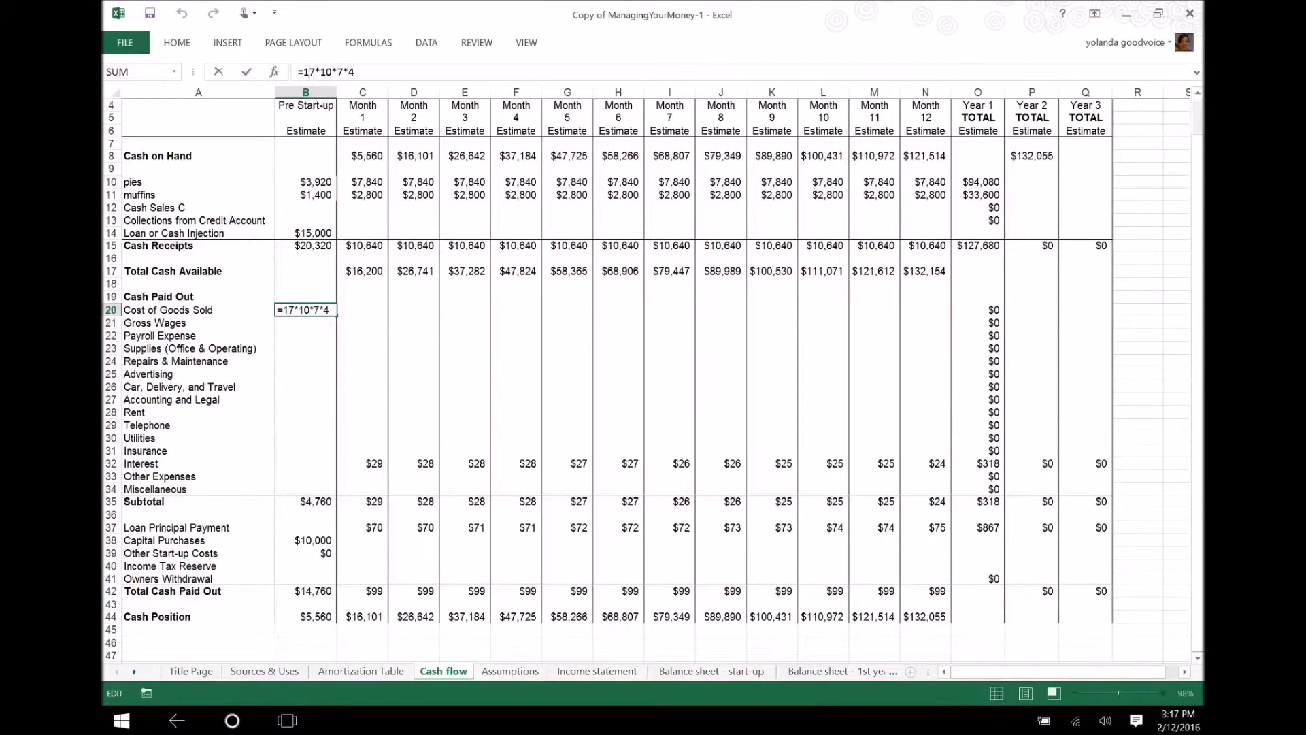
key(BackSpace)
click(246, 71)
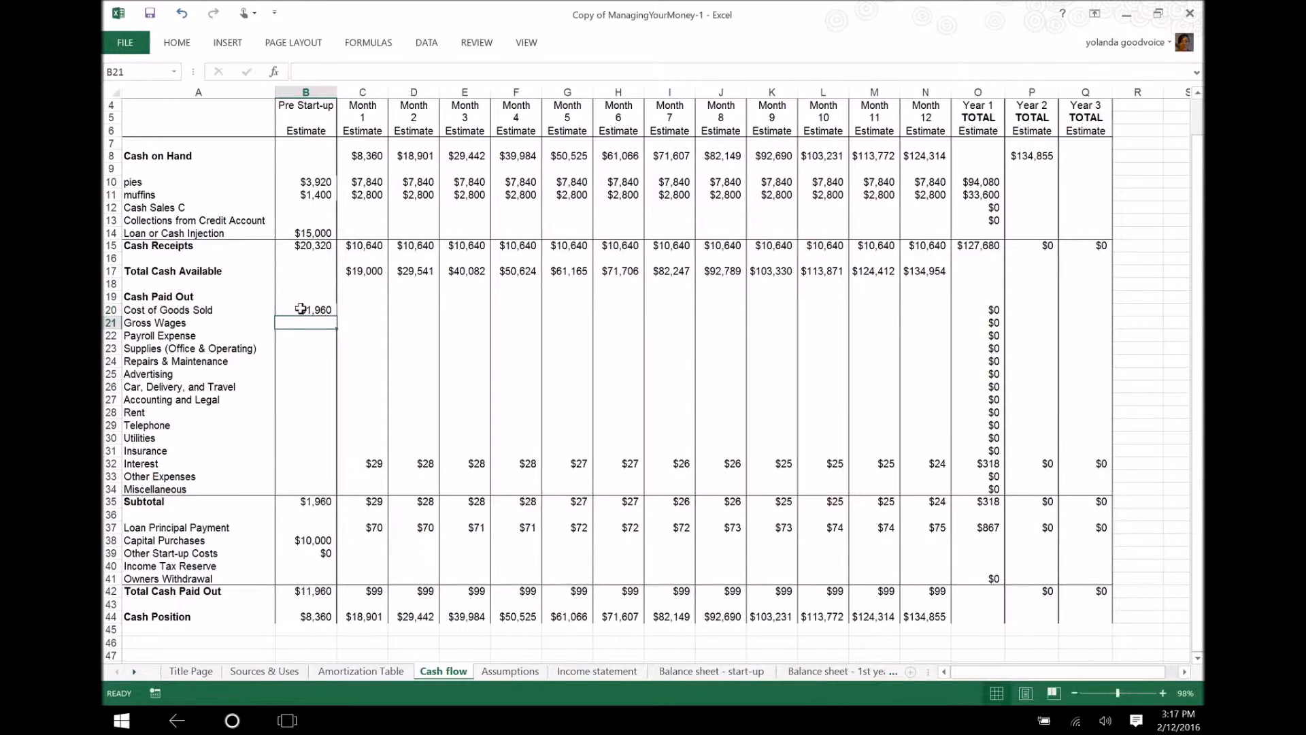
Extend the Pre Start-up Cost of Goods Sold formula with the muffins cost, making it =(7*10*7*4)+(0.5*25*7*4)
click(325, 194)
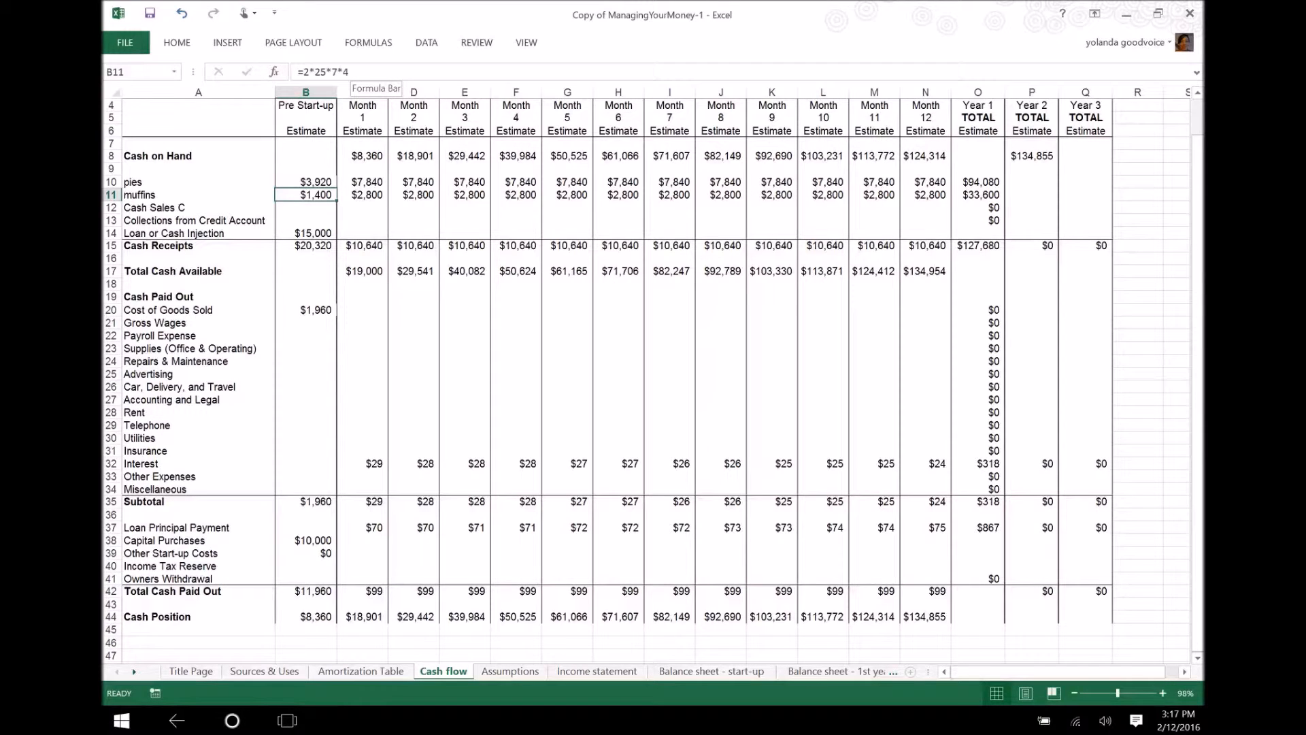
drag(303, 71, 349, 72)
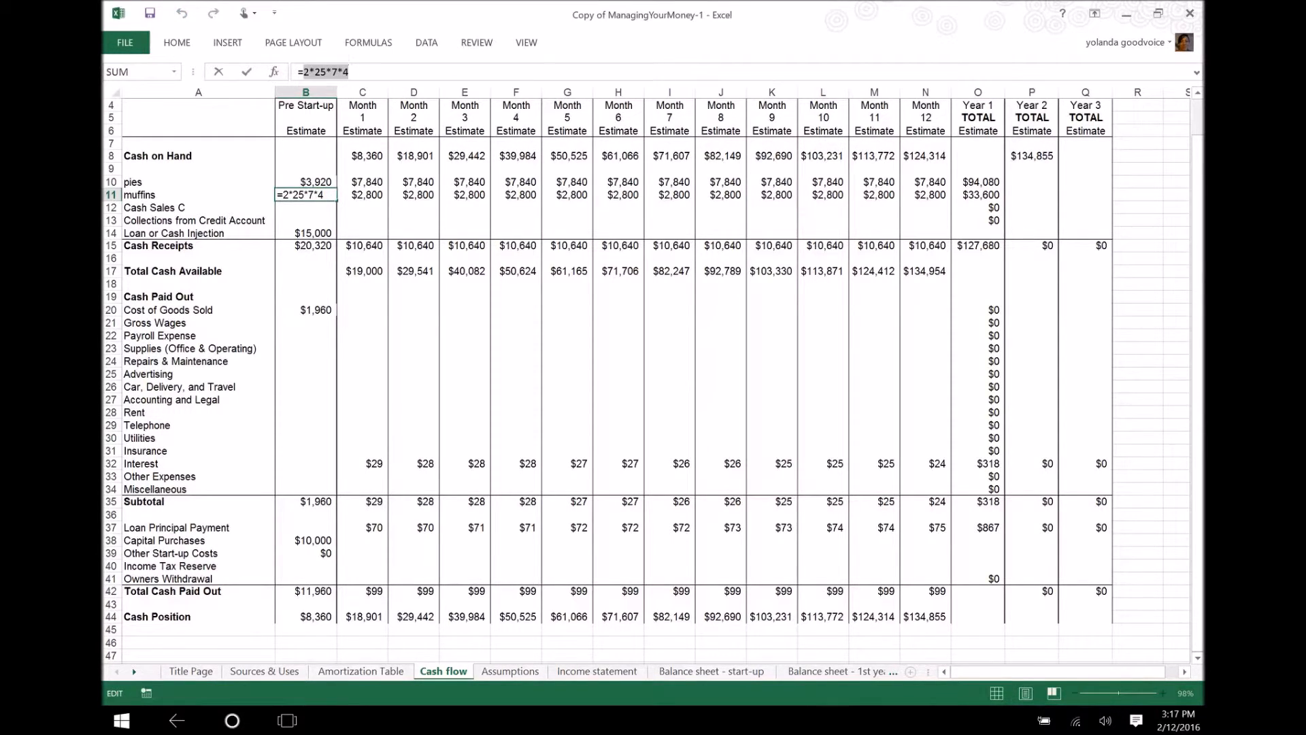
click(318, 309)
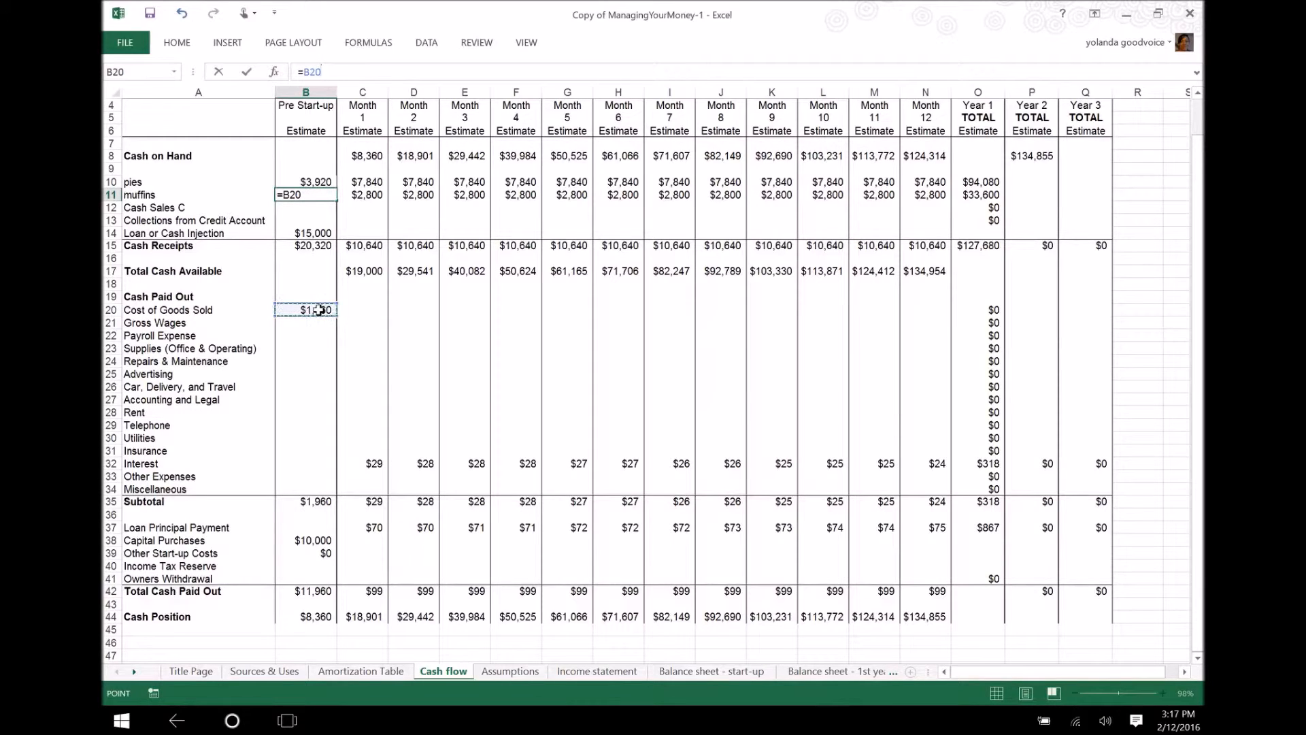
key(Escape)
click(318, 309)
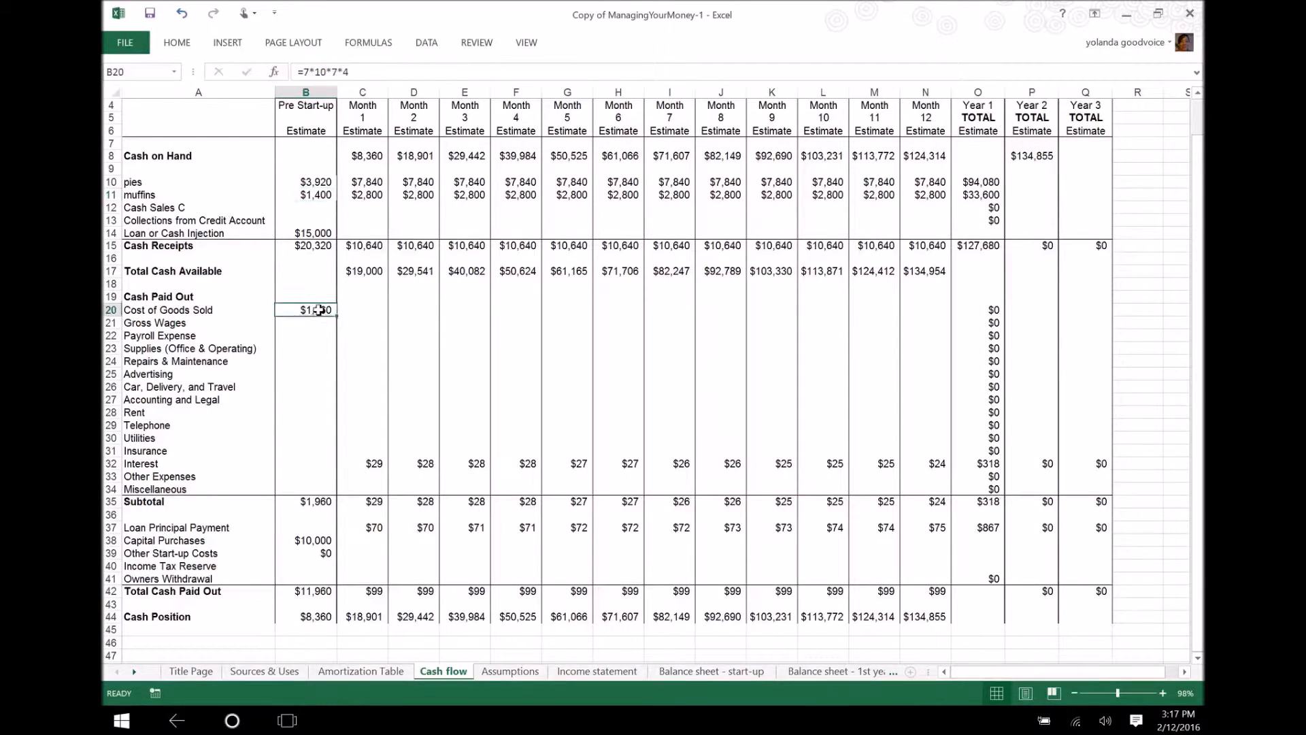
click(338, 72)
click(302, 71)
text((7*10*7*4))
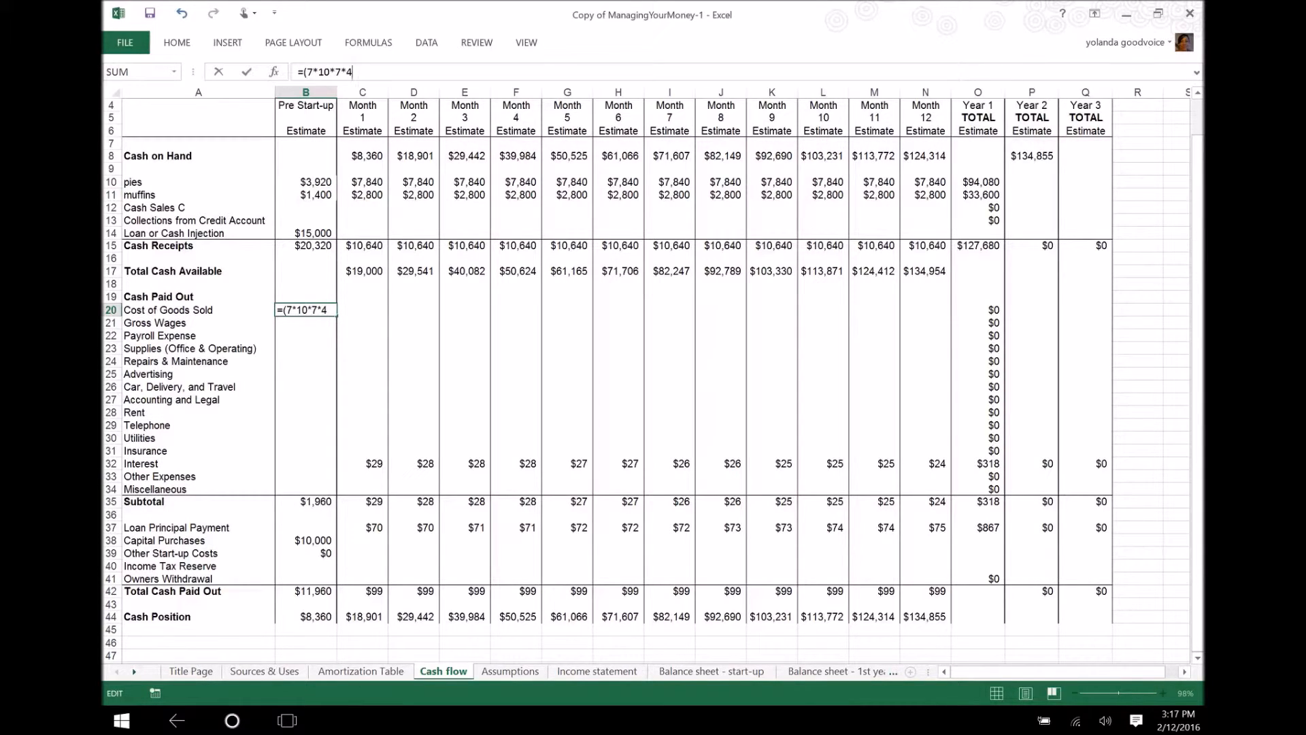
text(+(2*25*7*4))
key(BackSpace)
text(.5*25*7*4)
key(Return)
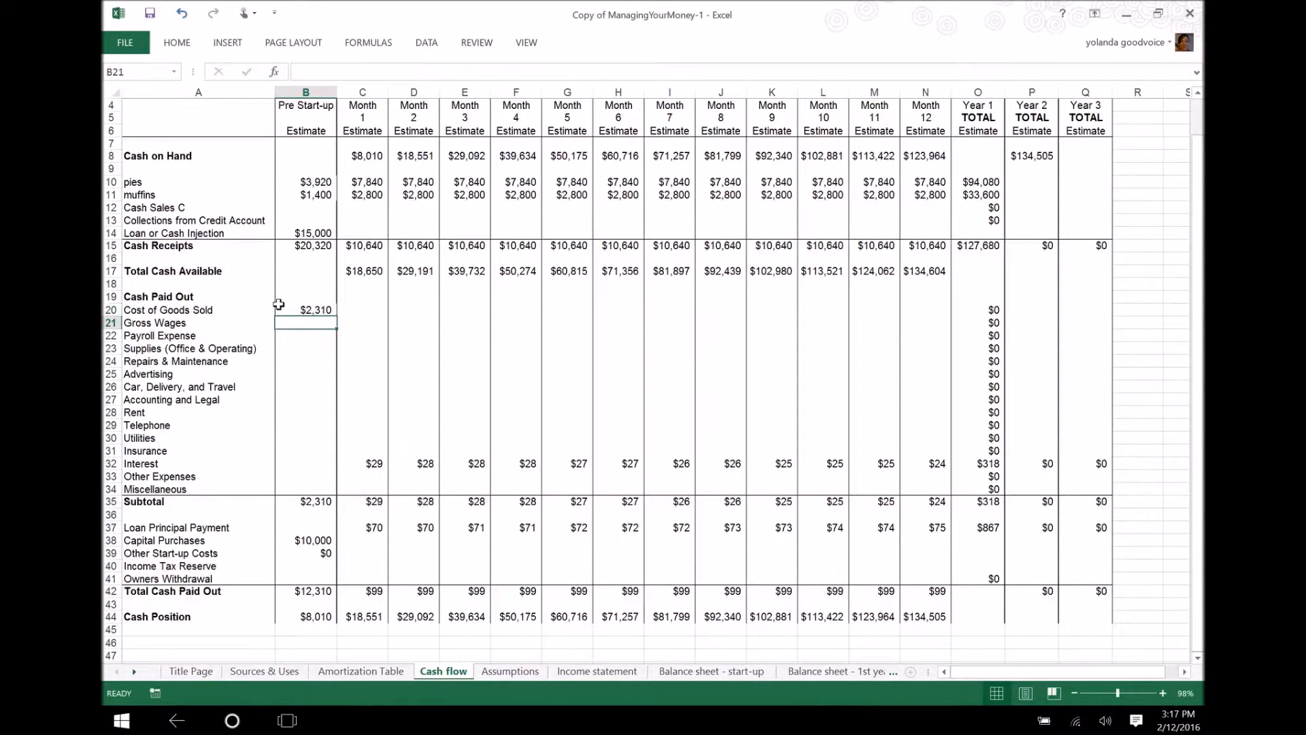
Fill the Pre Start-up Cost of Goods Sold formula across its row through Month 12
click(322, 308)
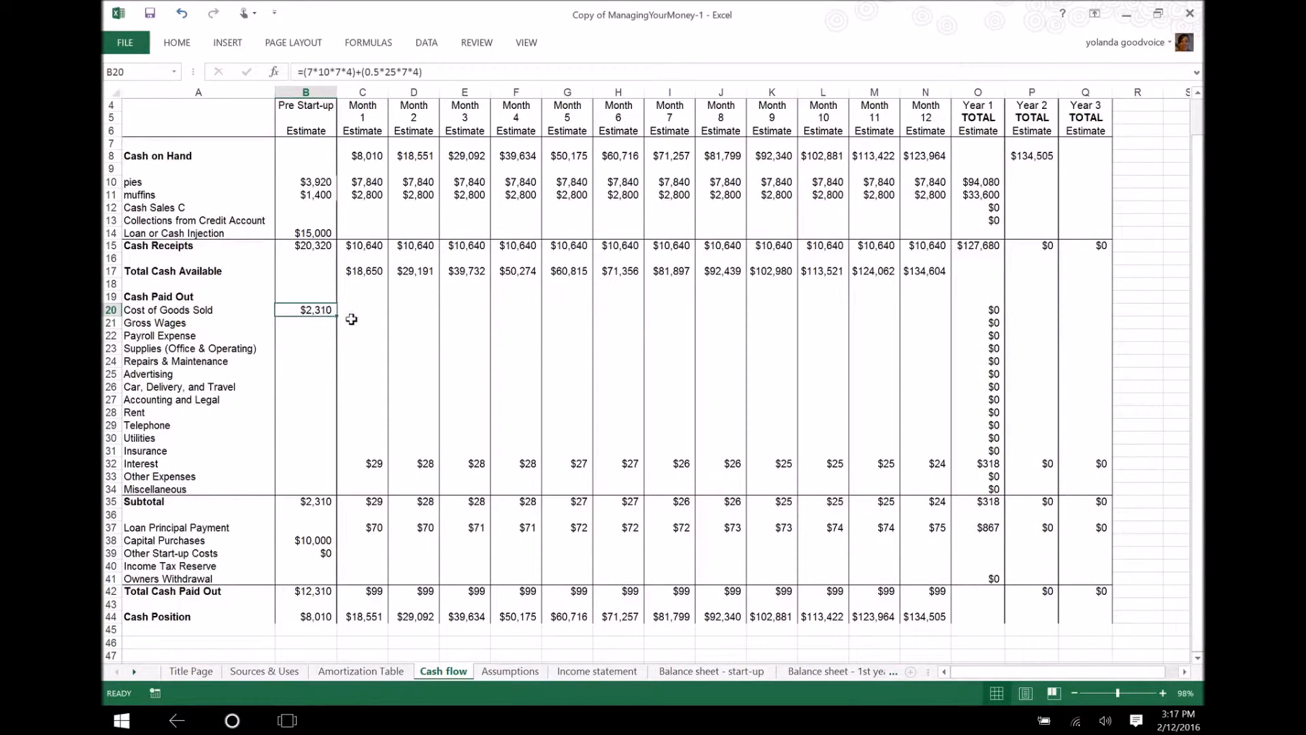
drag(338, 318, 995, 312)
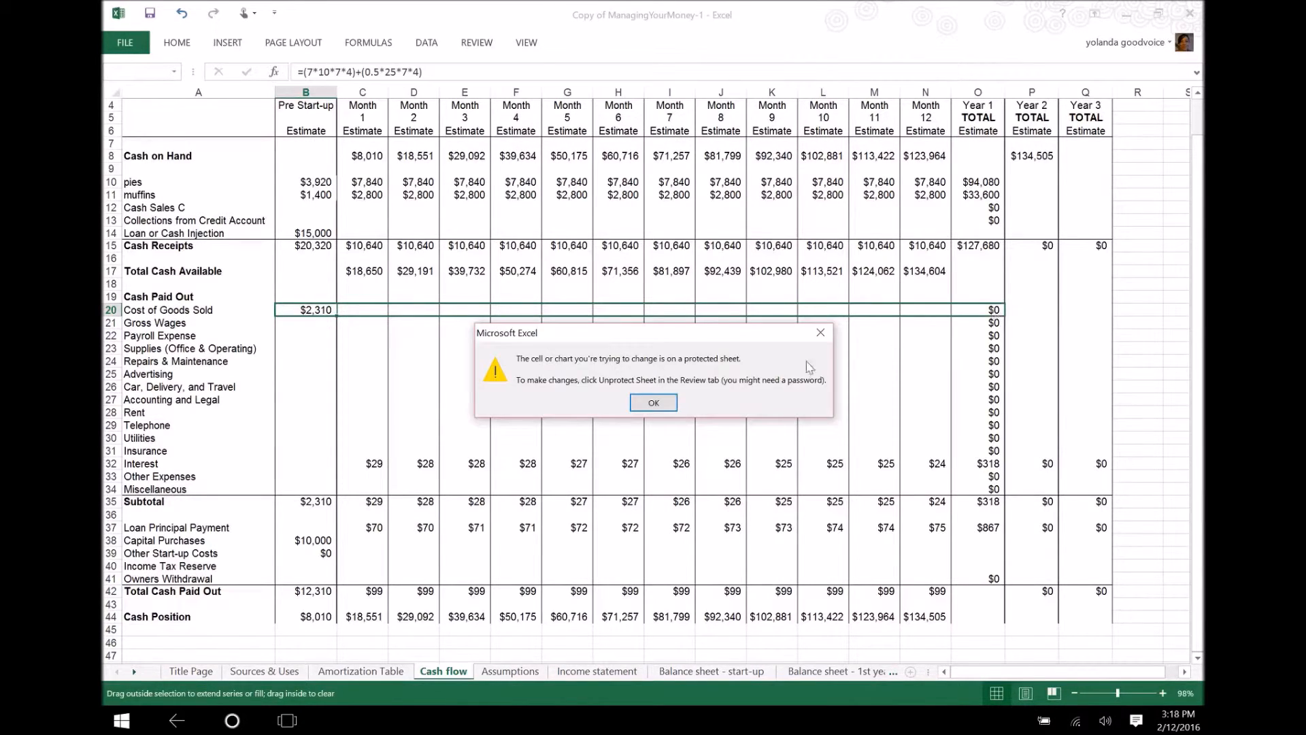
click(653, 402)
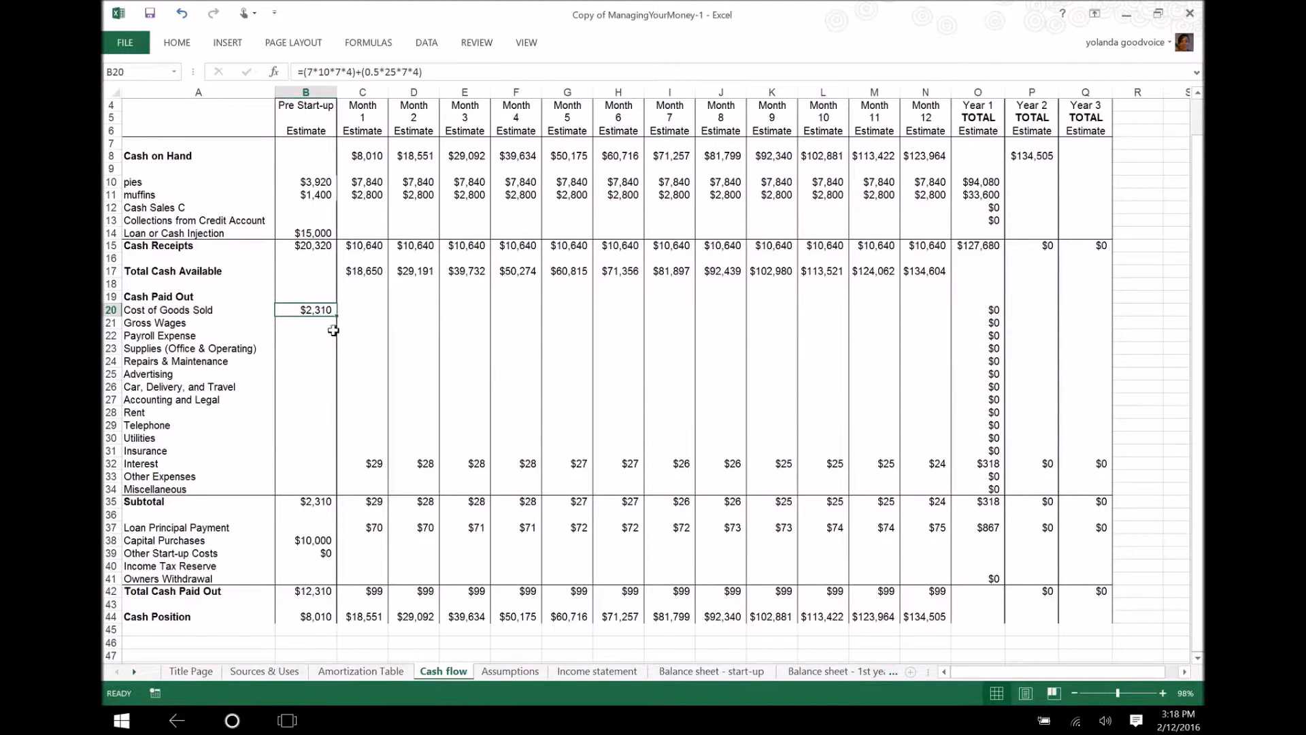
drag(336, 318, 931, 313)
Change the Month 1 Cost of Goods Sold formula to =(5*20*7*4)+(0.5*50*7*4)
click(367, 308)
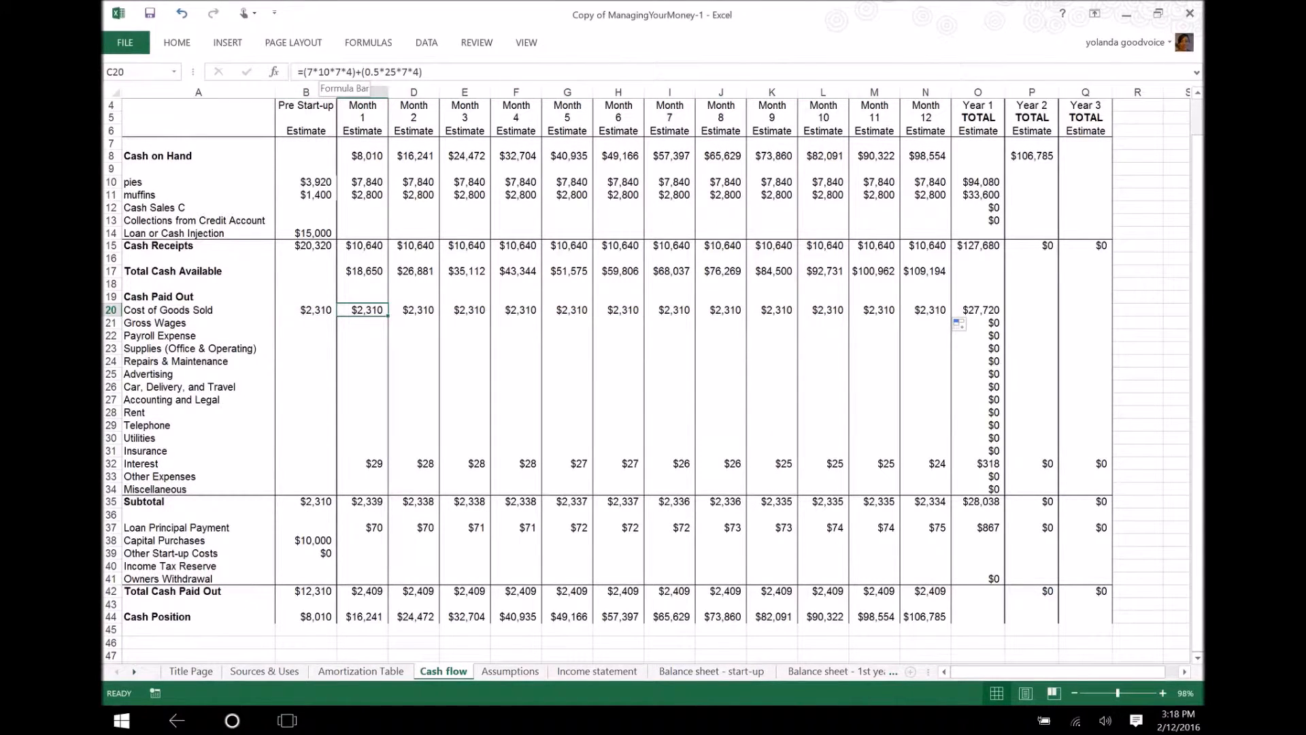
click(324, 72)
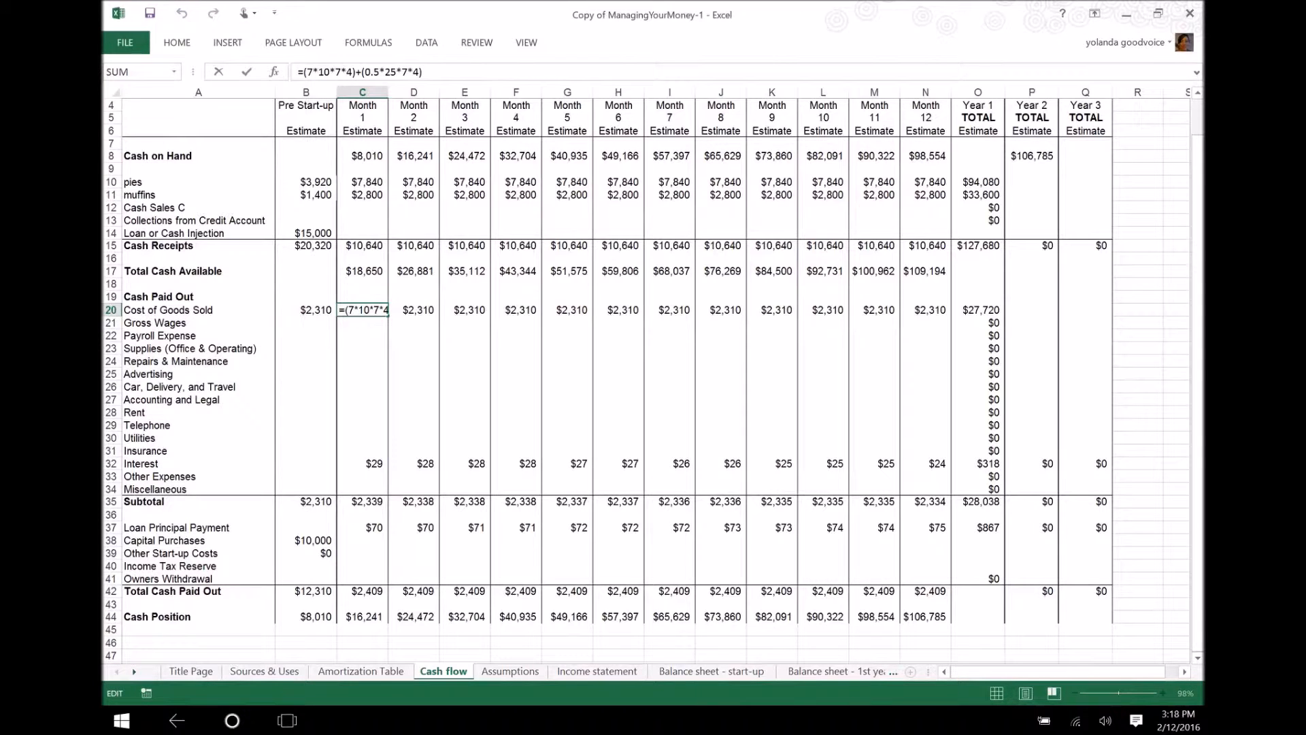
key(BackSpace)
text(5)
key(BackSpace)
text(5)
key(BackSpace)
text(0)
click(325, 72)
key(BackSpace)
text(2)
key(Return)
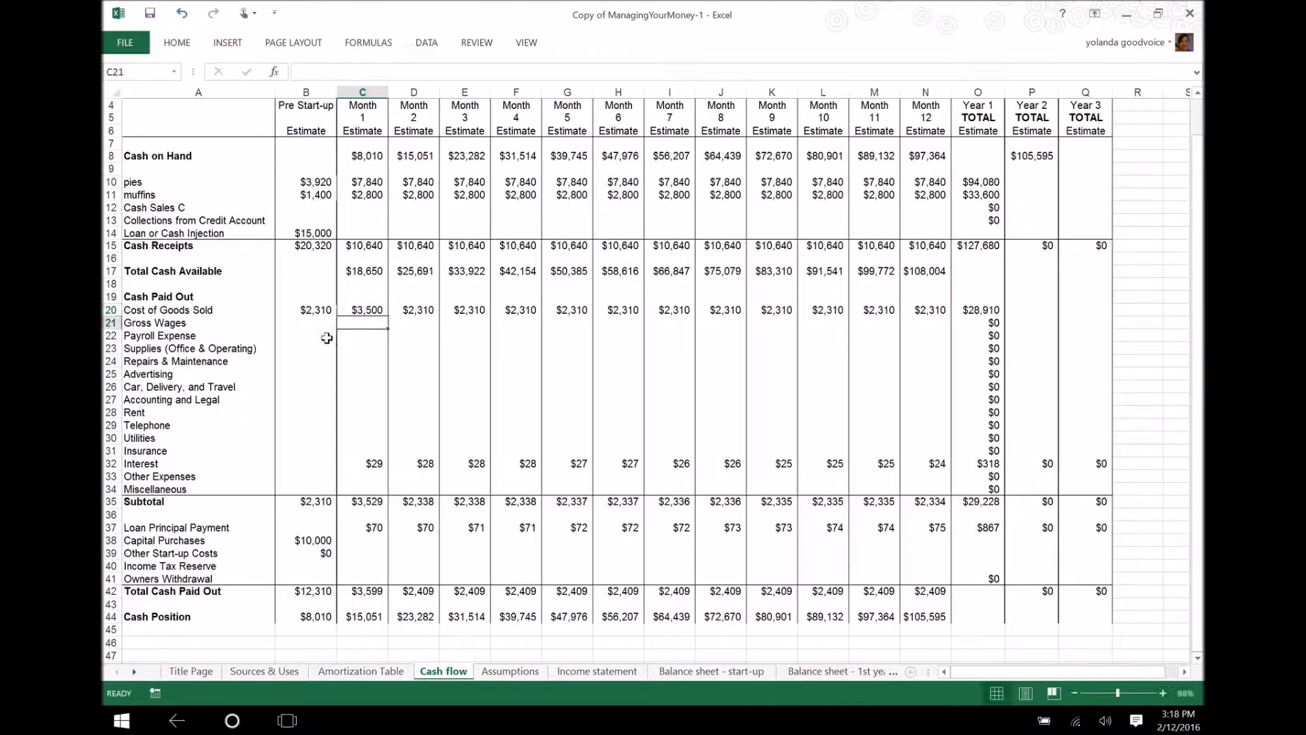
Copy the Month 1 Cost of Goods Sold formula across the row through Month 12
click(371, 311)
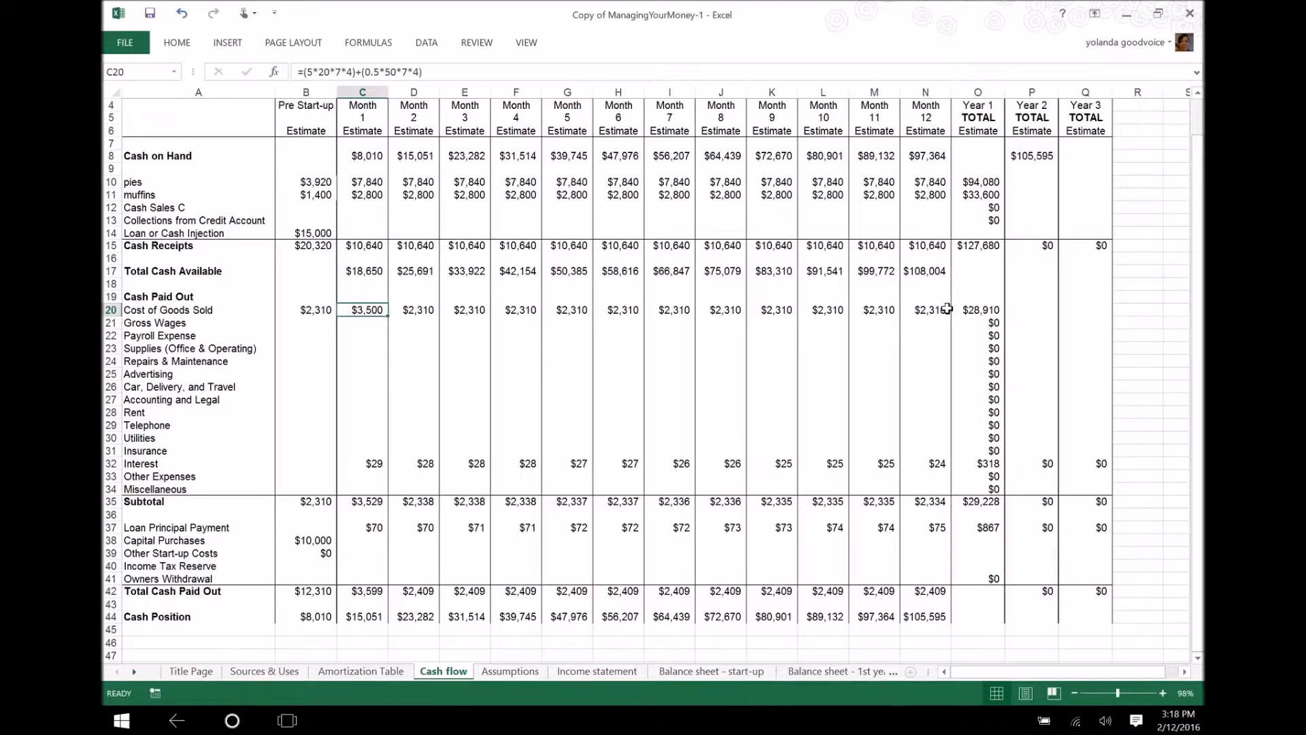
drag(388, 319, 904, 318)
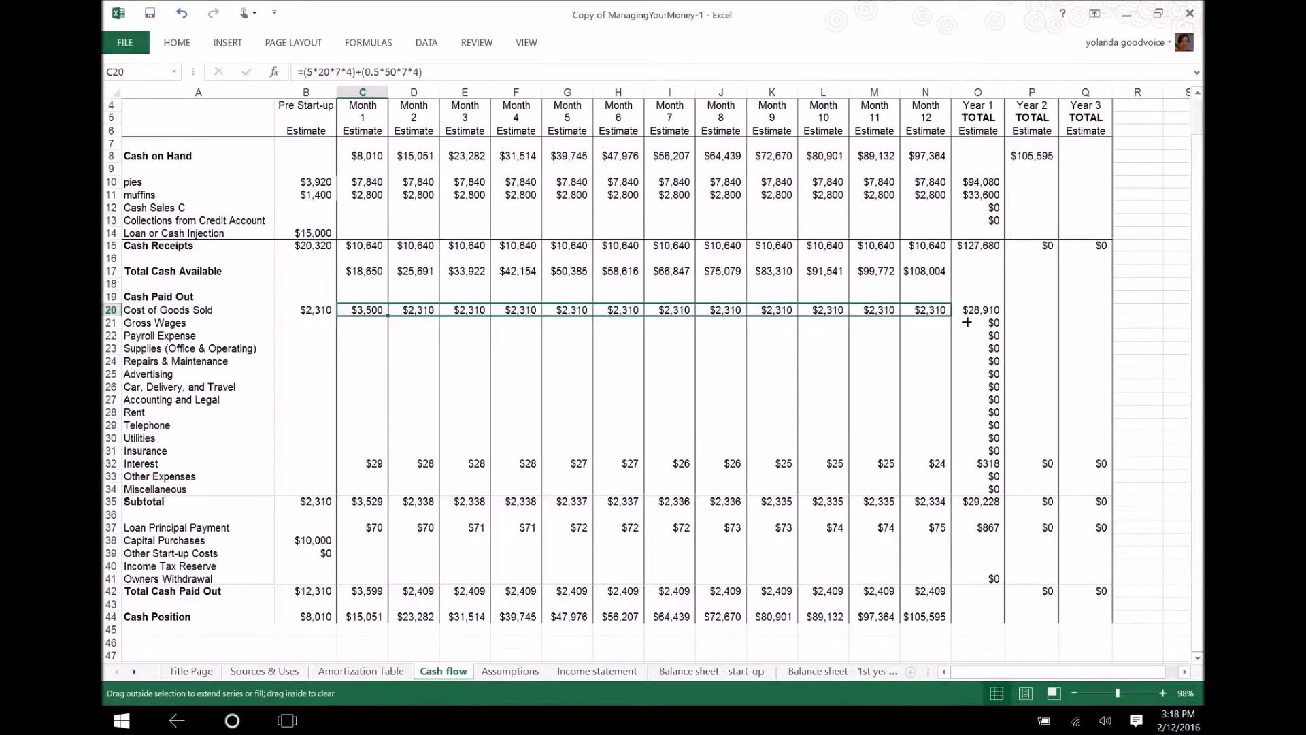
click(309, 321)
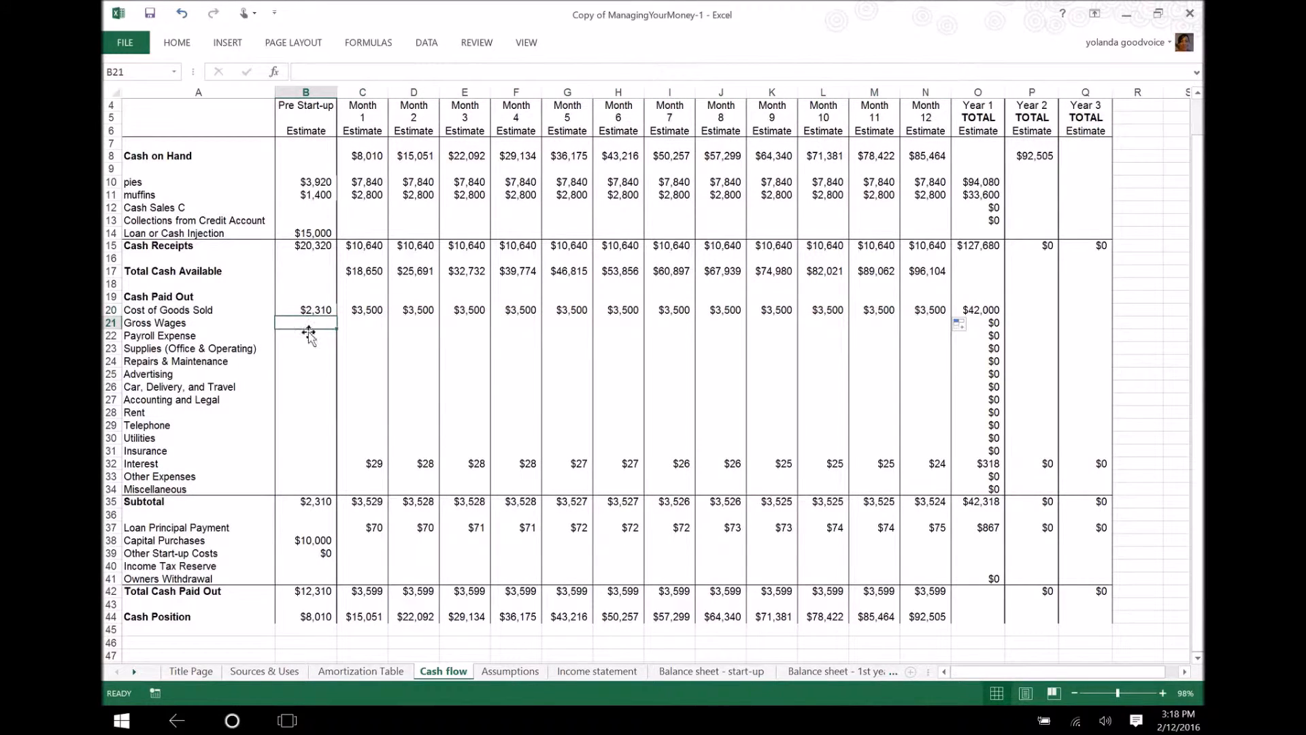
On the Assumptions sheet, enter "sell 20 pie a day at $14 each, sell 50 pies at $2 each" for Gross Receipts
click(509, 673)
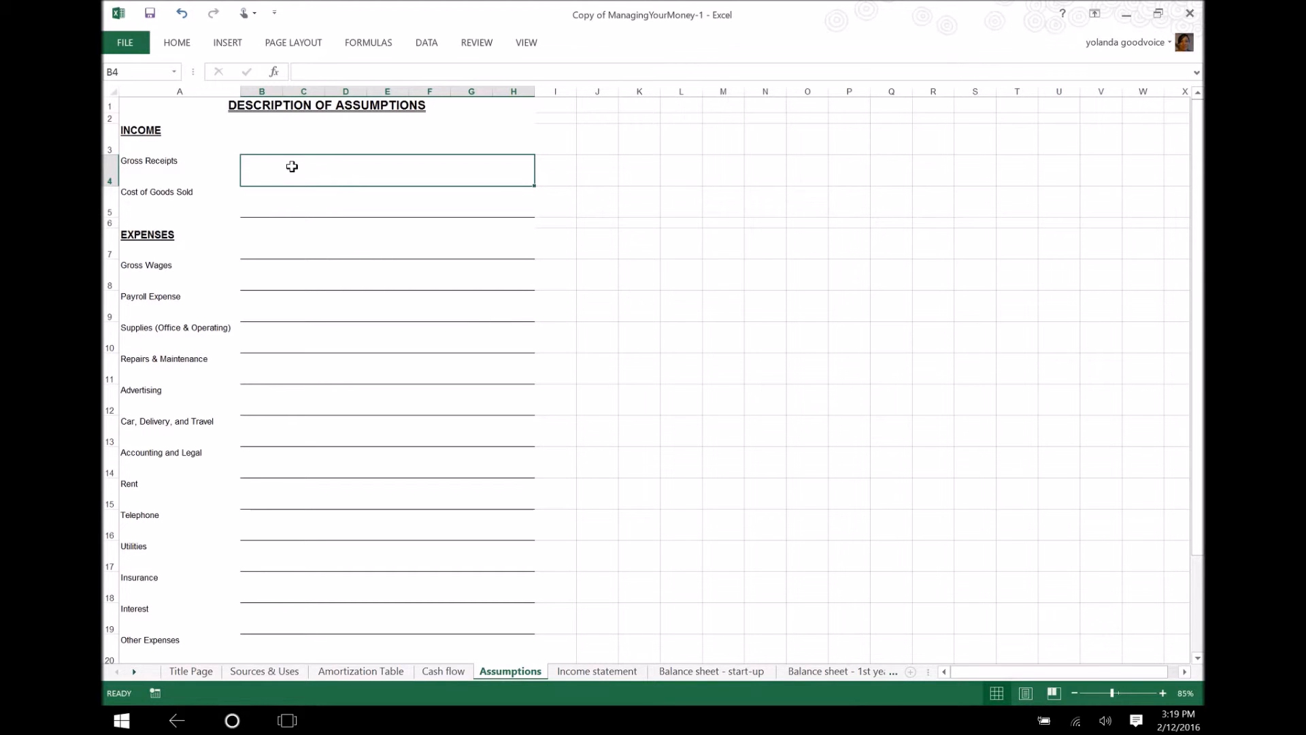
text(sell )
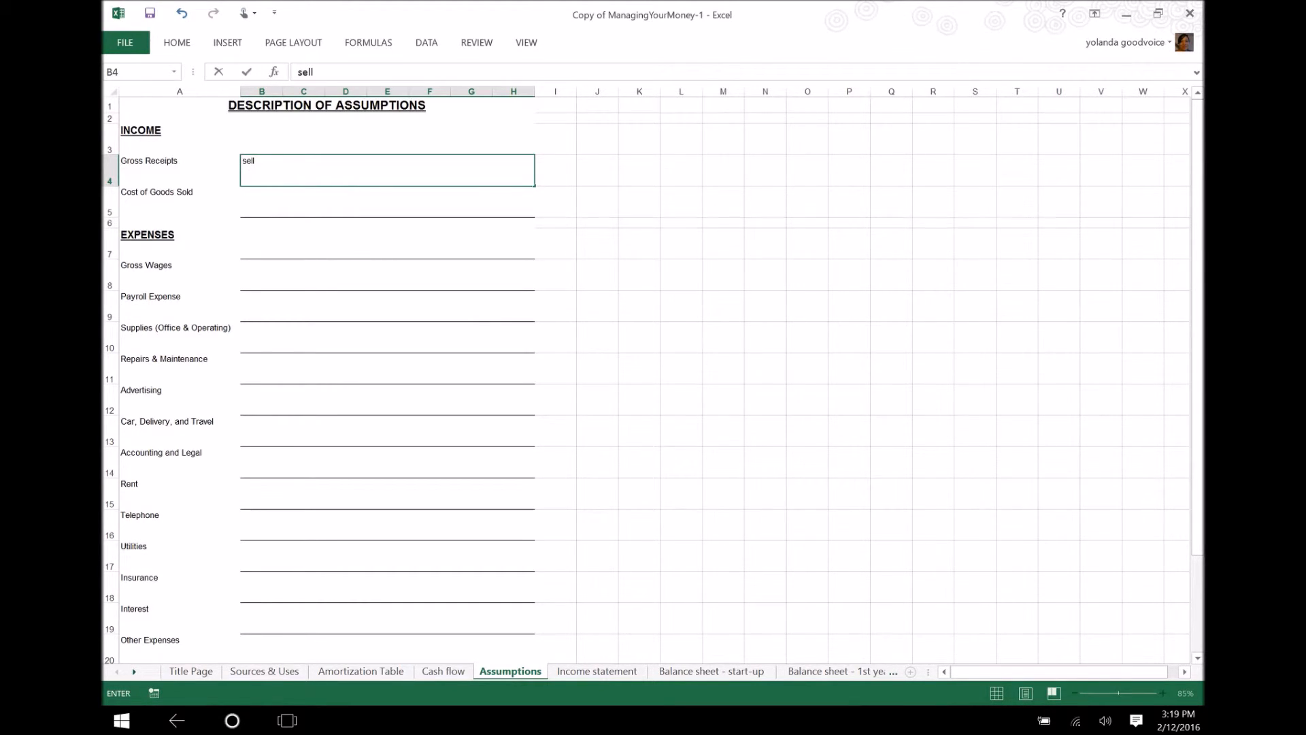
text(20 pie a day at $14)
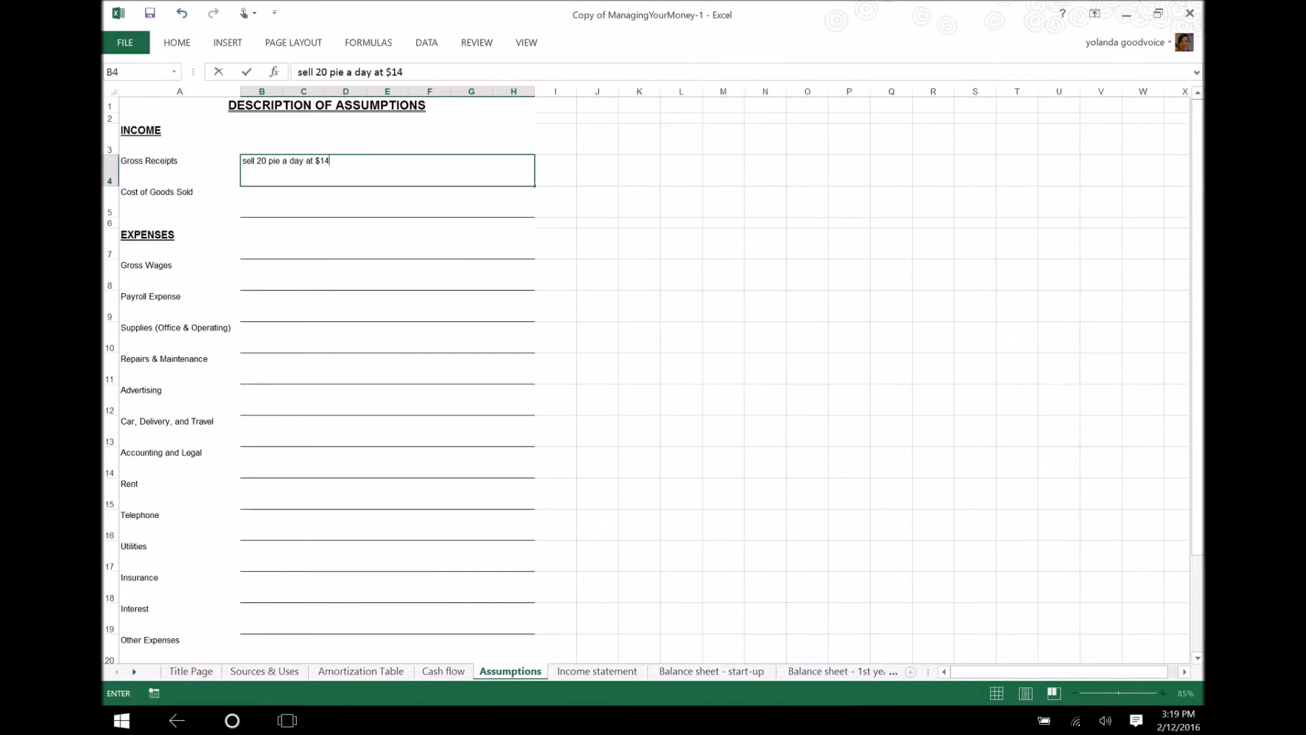
text( each, sell 5)
text(pies at )
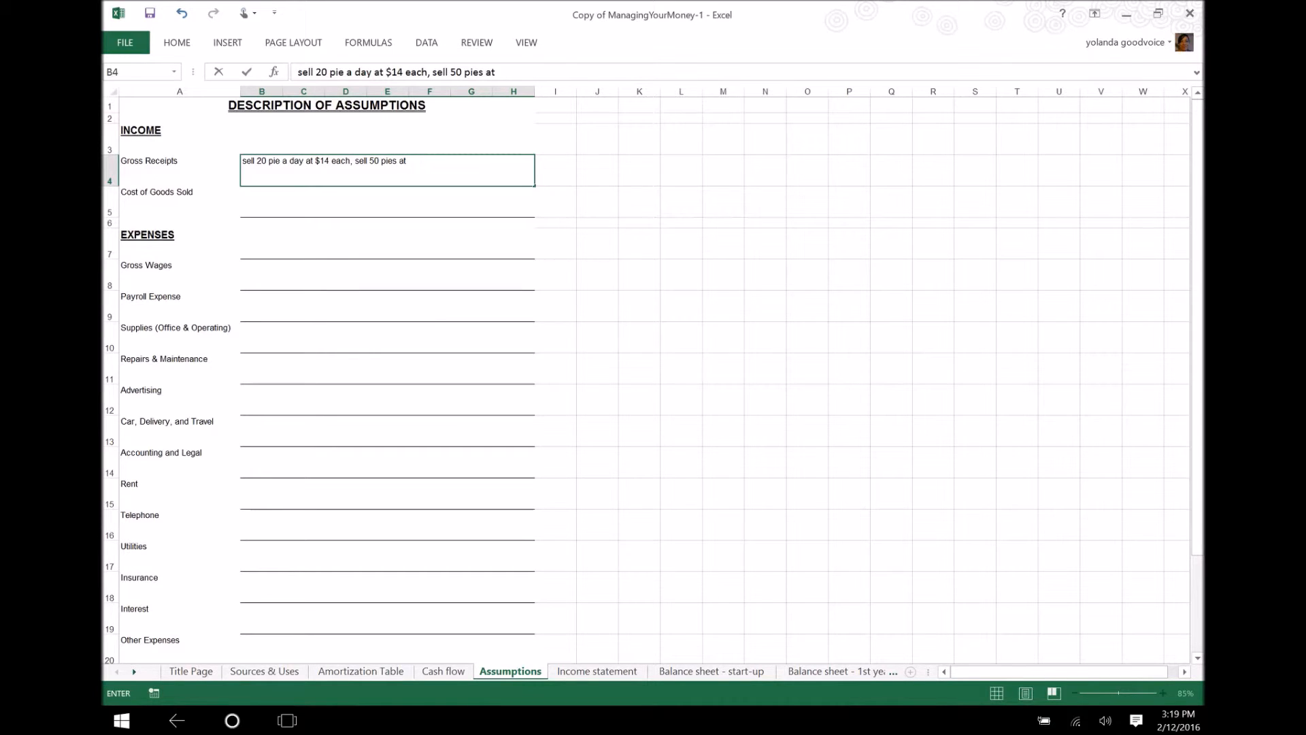
text($2 each)
Describe the Cost of Goods Sold assumption as "it costs me $5 a pie and $0.50 a muffin"
click(273, 197)
text(it costs me 5)
key(BackSpace)
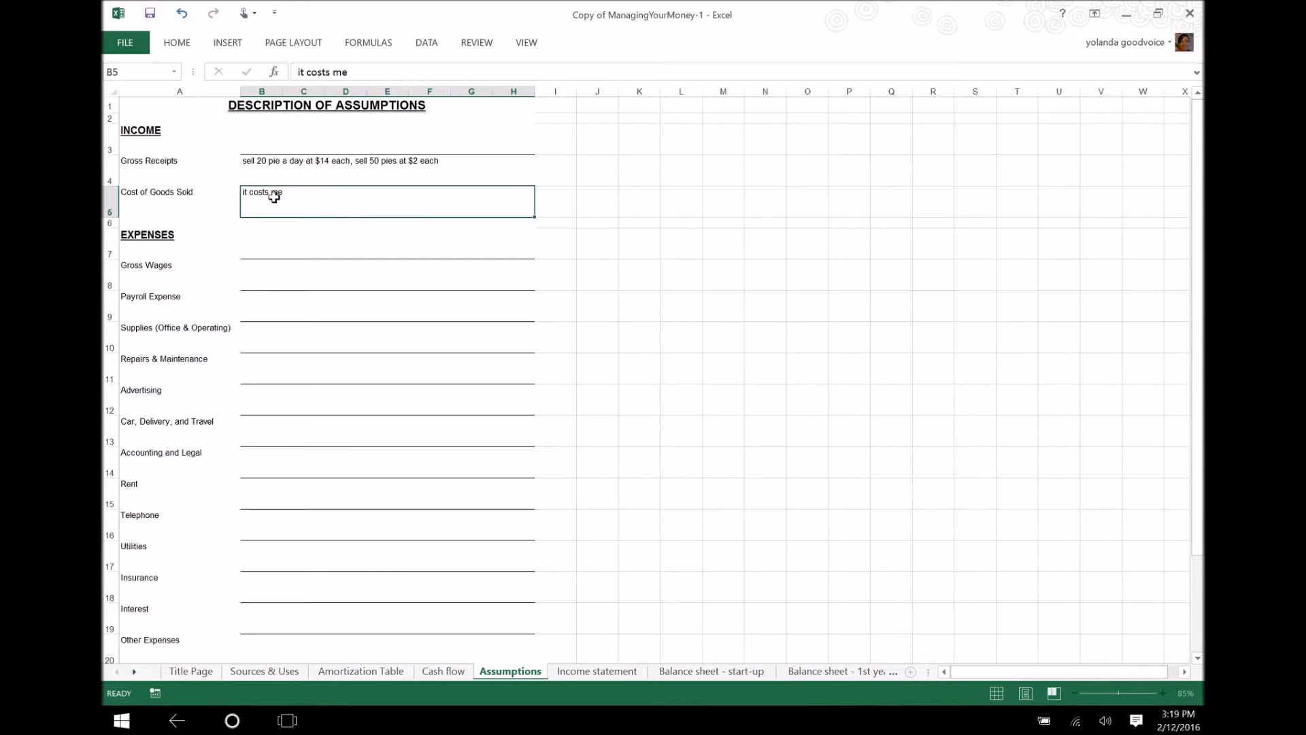
key(Tab)
text($%)
key(Escape)
click(274, 196)
key(F2)
text($5)
text( a oue)
text( abd)
key(BackSpace)
key(BackSpace)
key(BackSpace)
key(BackSpace)
key(BackSpace)
key(BackSpace)
key(BackSpace)
key(BackSpace)
text(pie and $0.5 )
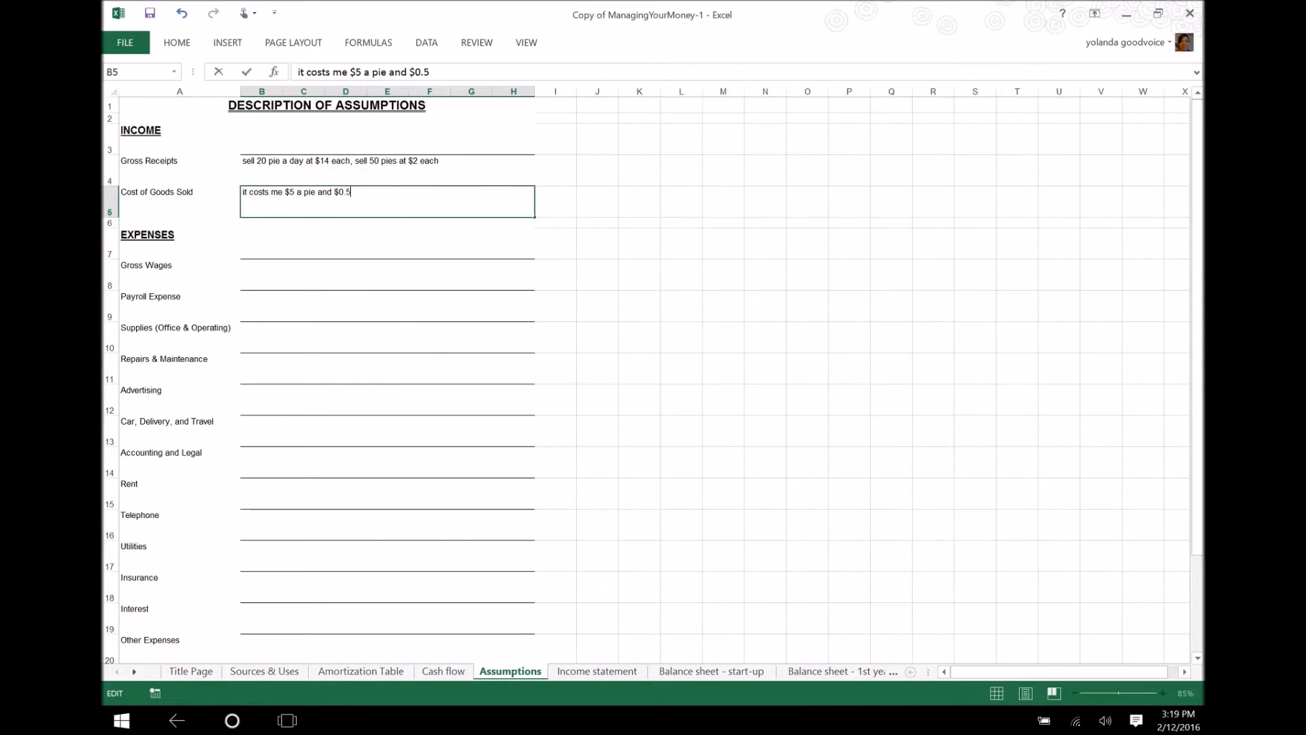
text(0 a muffin)
click(403, 155)
click(391, 163)
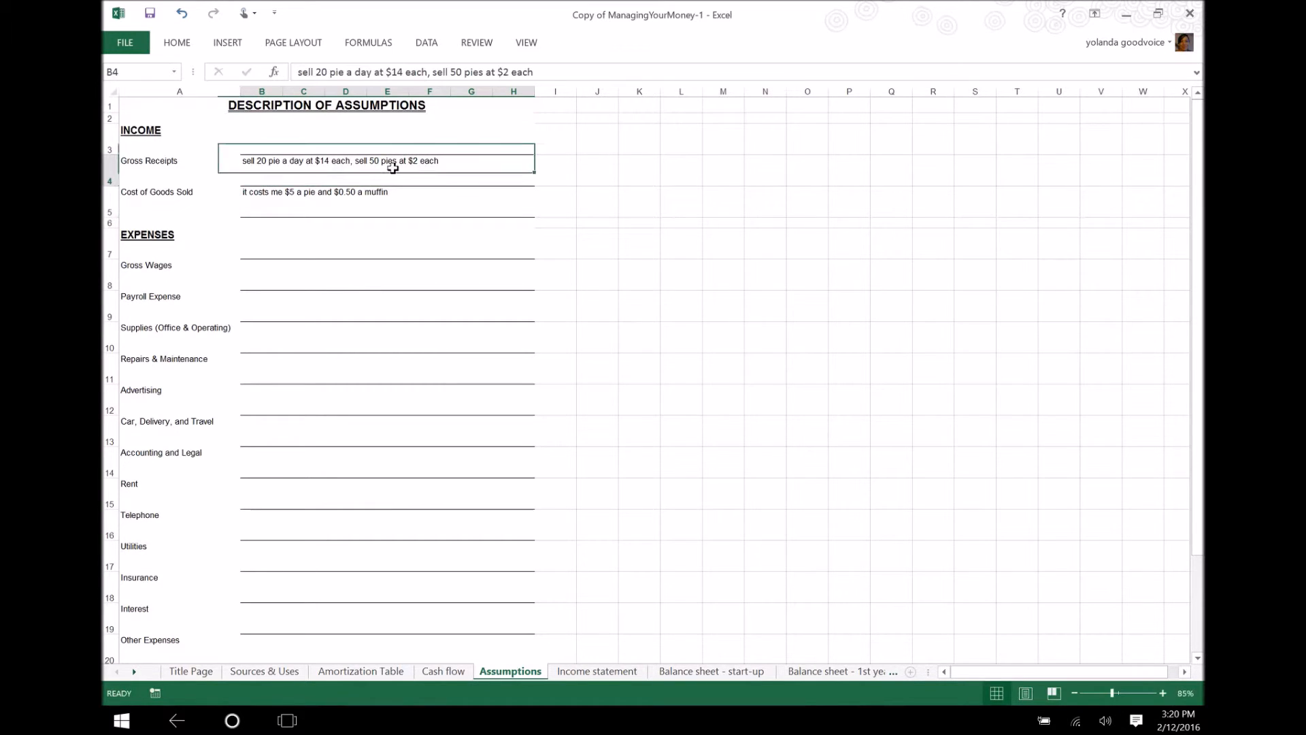
key(F2)
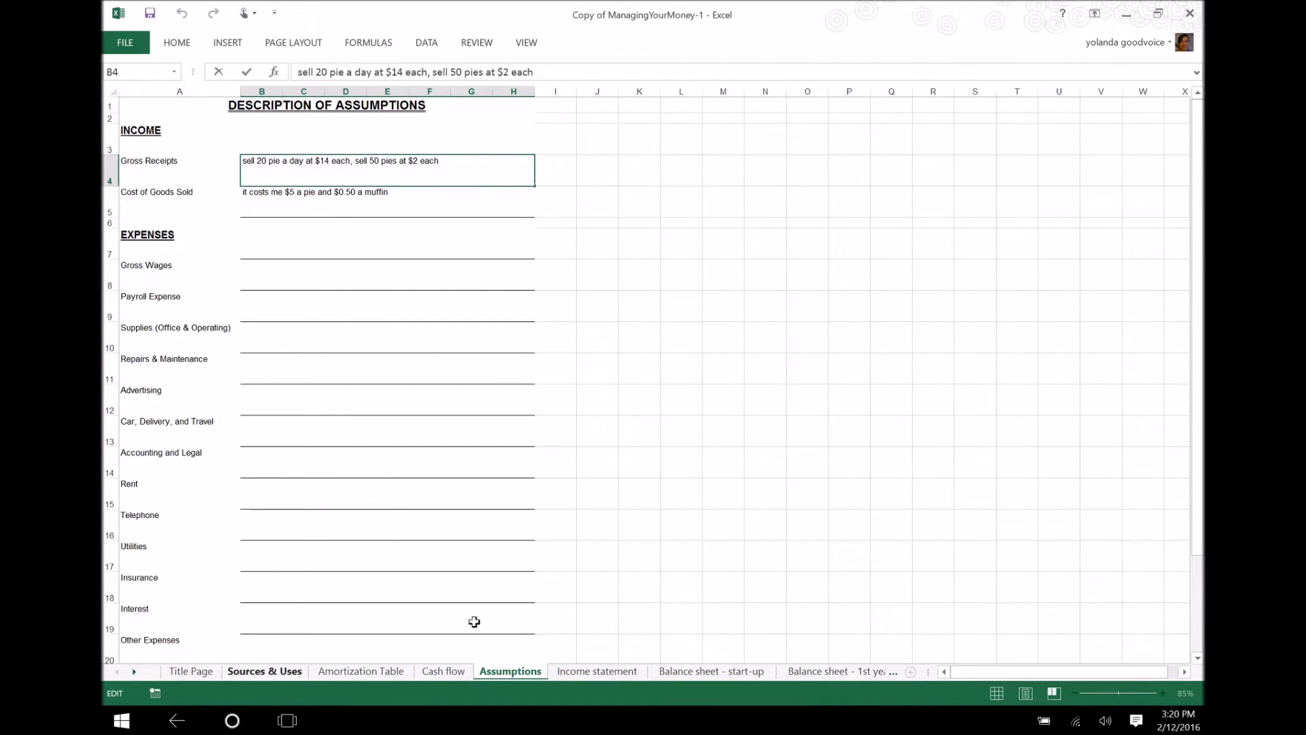
key(Escape)
Review the projected income statement, including the source of Year 1 interest, and the start-up, 1st year and 2nd year balance sheets
click(593, 674)
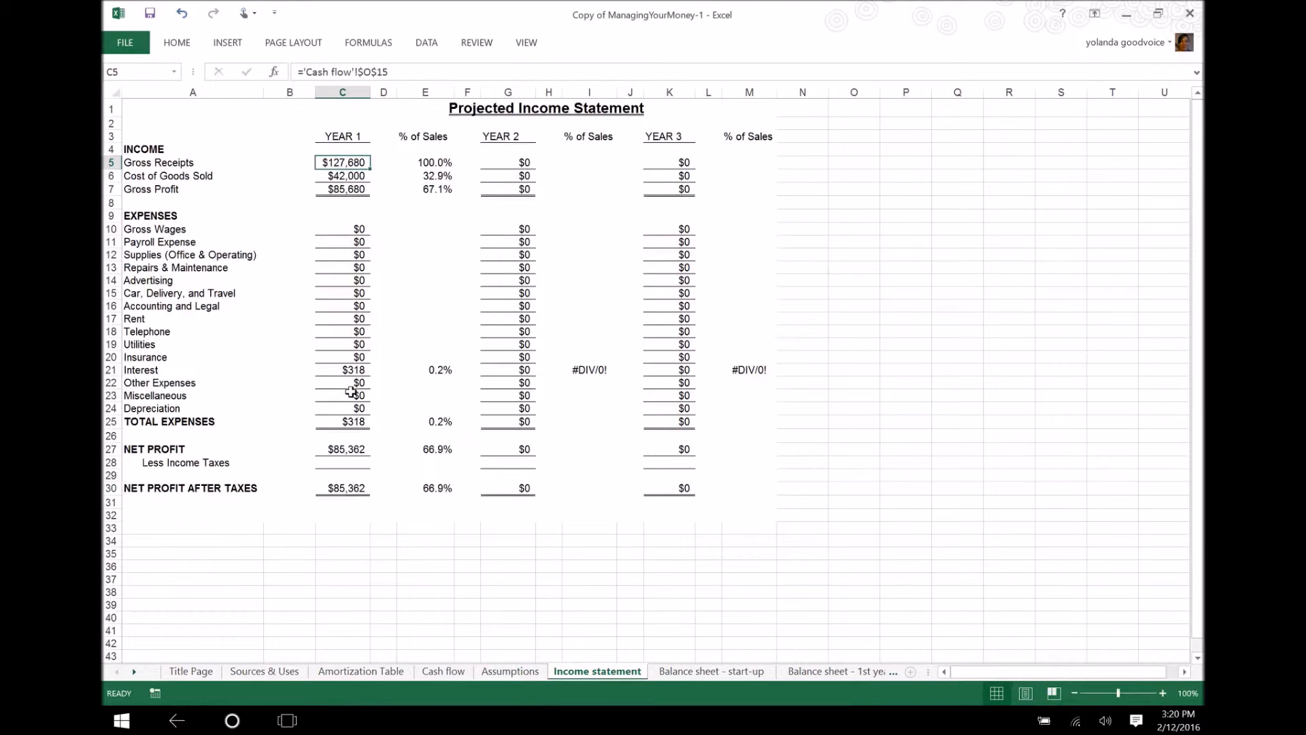
click(363, 368)
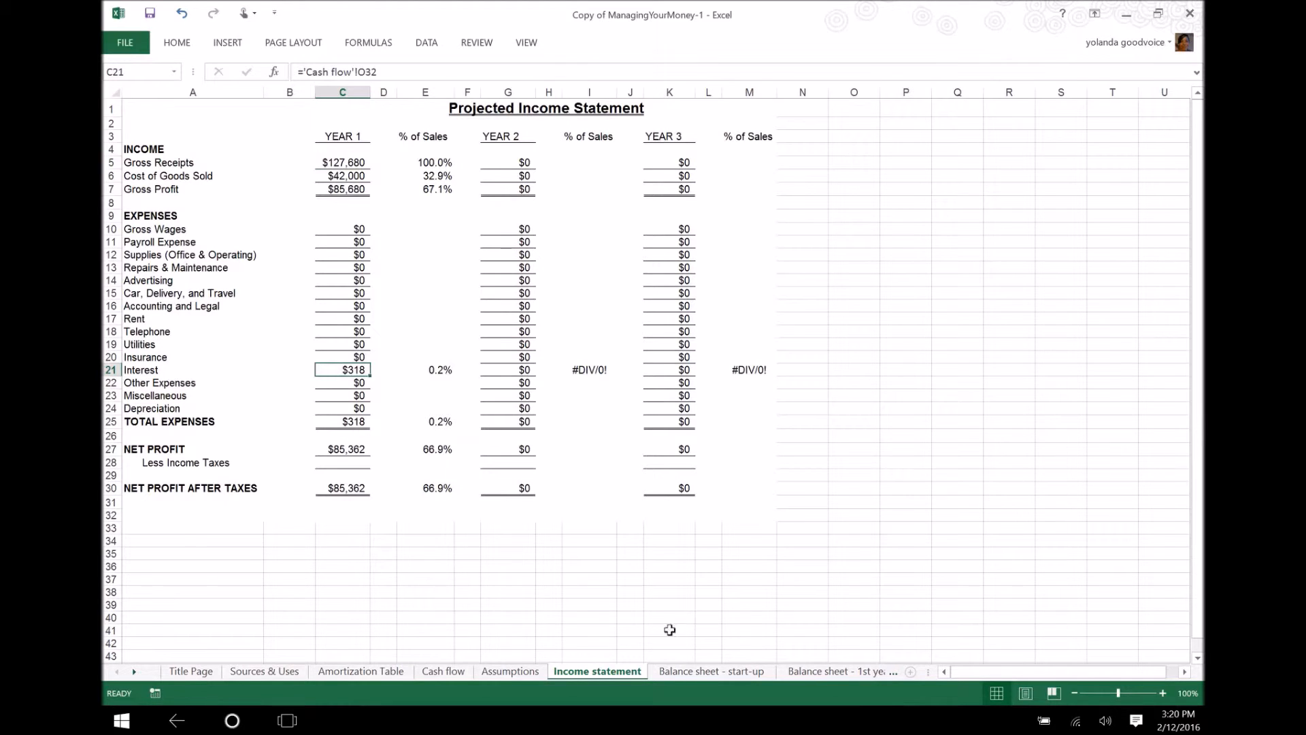
click(693, 675)
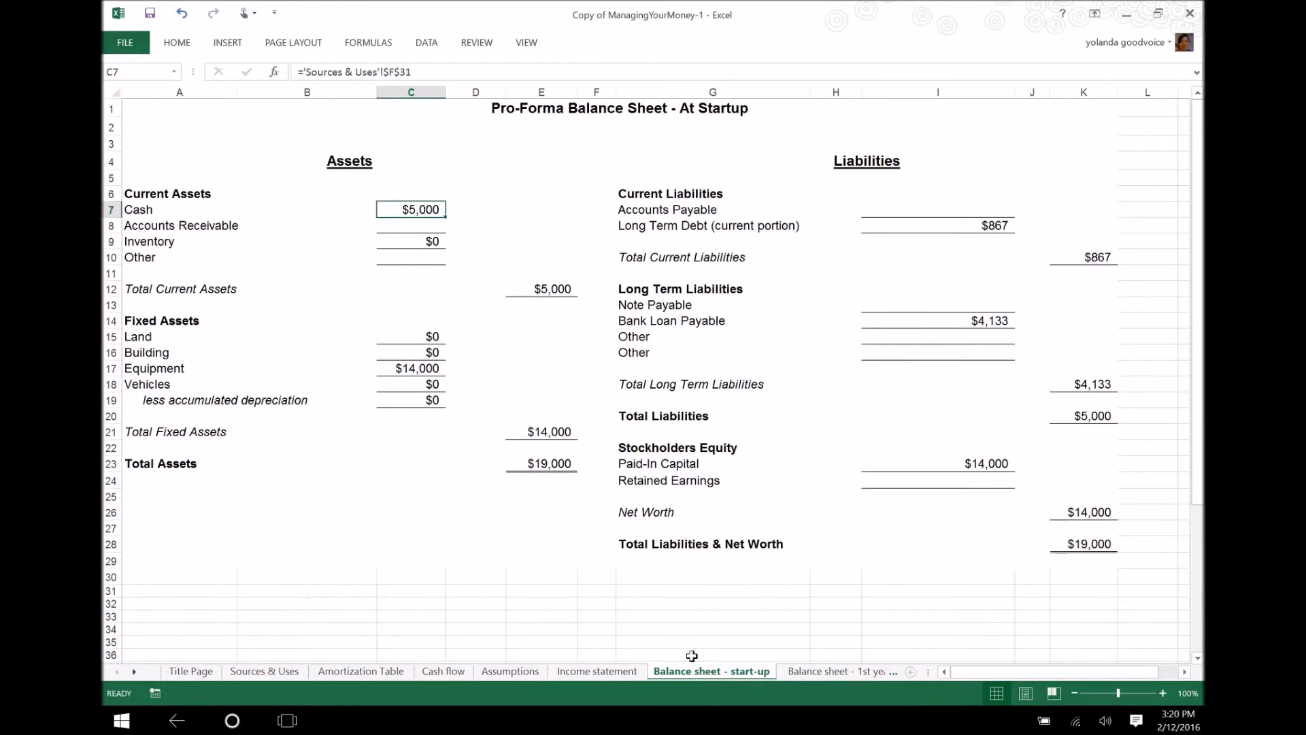
click(809, 676)
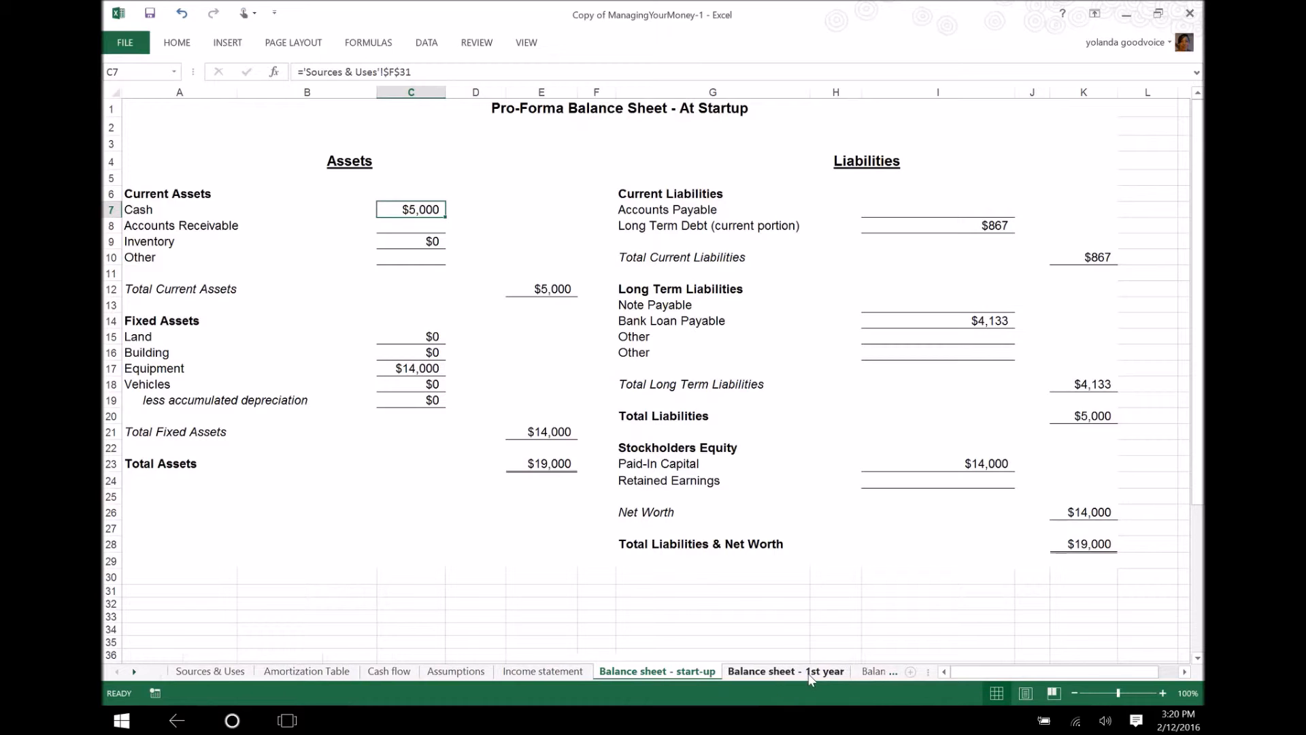
click(860, 673)
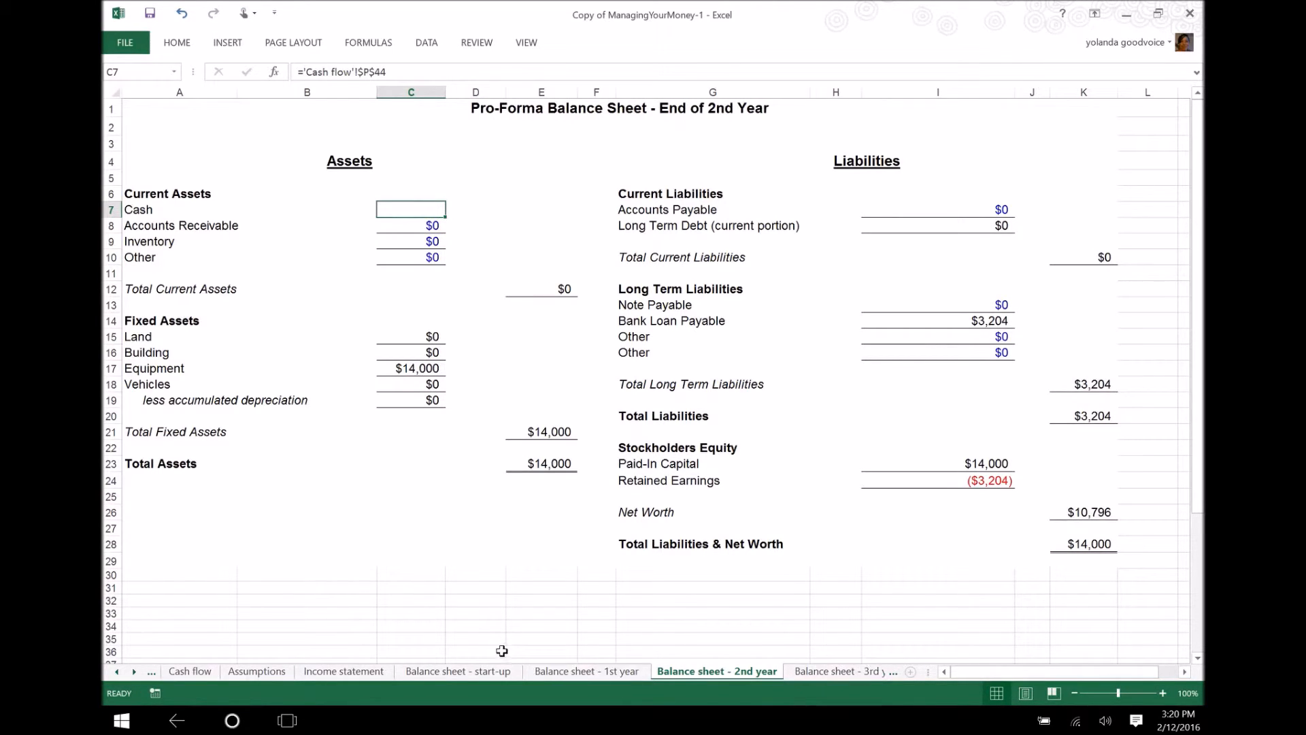
On the Cash flow sheet, set the Year 2 pies total to 5% above Year 1 with =O10*1.05
click(195, 673)
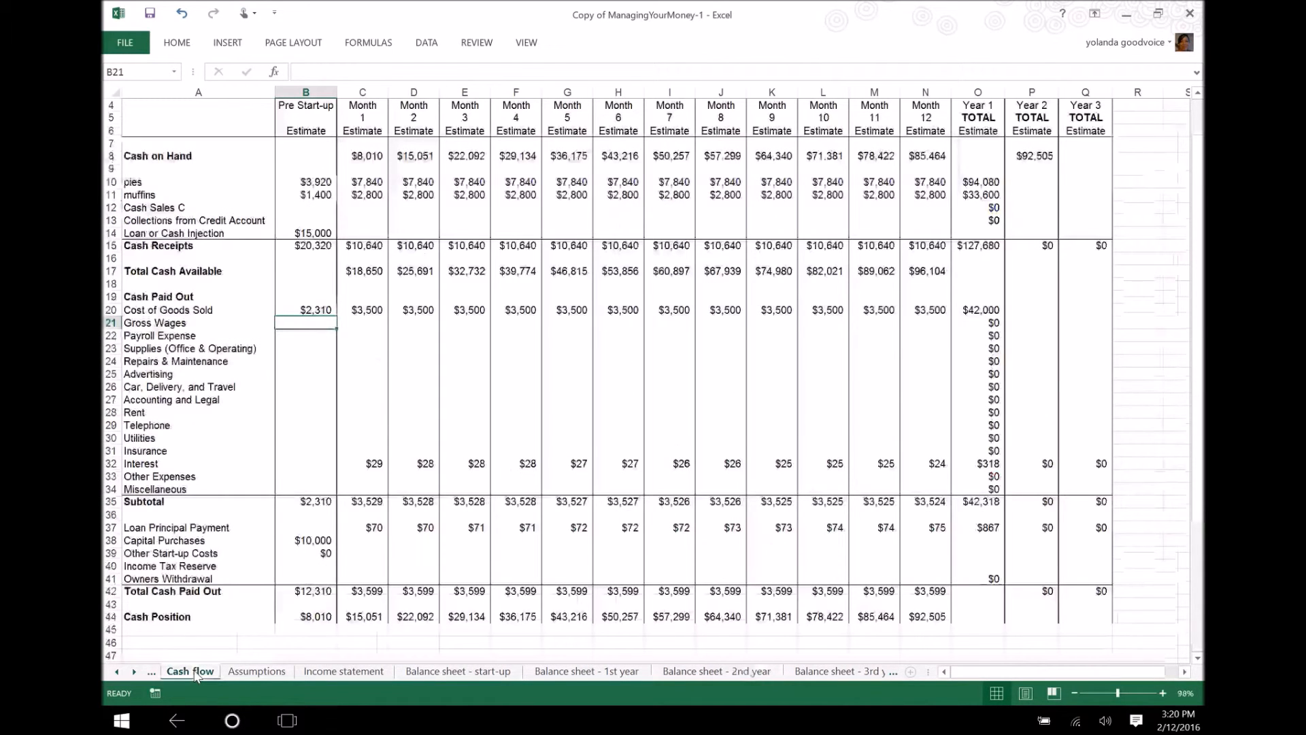
click(1032, 181)
text(=)
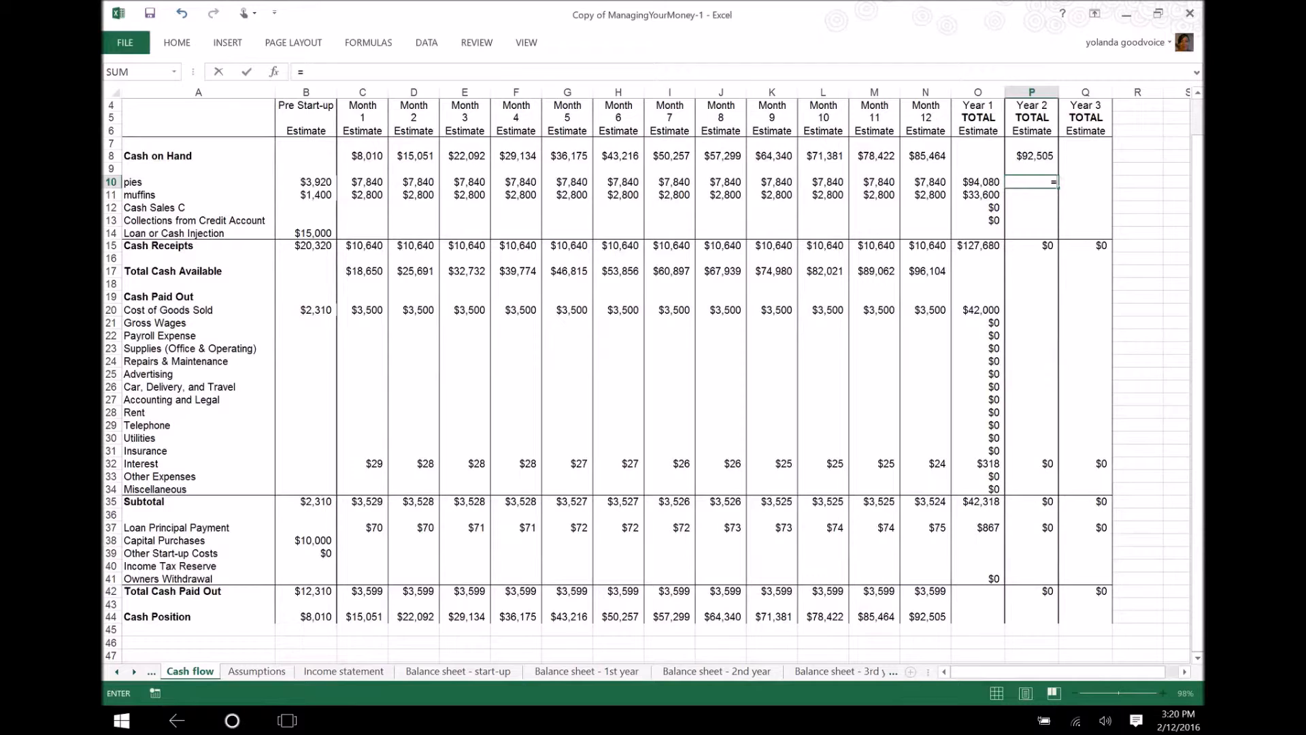
click(986, 182)
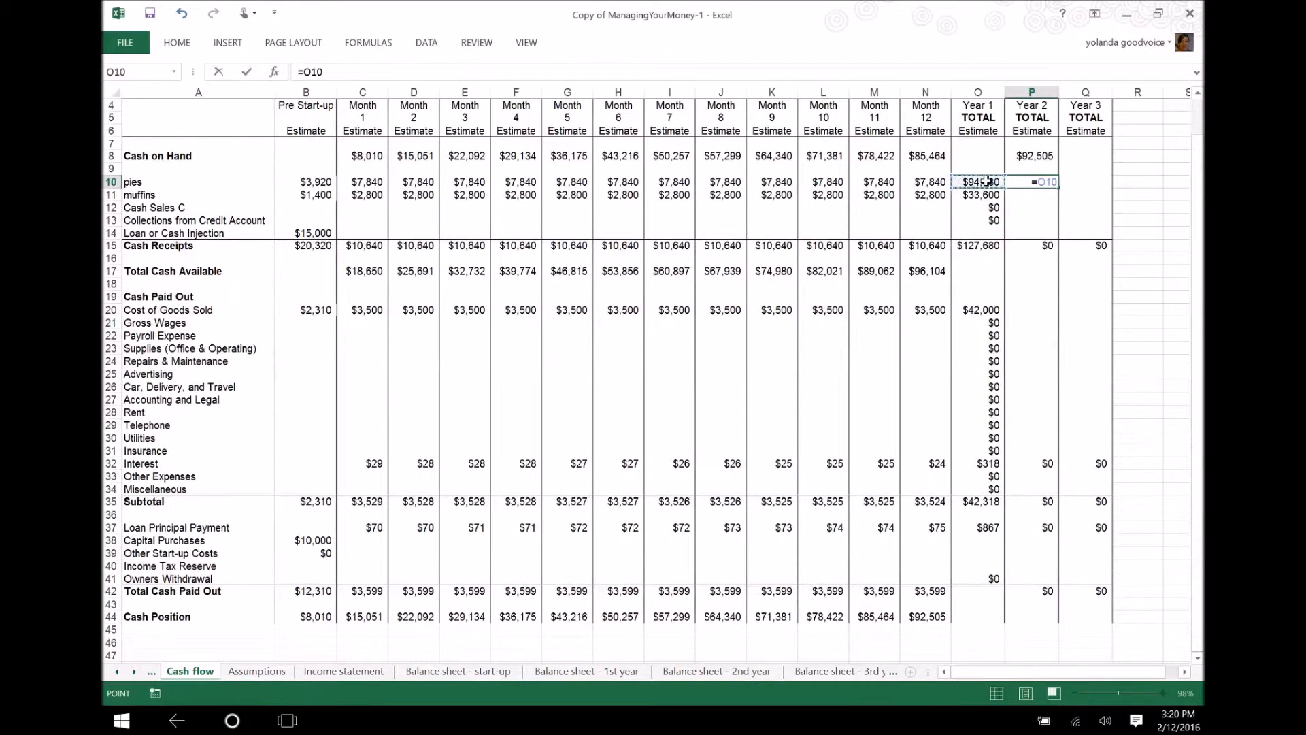
text(*1.05)
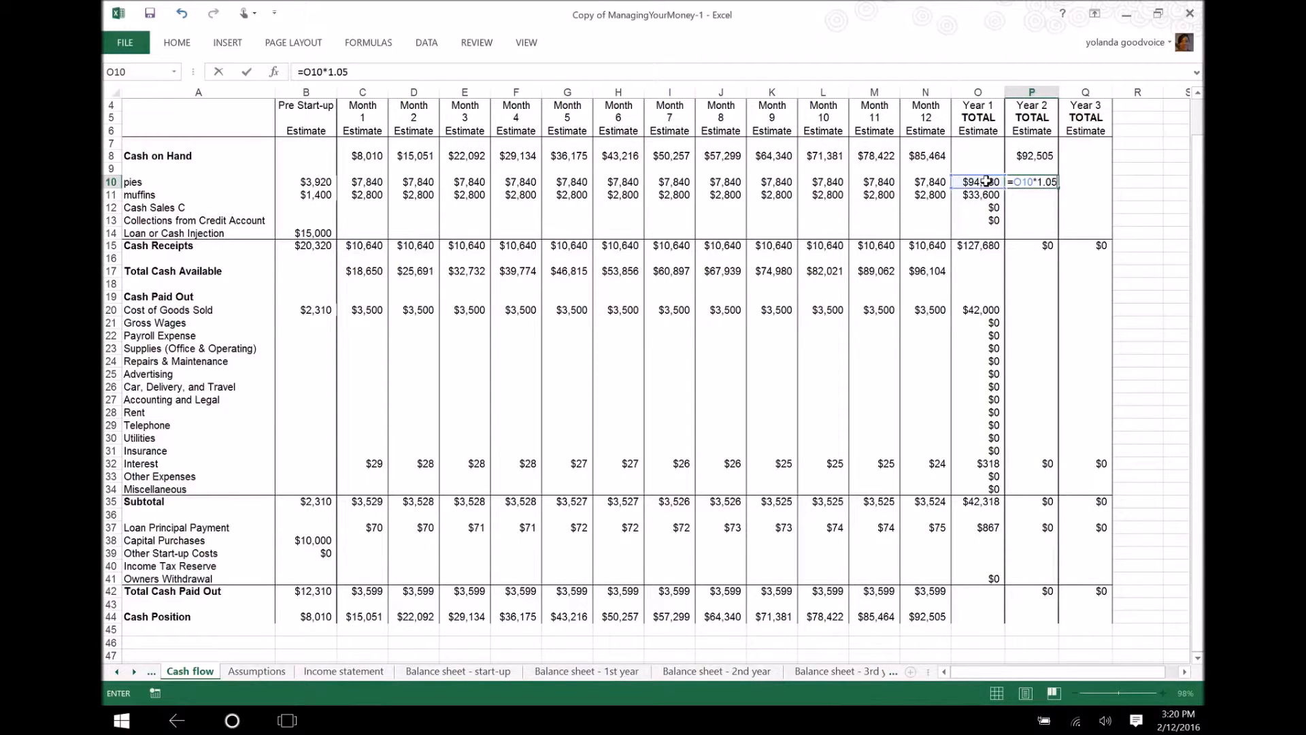
key(ctrl+Return)
Copy the Year 2 pies growth formula down to the muffins row
click(1045, 181)
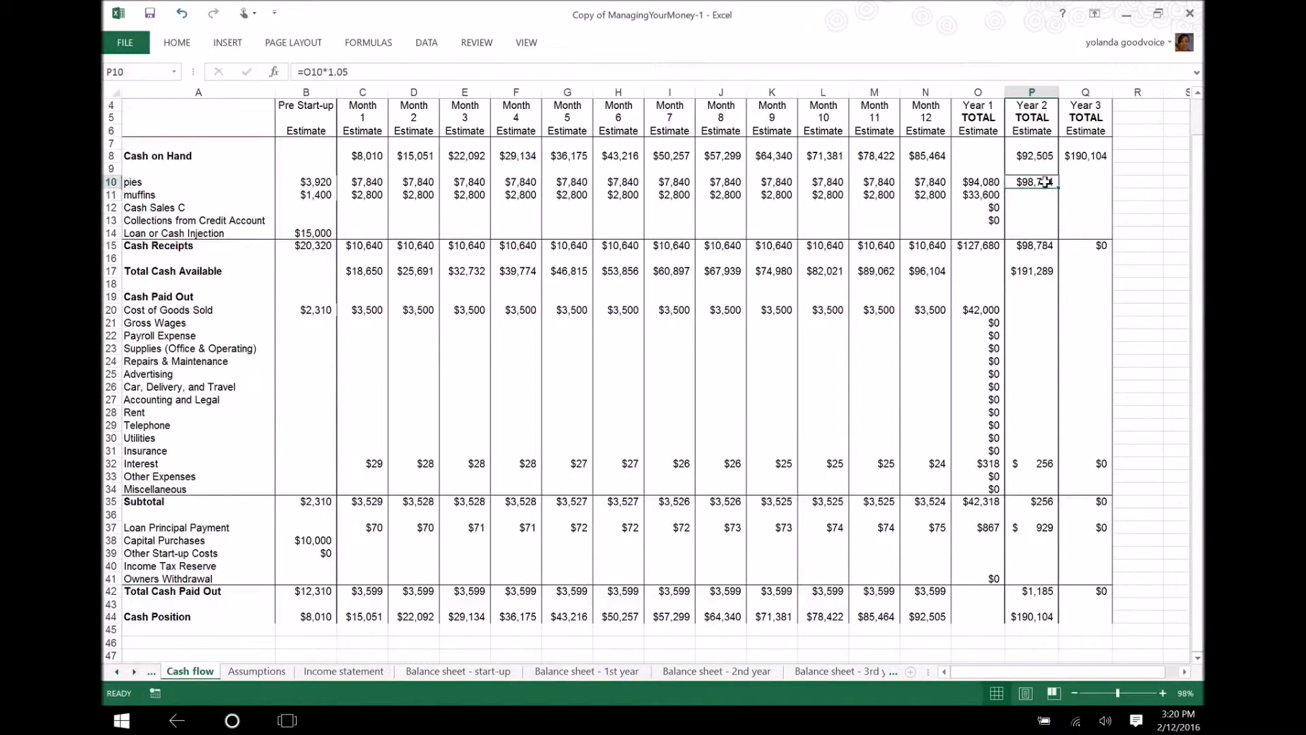
drag(1059, 189, 1060, 206)
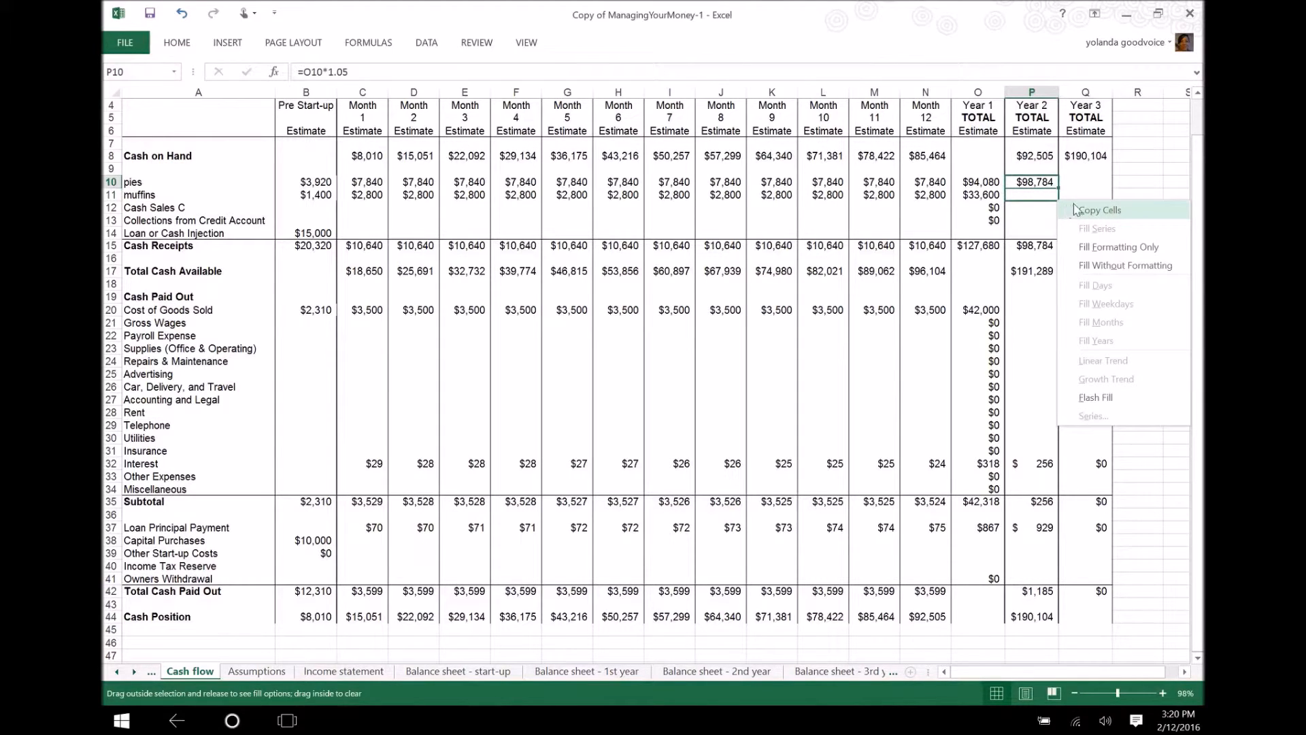
click(1073, 208)
drag(1073, 203, 1071, 204)
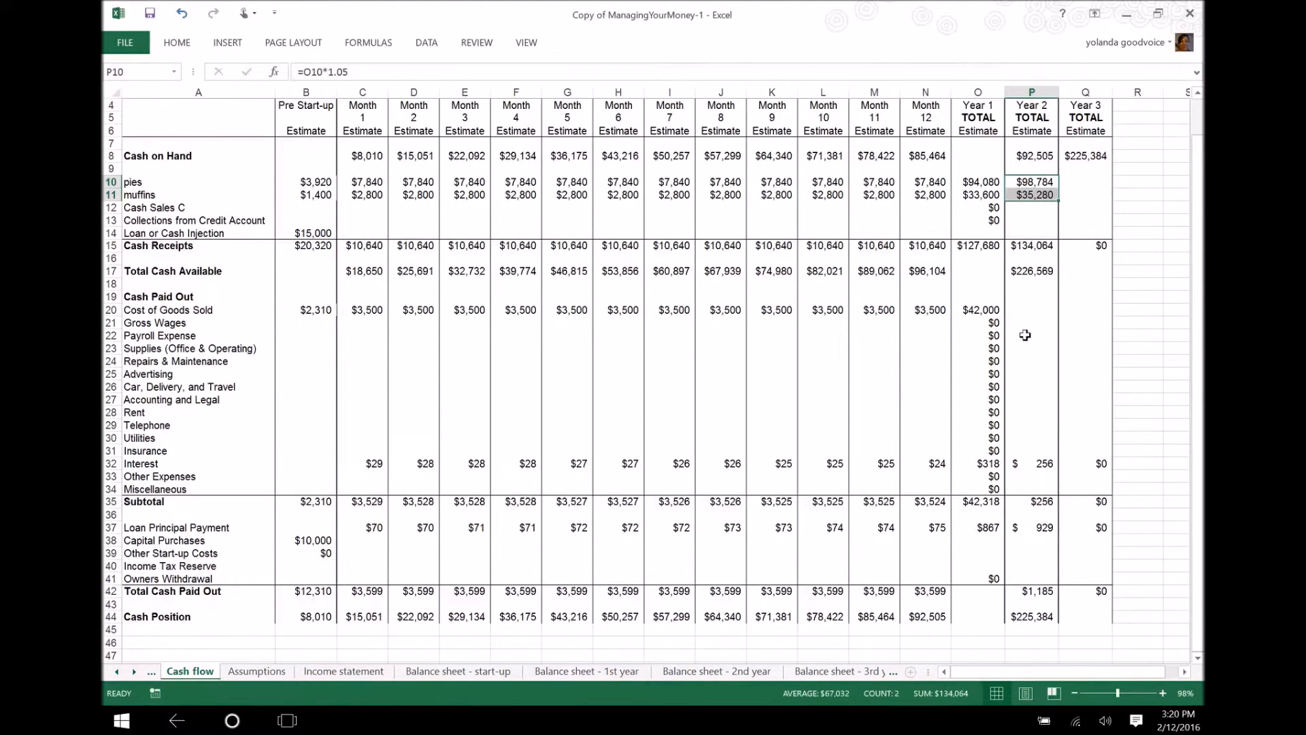
Review the 2nd year balance sheet and the Year 1, Year 2 and Year 3 Cash Receipts totals on the Cash flow sheet
click(1036, 311)
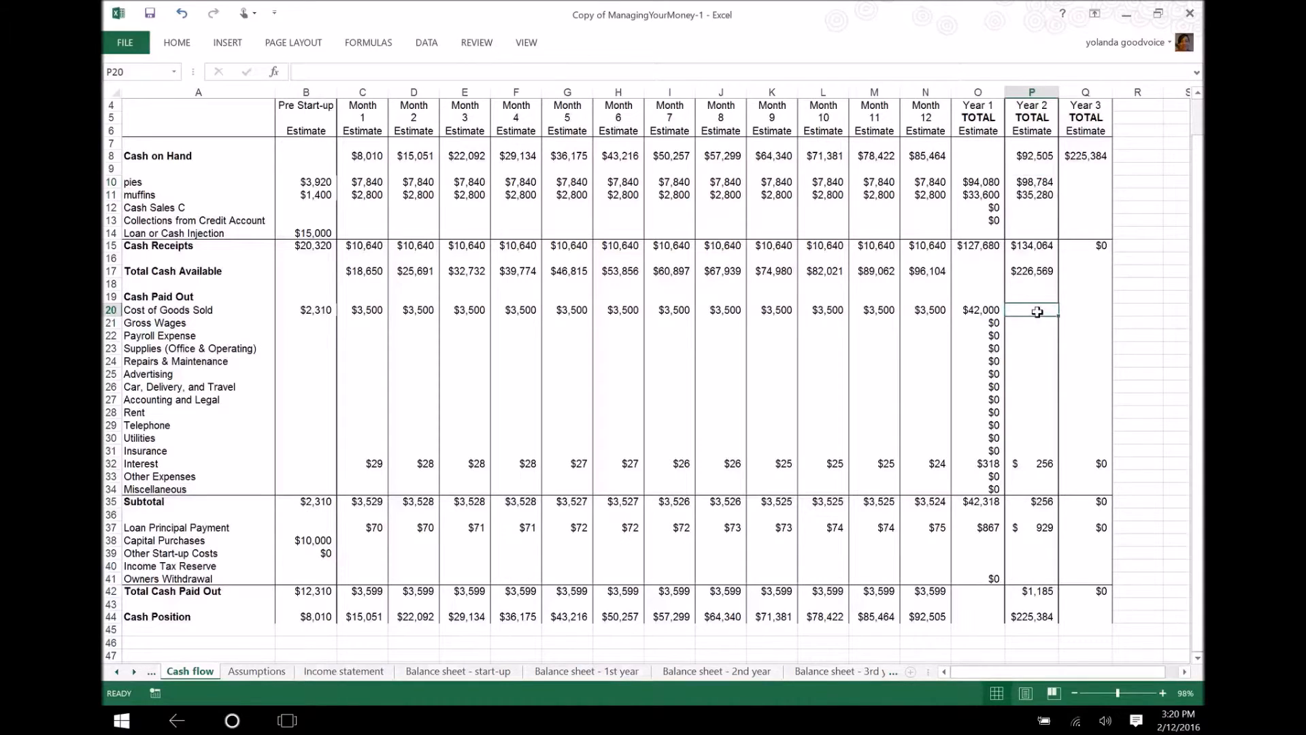
click(712, 673)
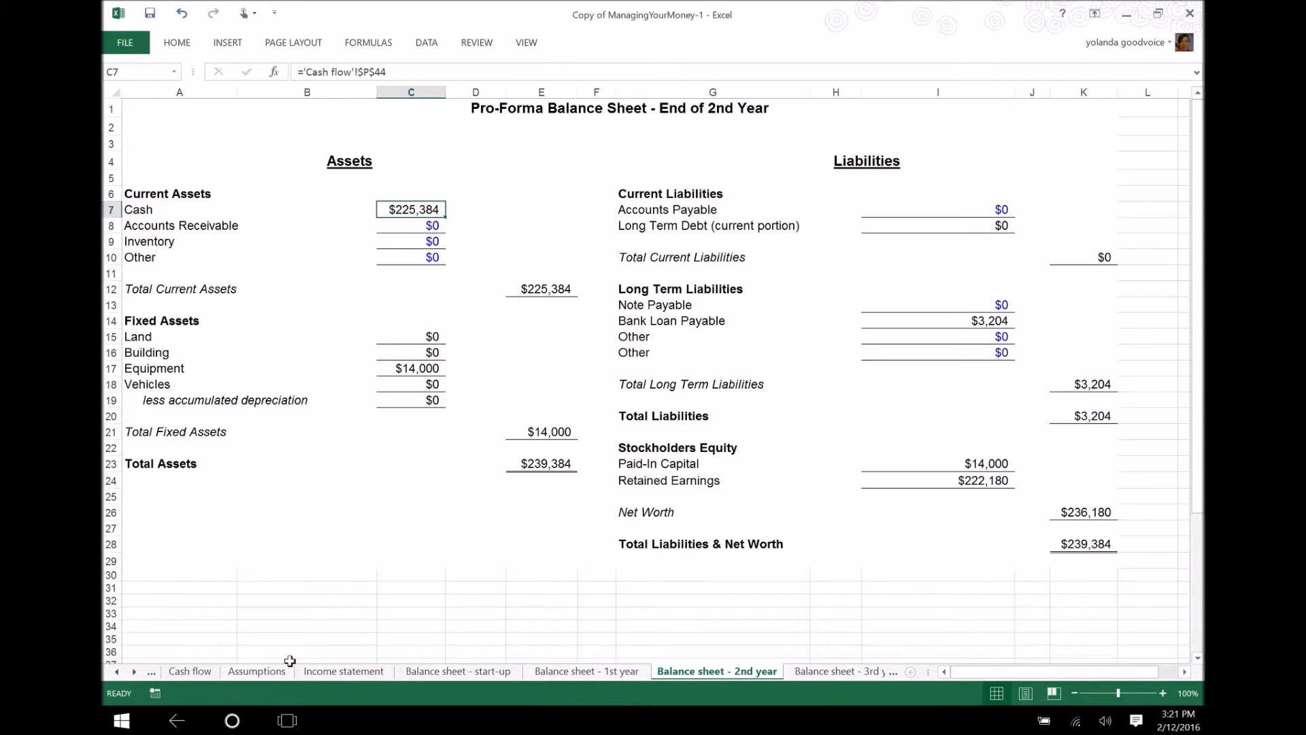
click(184, 674)
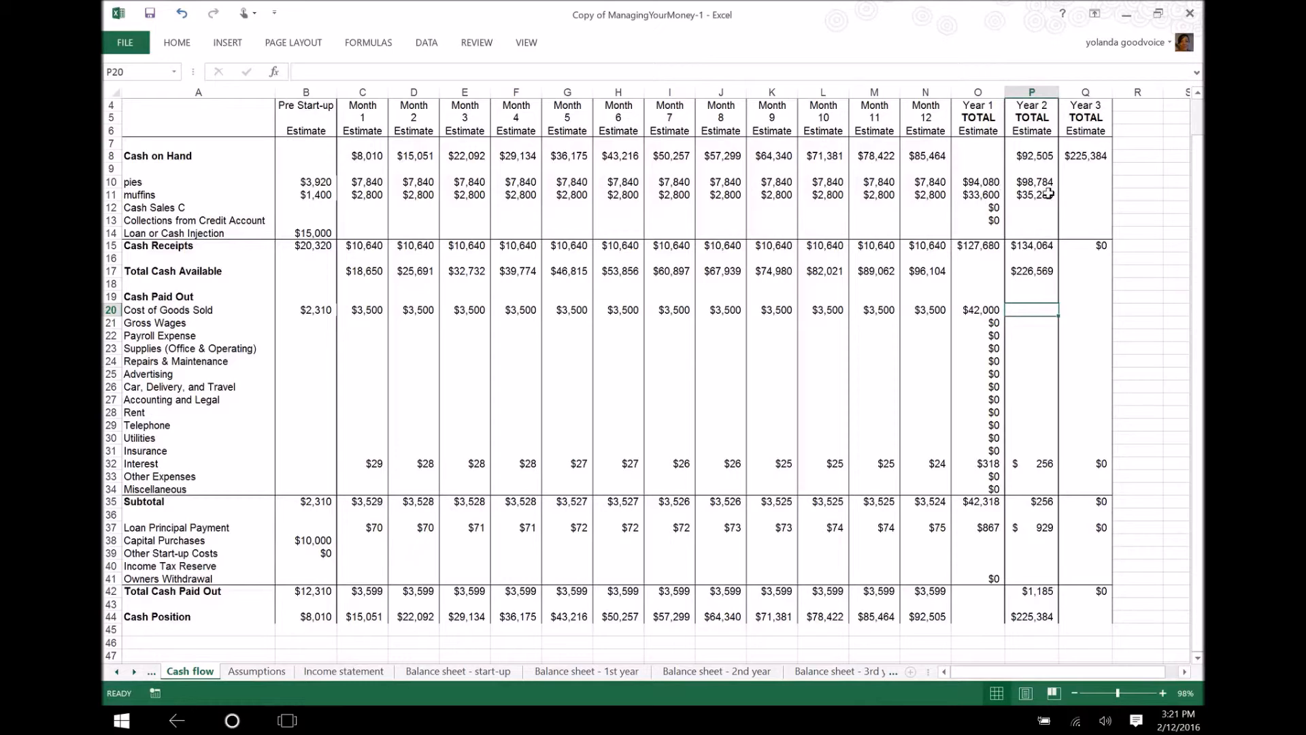
double_click(978, 248)
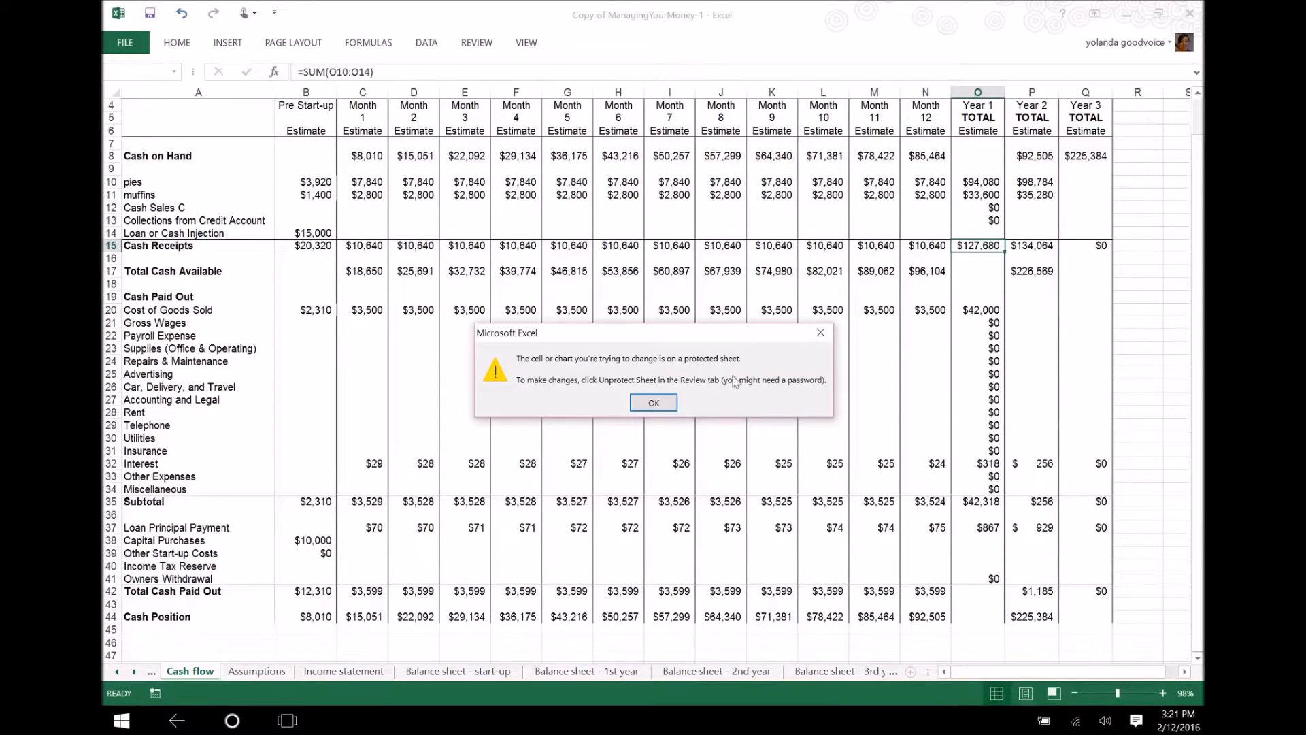
click(653, 401)
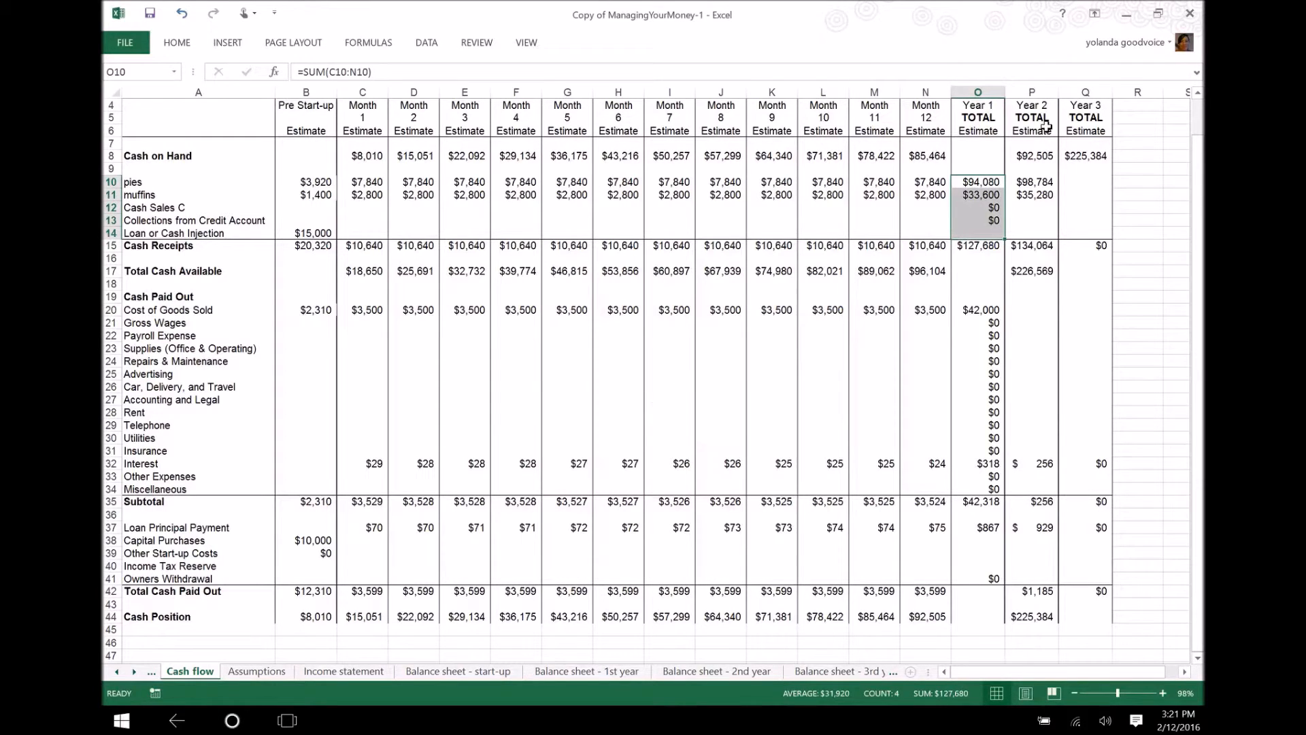
click(986, 247)
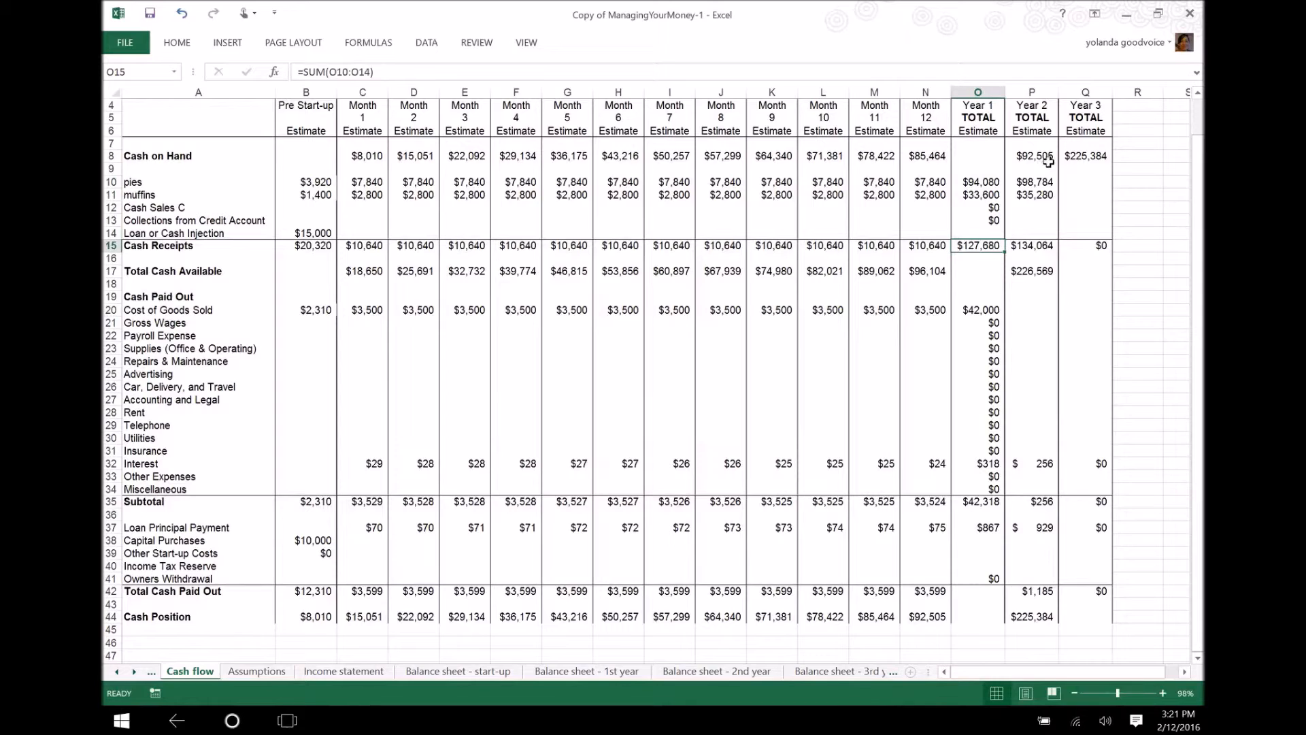
click(1044, 246)
click(1081, 247)
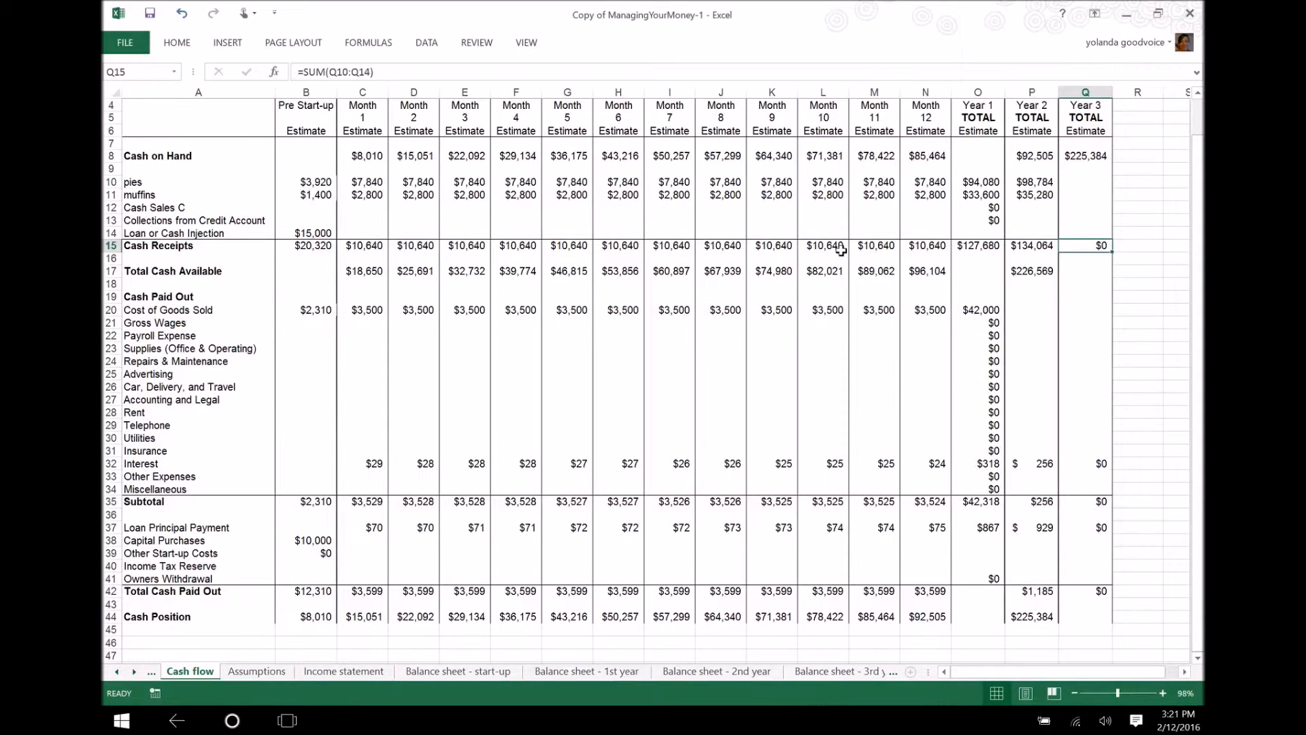
Switch to the Submittable grant application in Firefox and review the Sales Revenue, Projected Sales Revenue and 3-Year Cash Projections requirements
click(293, 725)
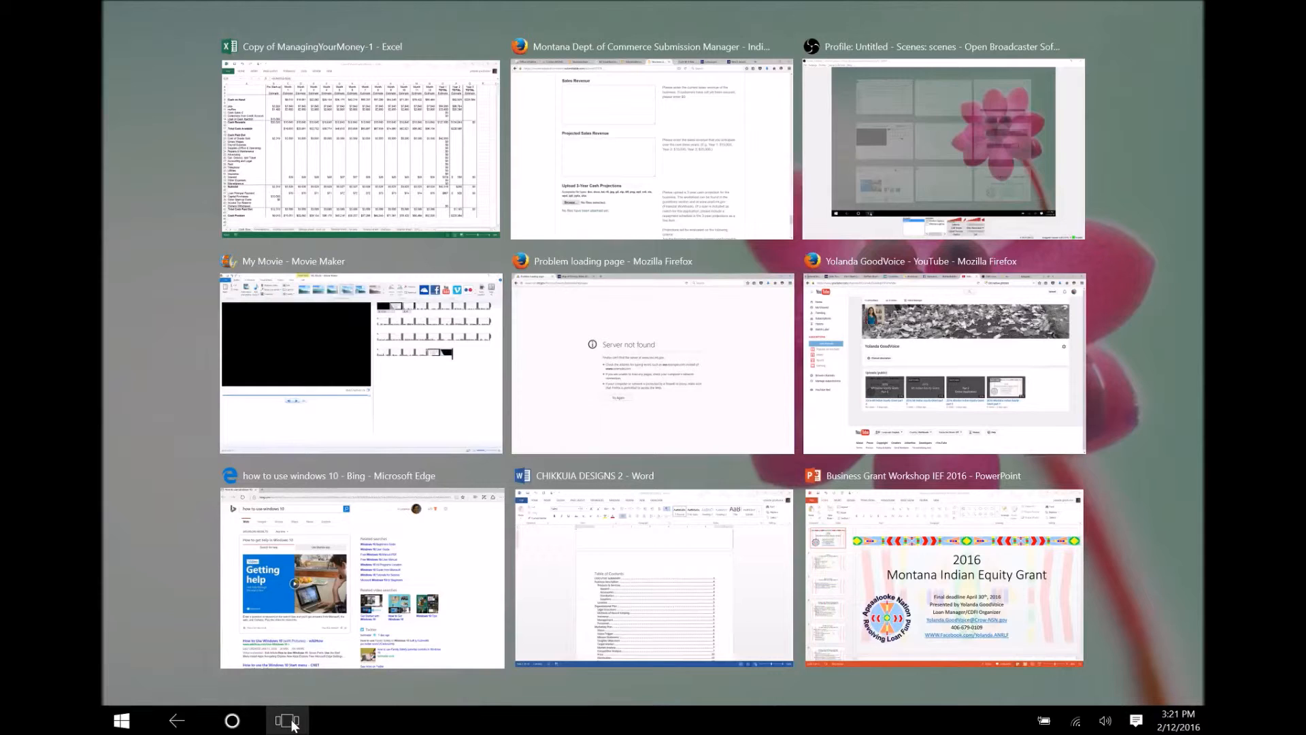
click(605, 151)
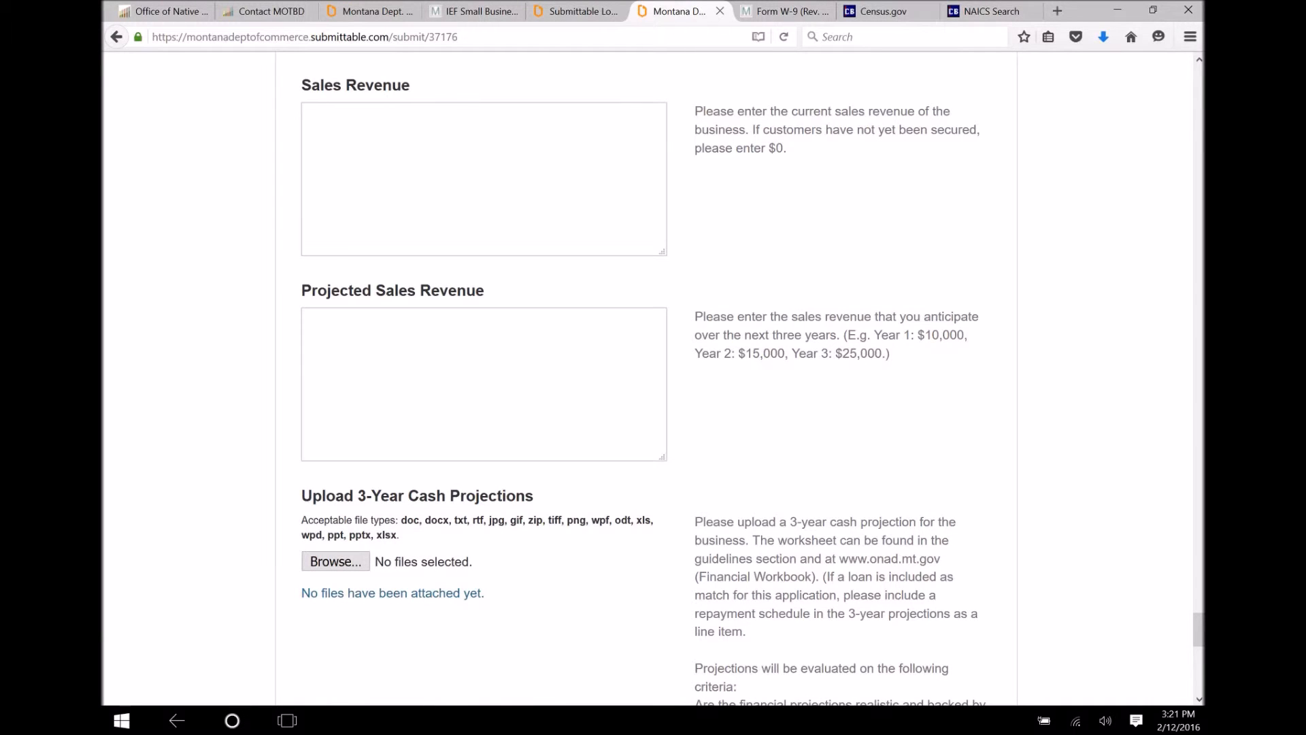
scroll(749, 381, up, 1)
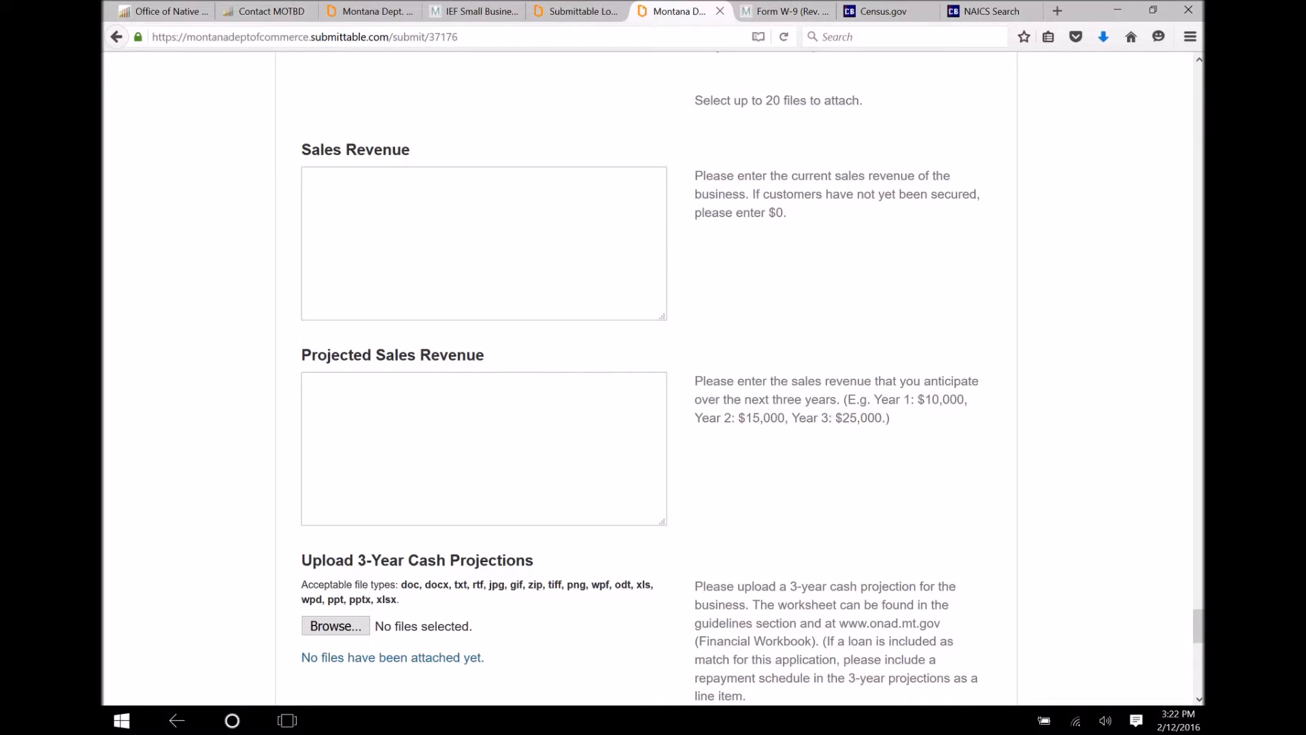
scroll(652, 381, down, 1)
scroll(646, 381, down, 3)
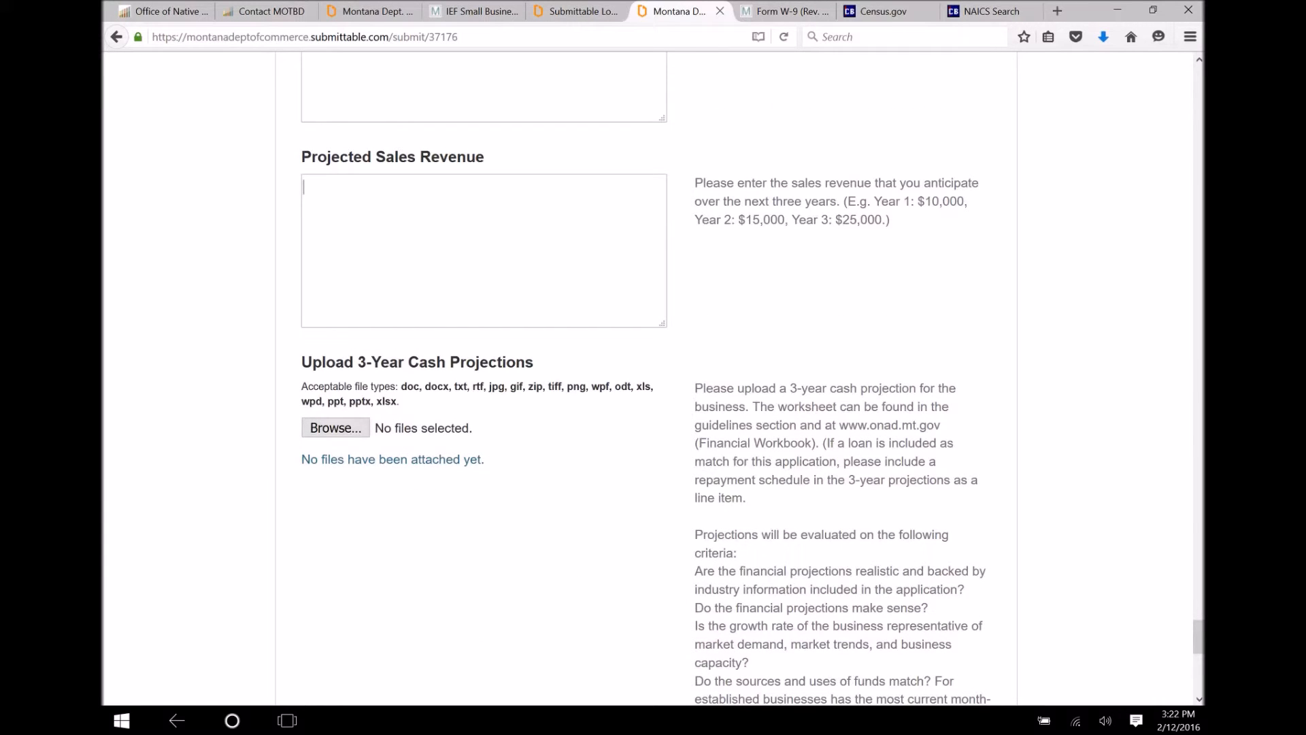
scroll(646, 381, up, 3)
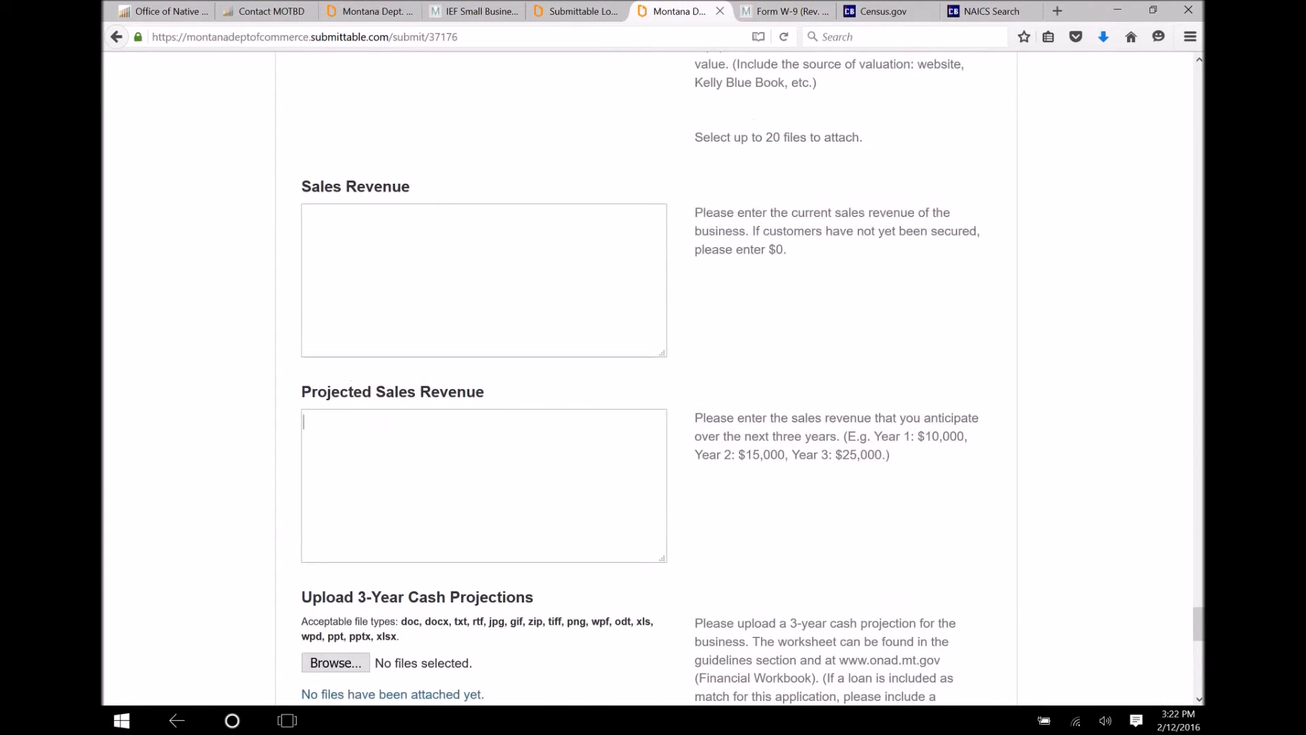
scroll(179, 431, down, 1)
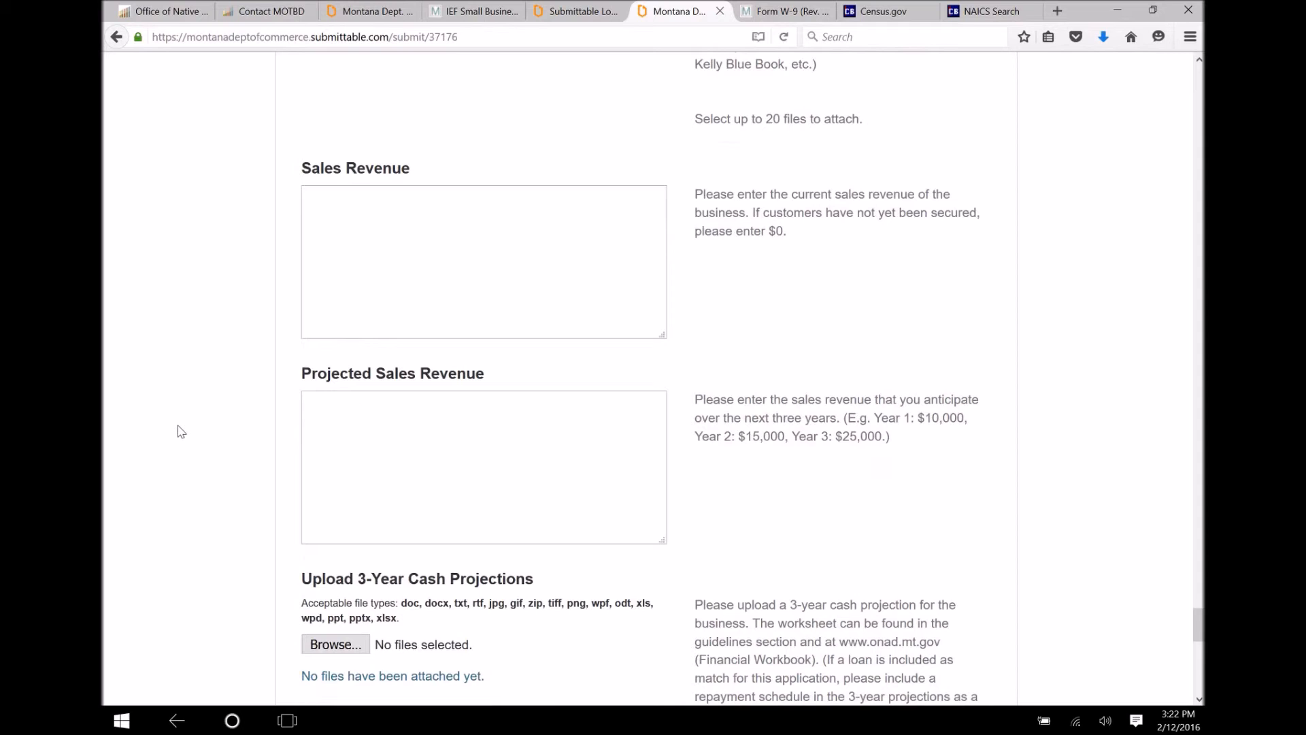
scroll(180, 431, down, 7)
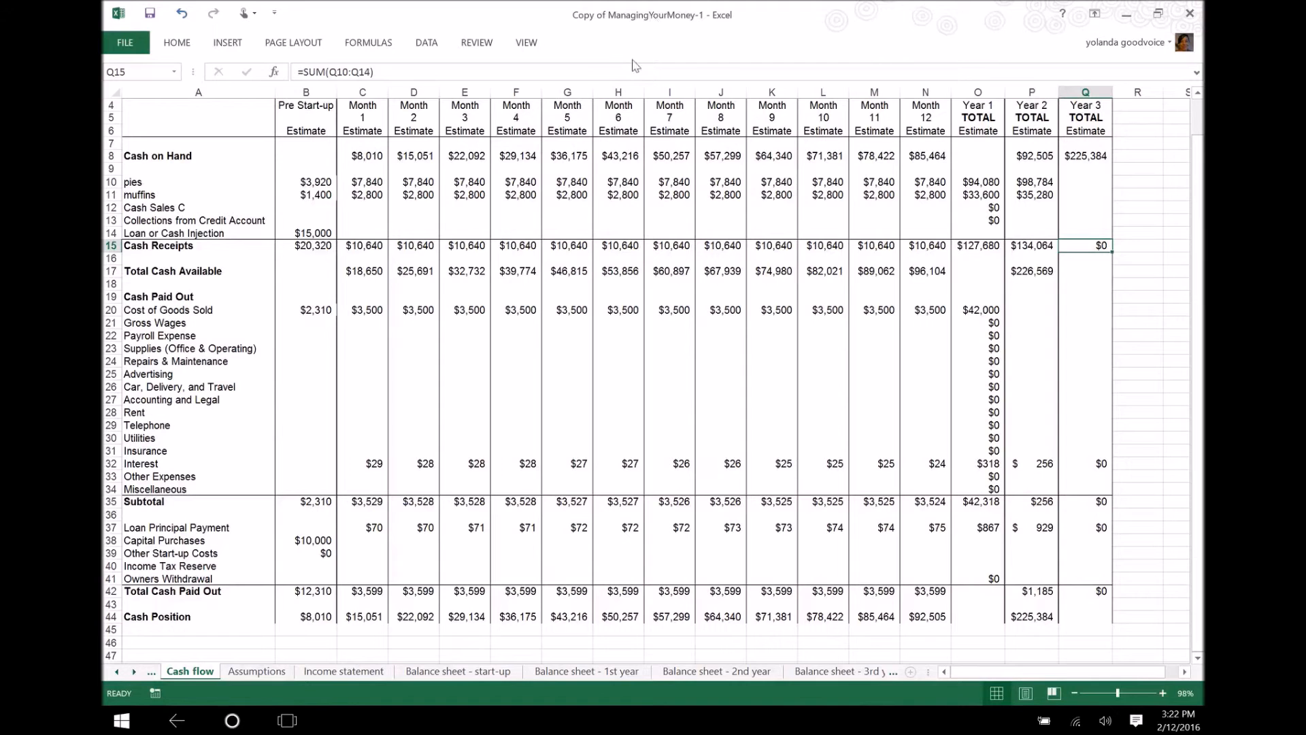
Return from the workbook to the grant application in Firefox and review its cash projections, financial statements and other documentation upload sections through the end
click(292, 727)
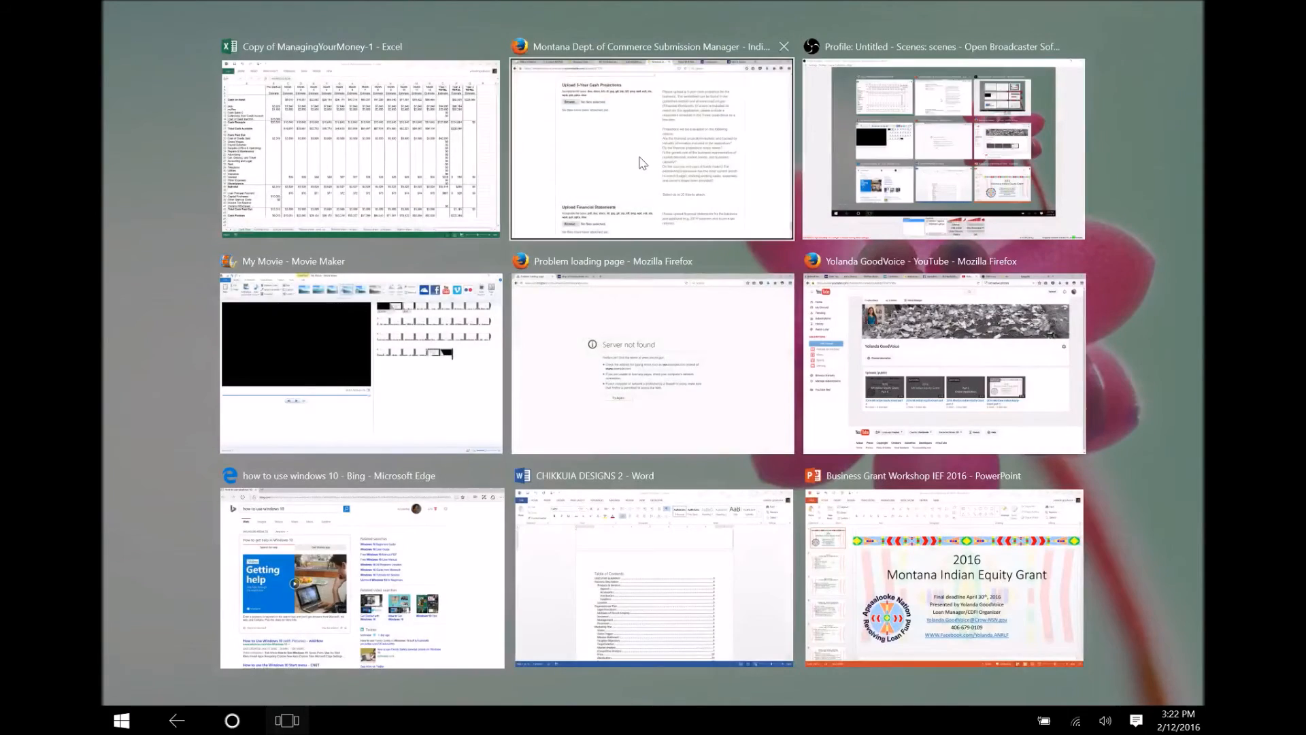
click(639, 157)
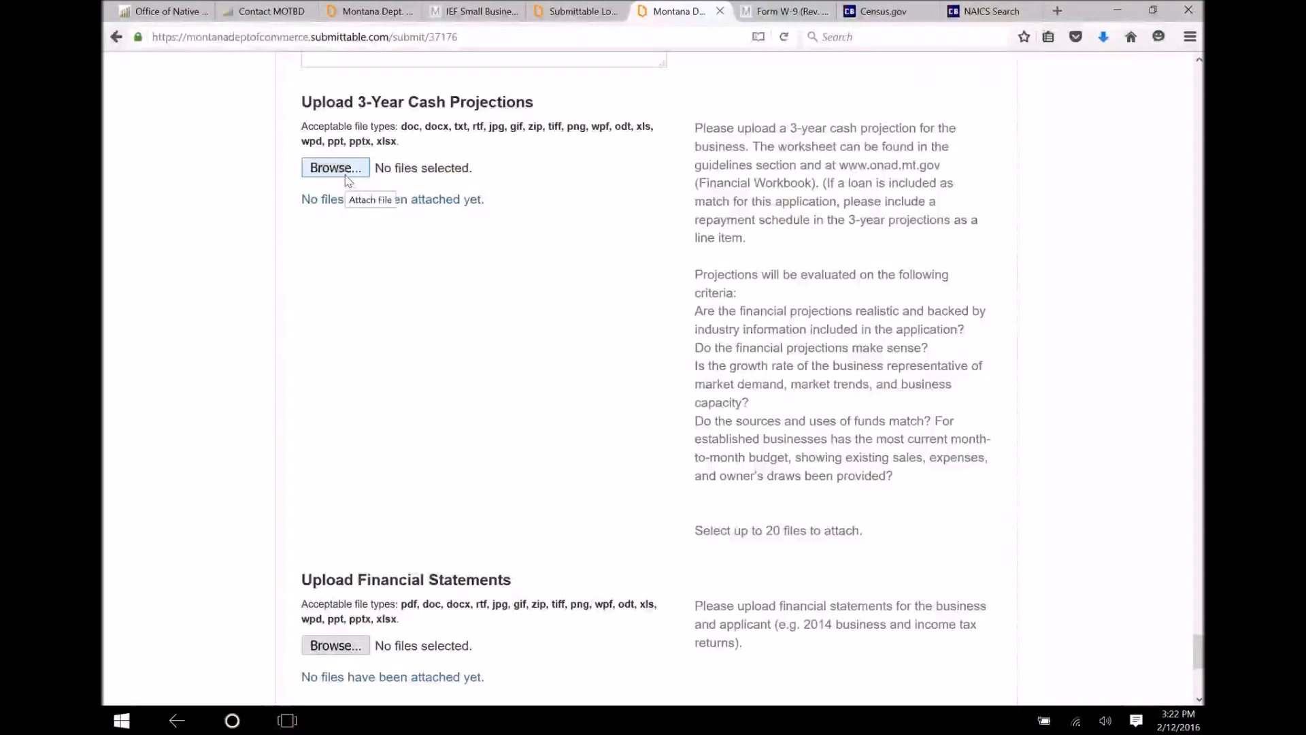
scroll(330, 470, down, 3)
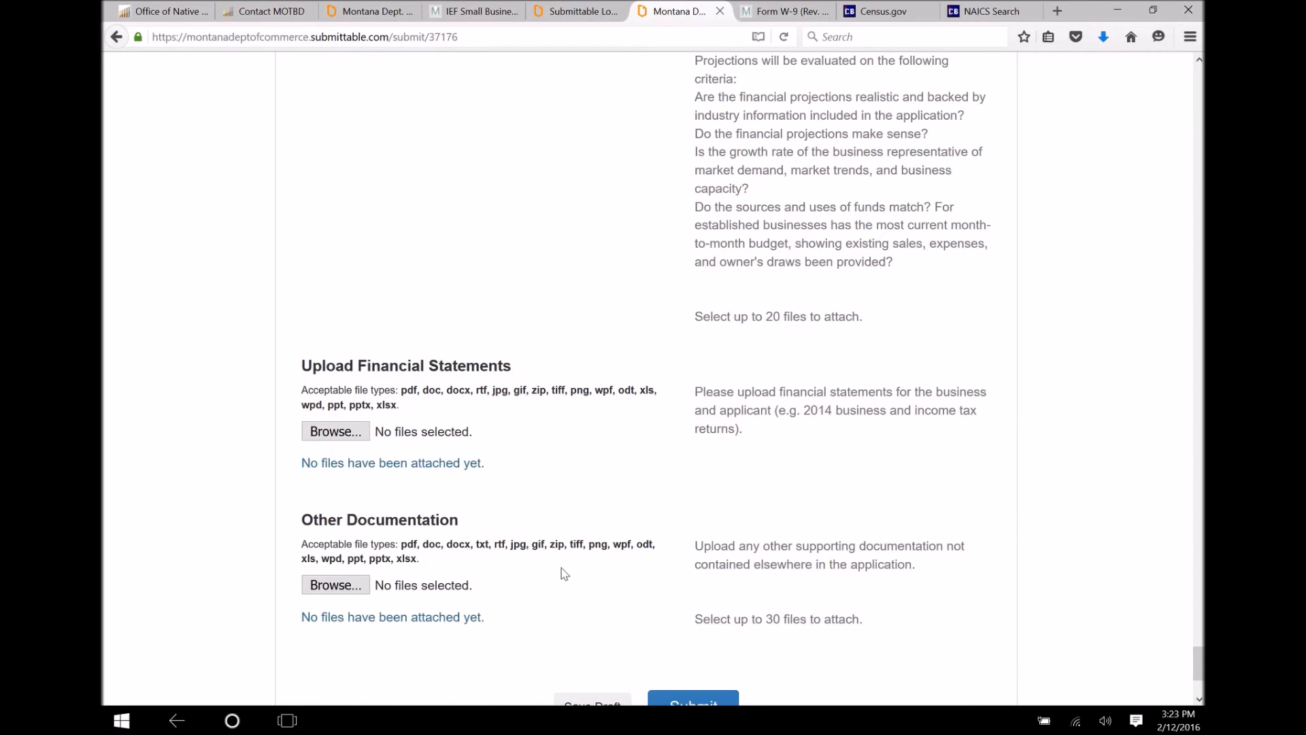
scroll(562, 573, down, 3)
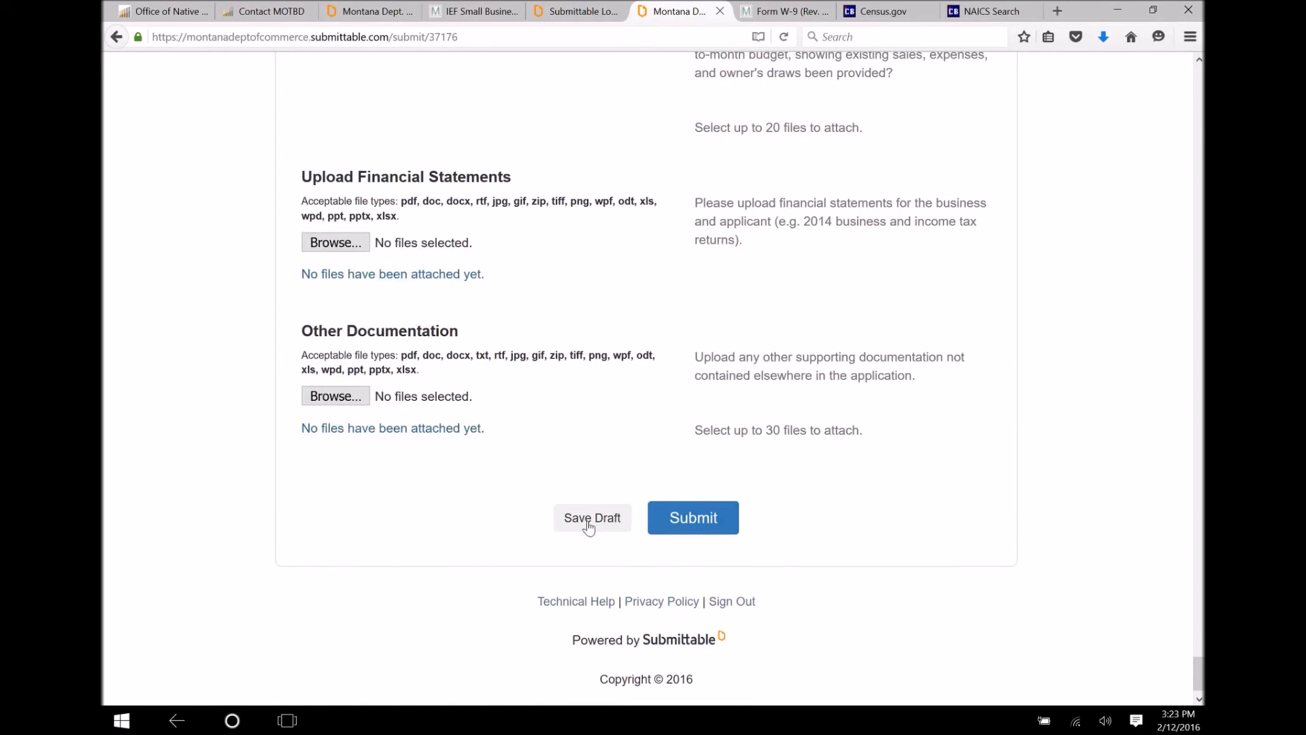